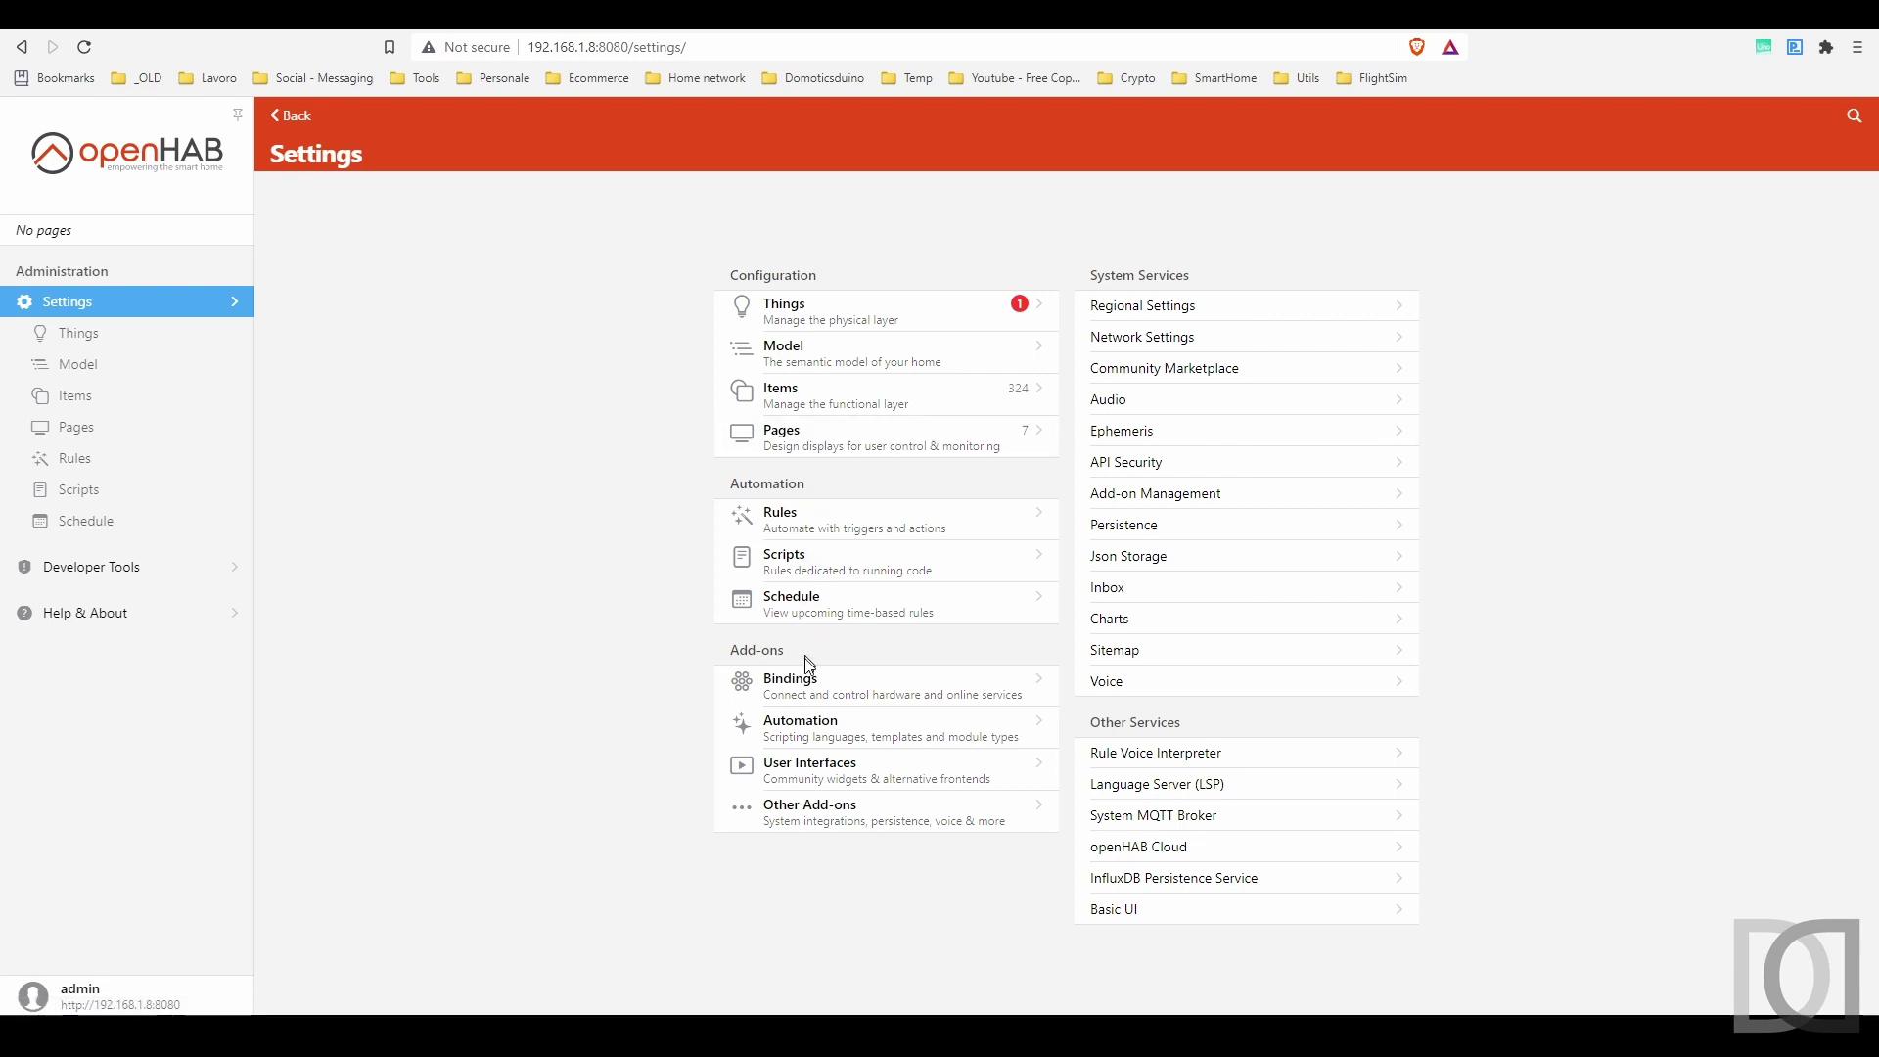
# - Find the Chromecast Binding among the add-ons and install it, then return to the list of bindings
pyautogui.click(800, 690)
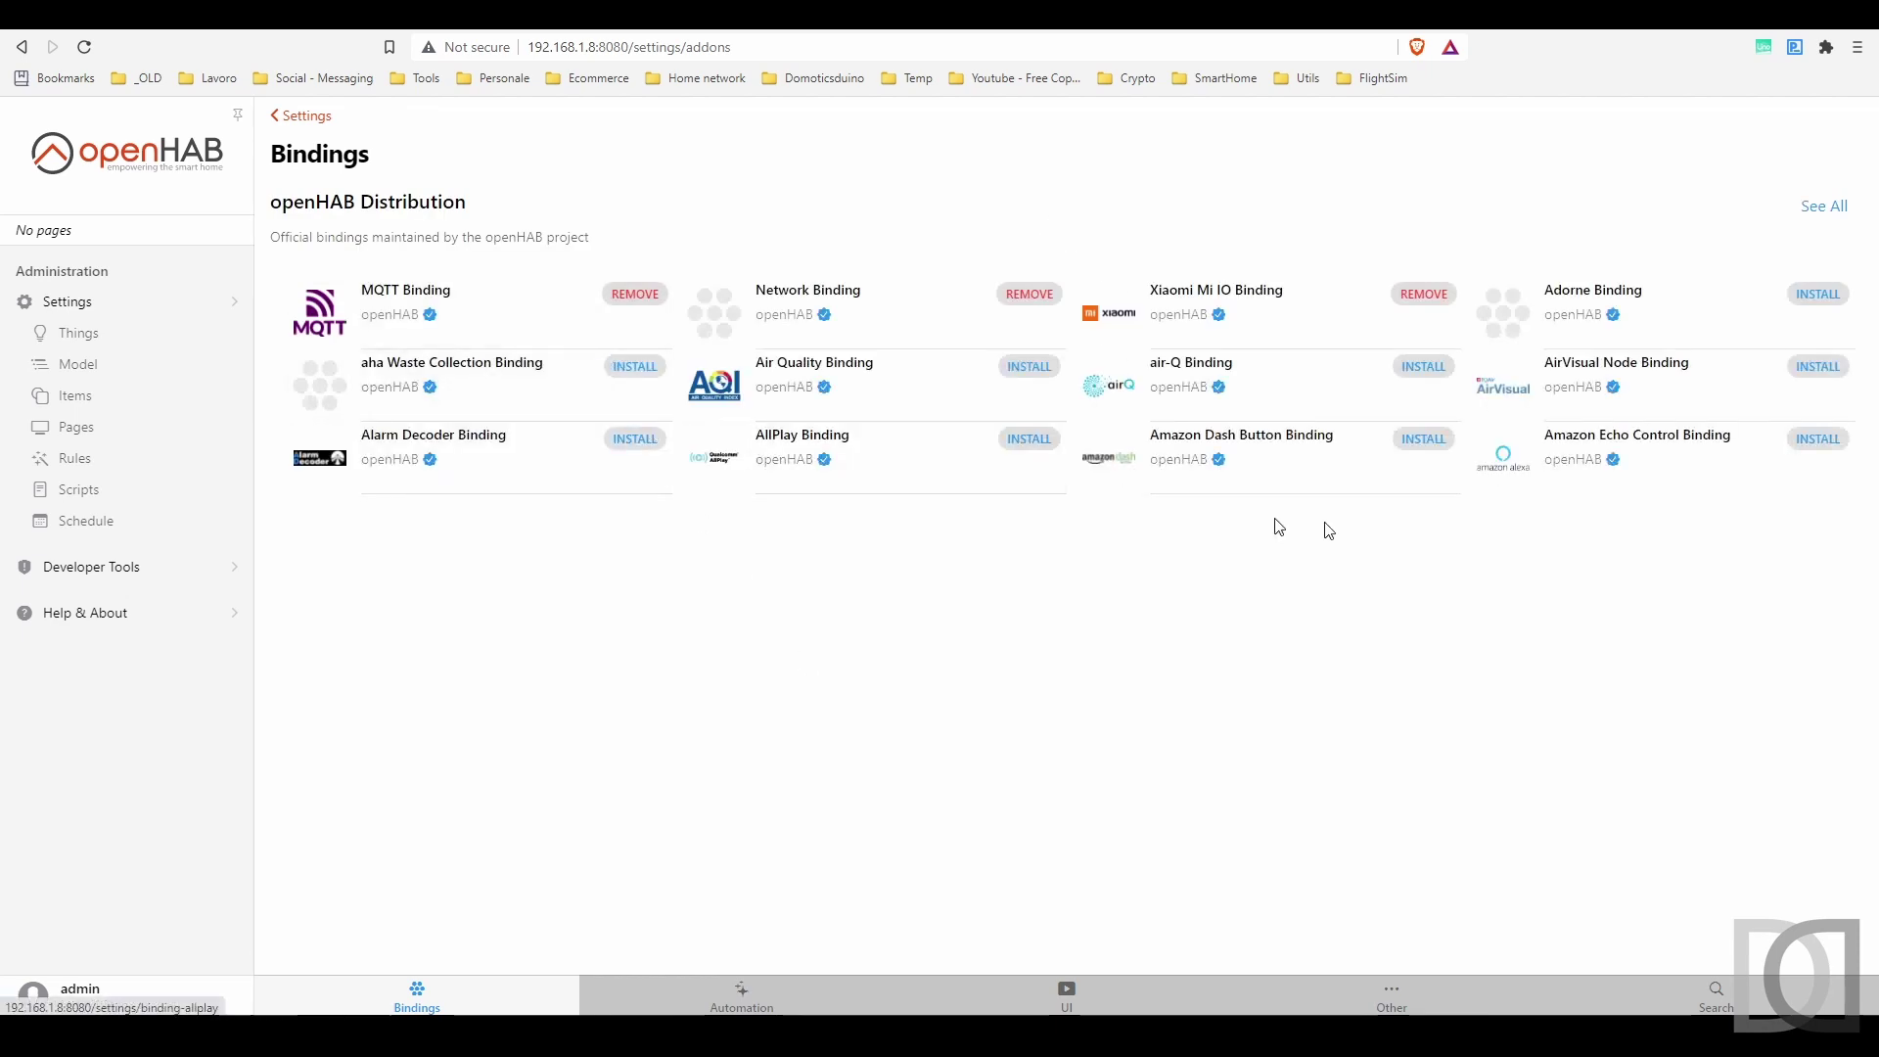
pyautogui.click(1707, 996)
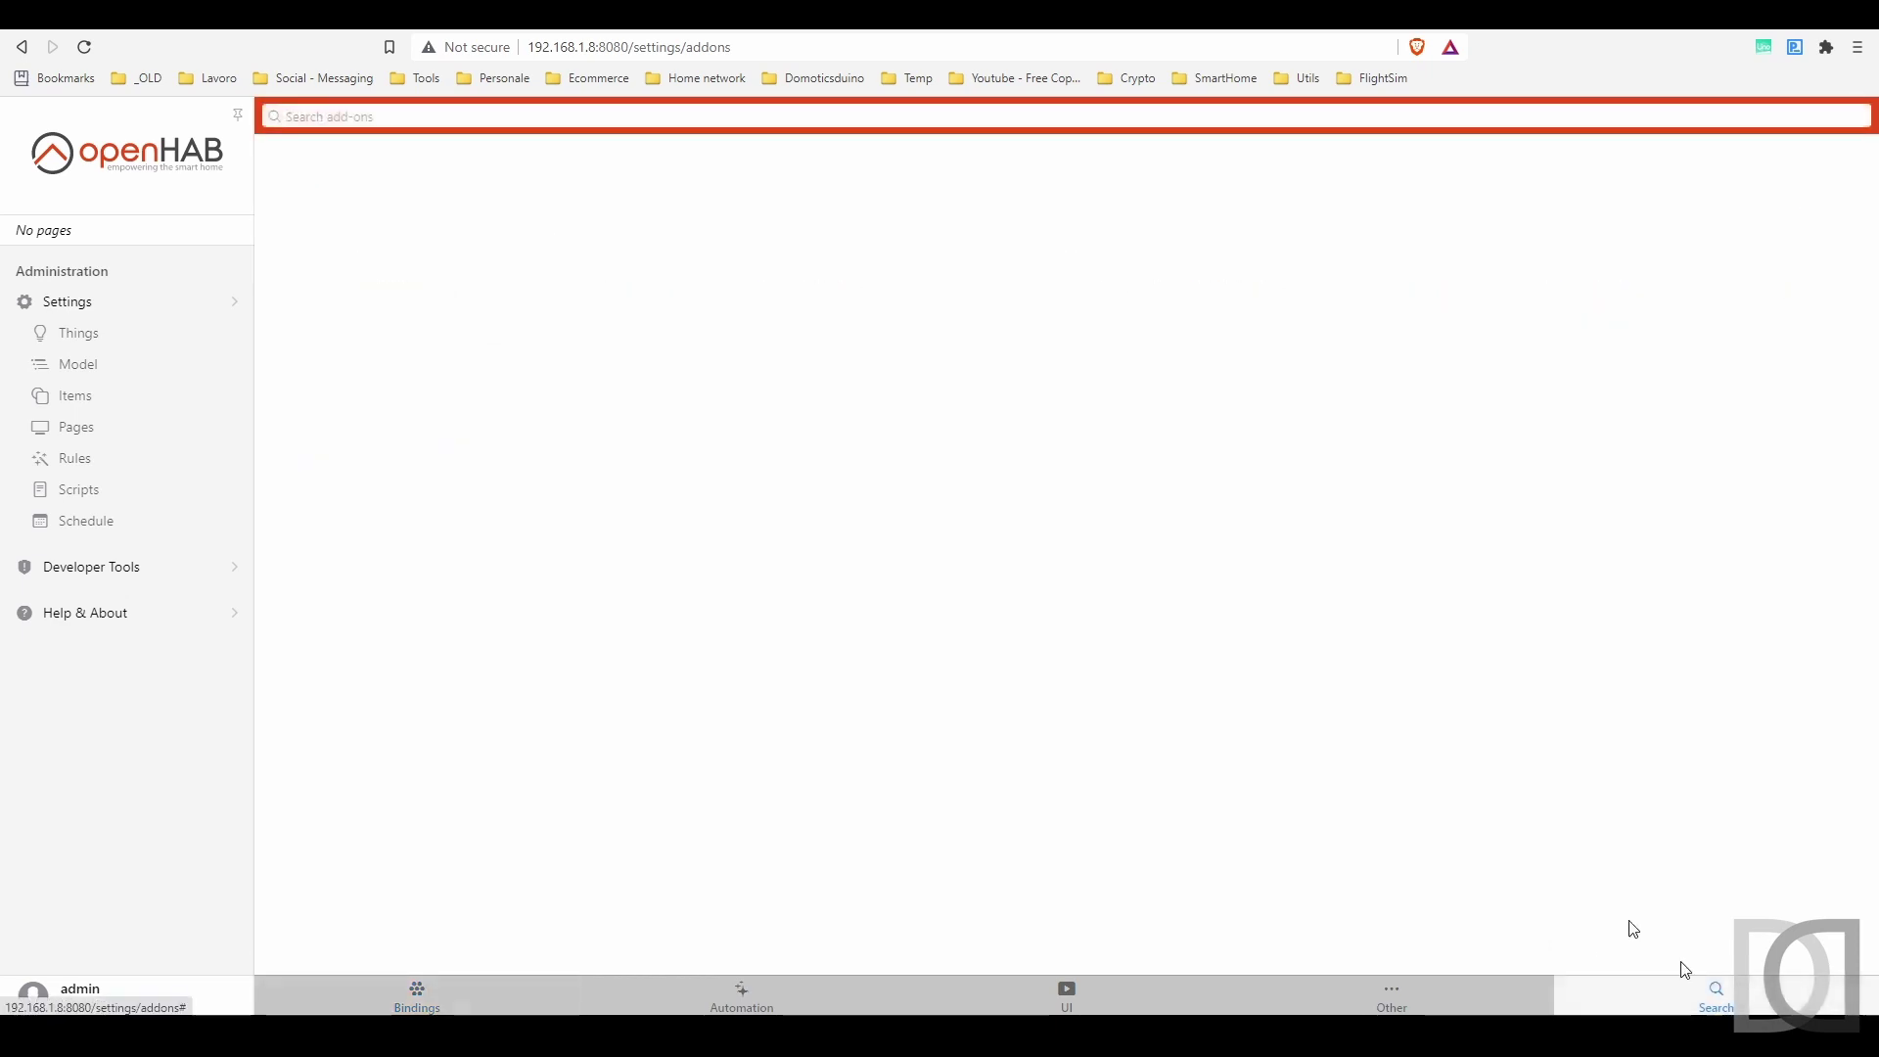
pyautogui.write('chromeca')
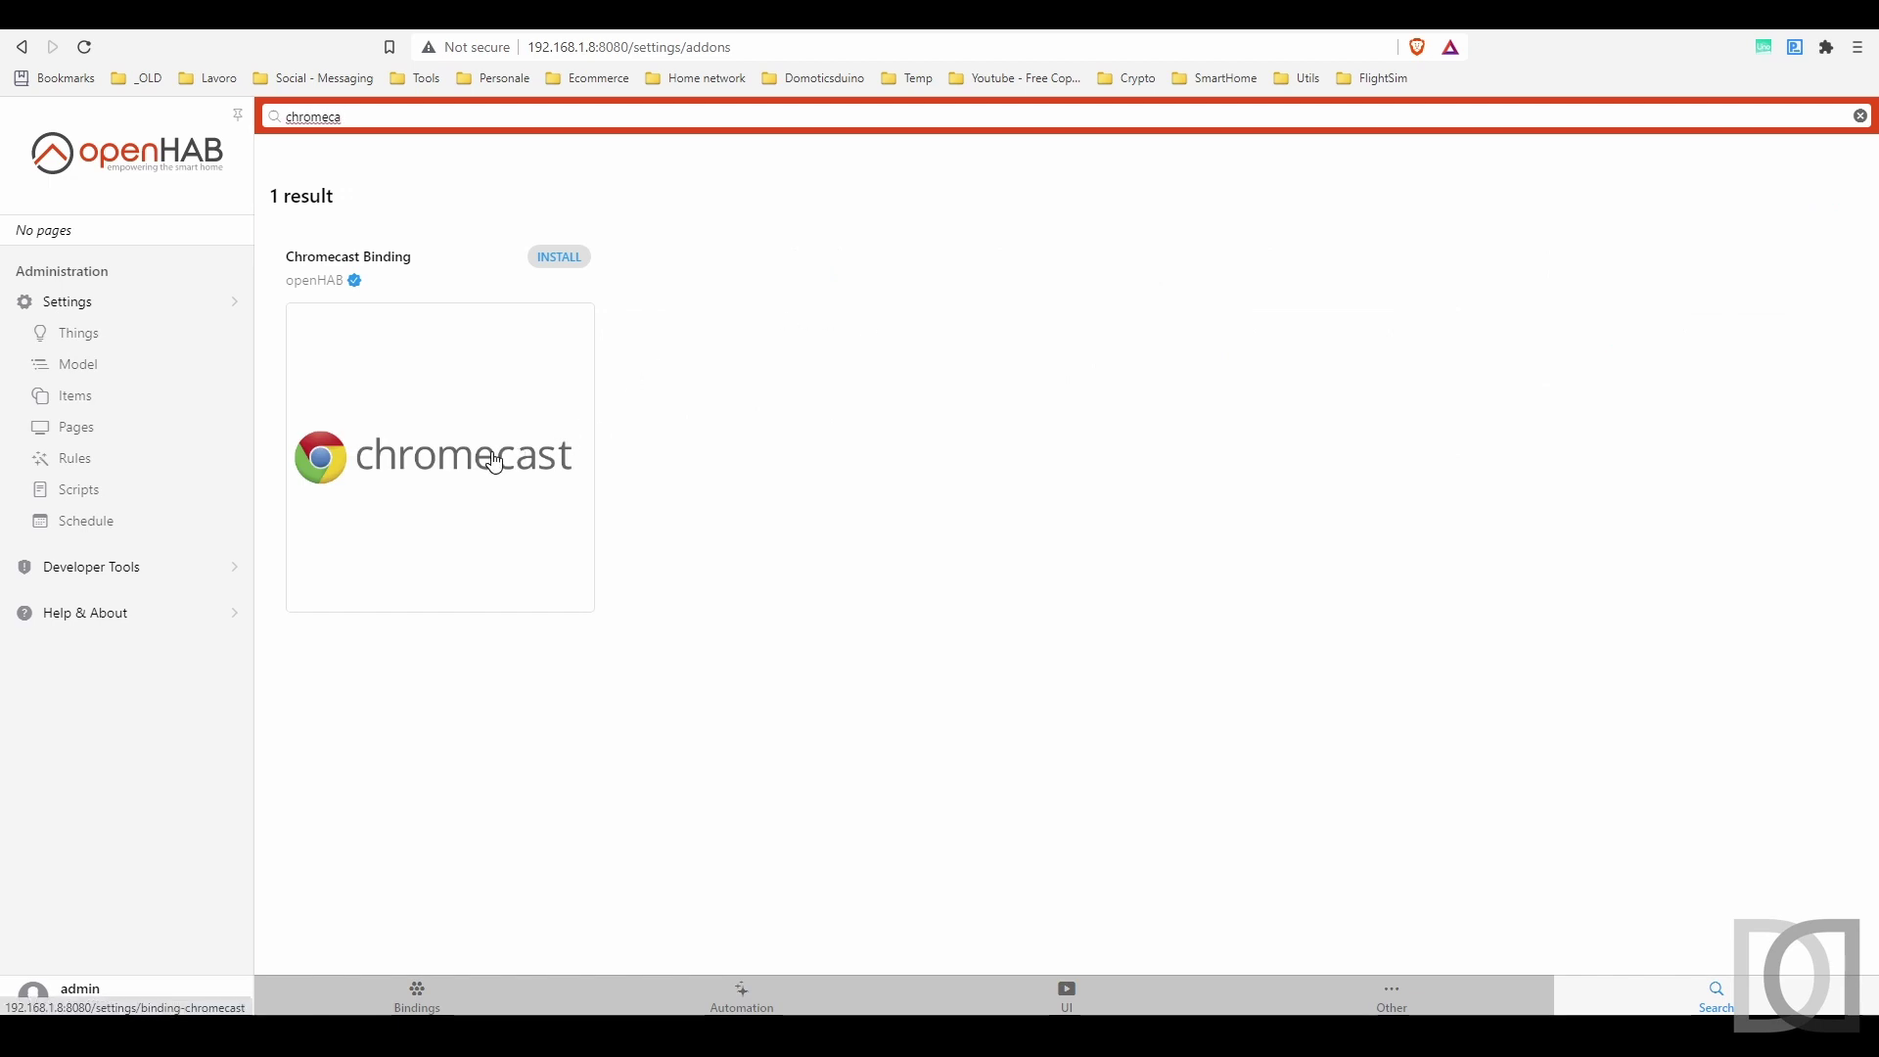
pyautogui.click(559, 269)
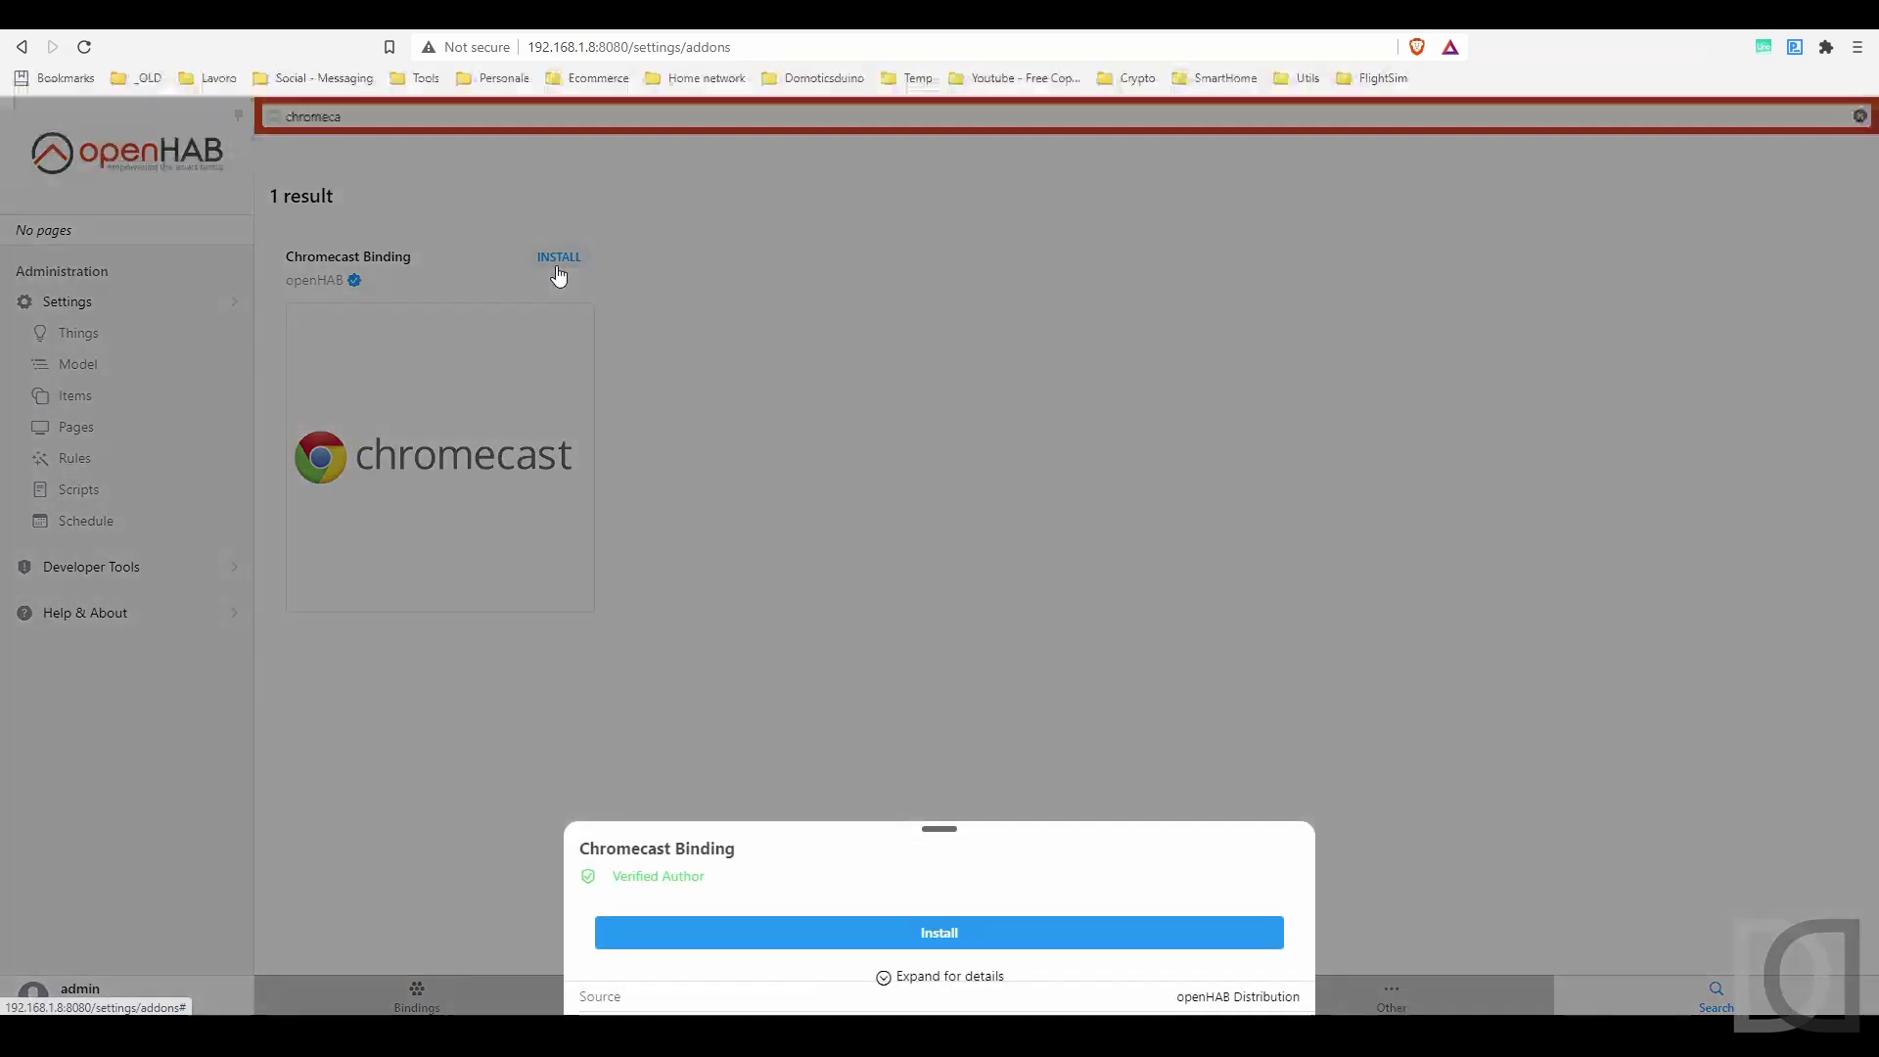
pyautogui.click(901, 920)
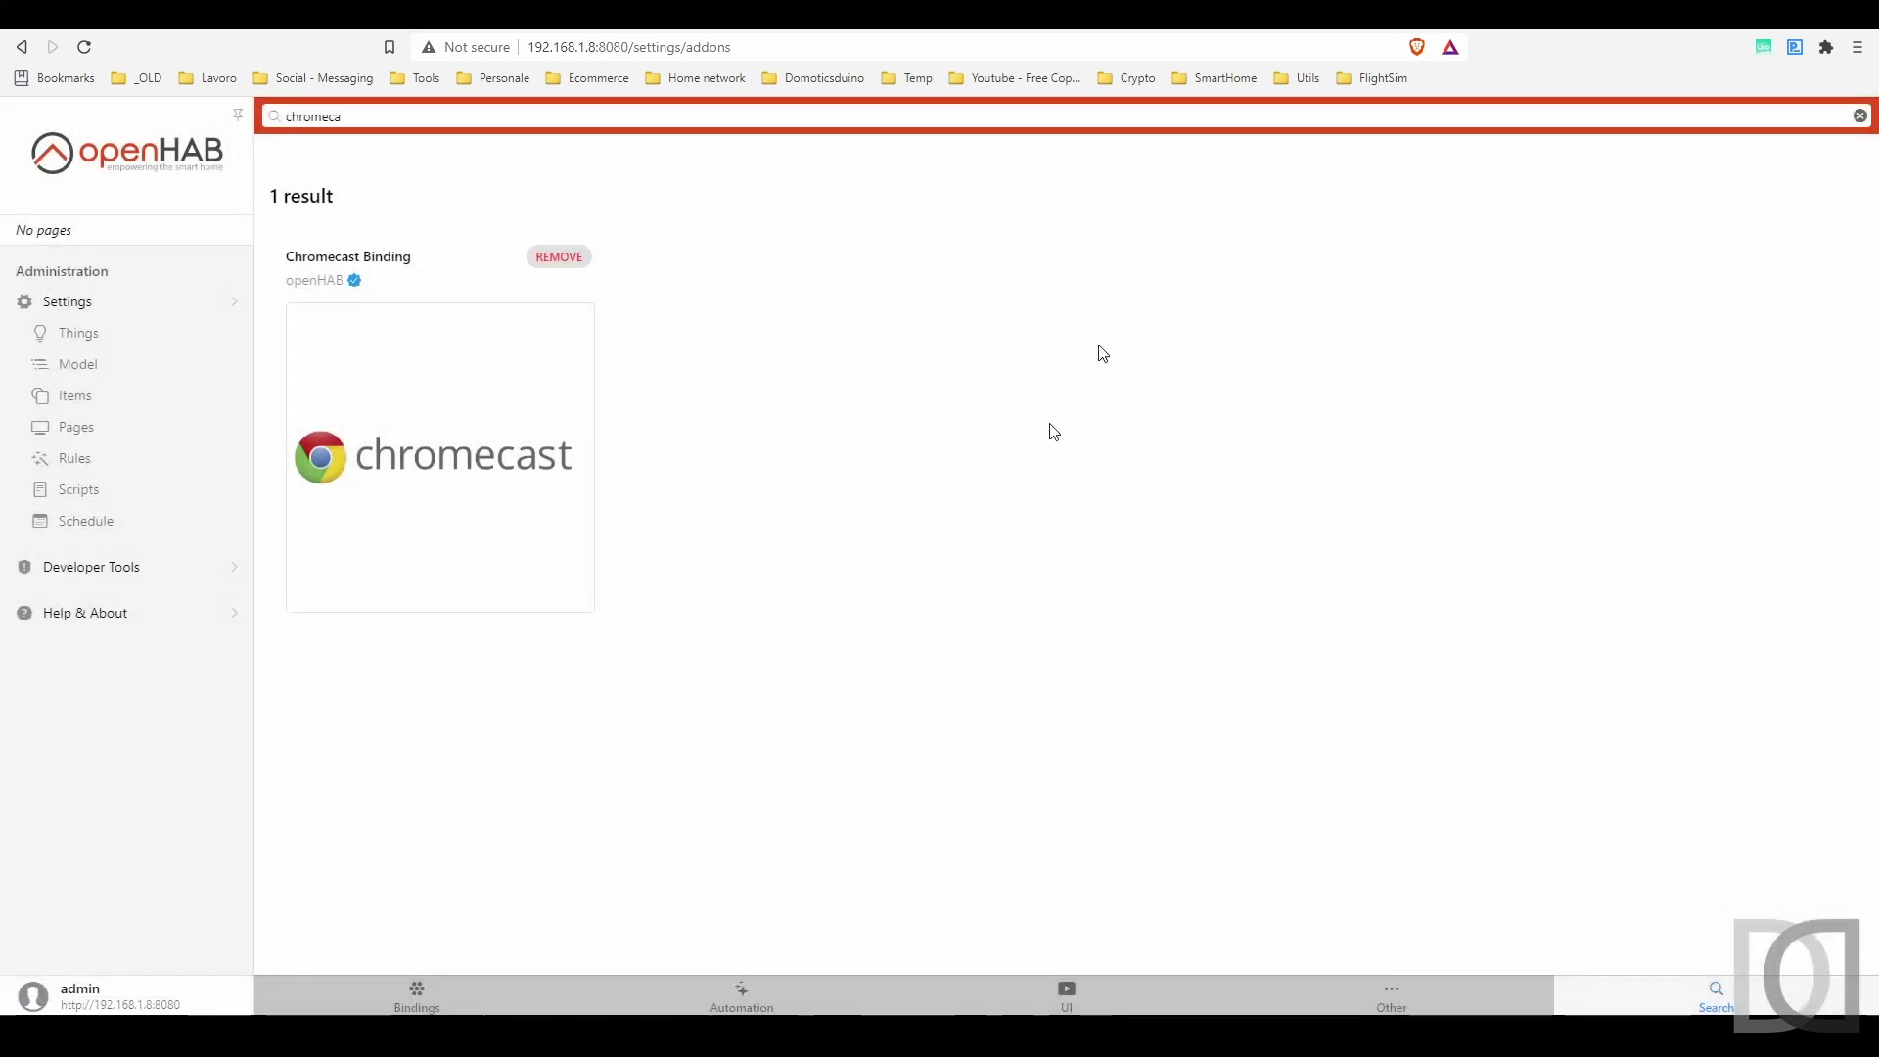
pyautogui.click(1859, 116)
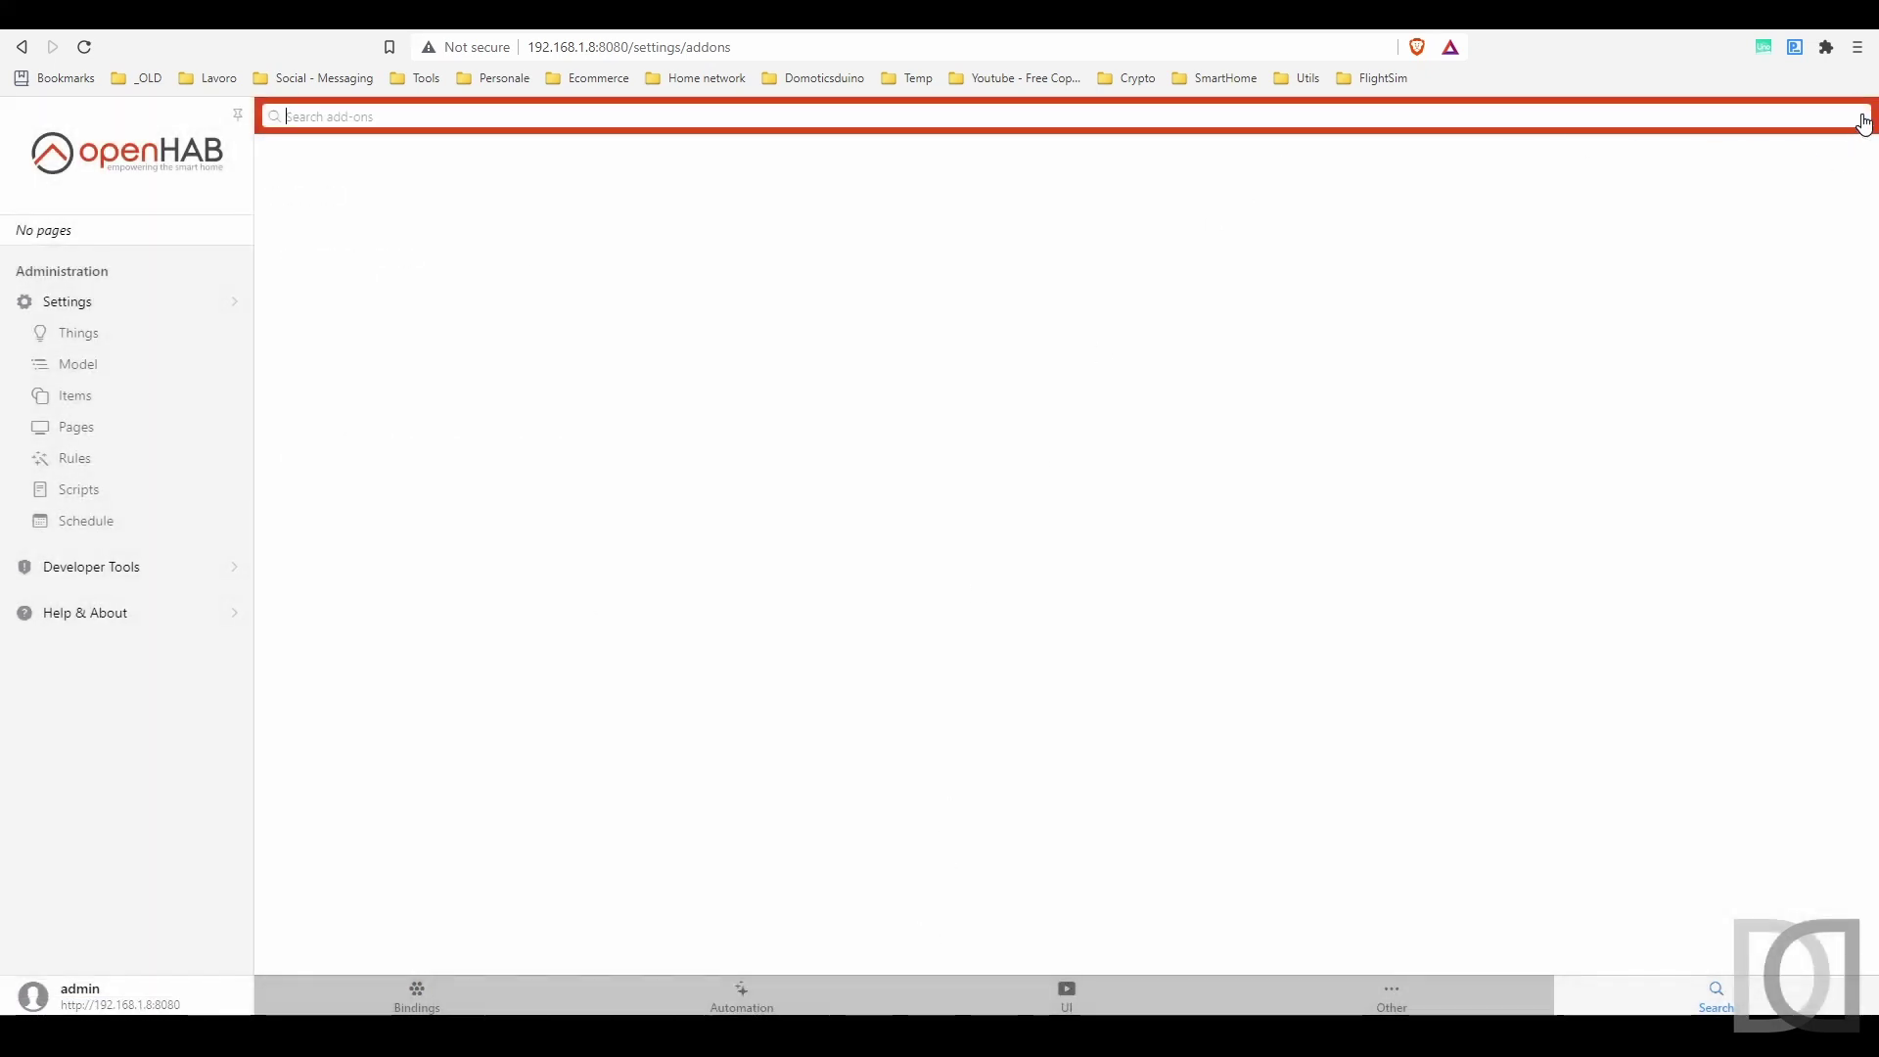
pyautogui.click(419, 994)
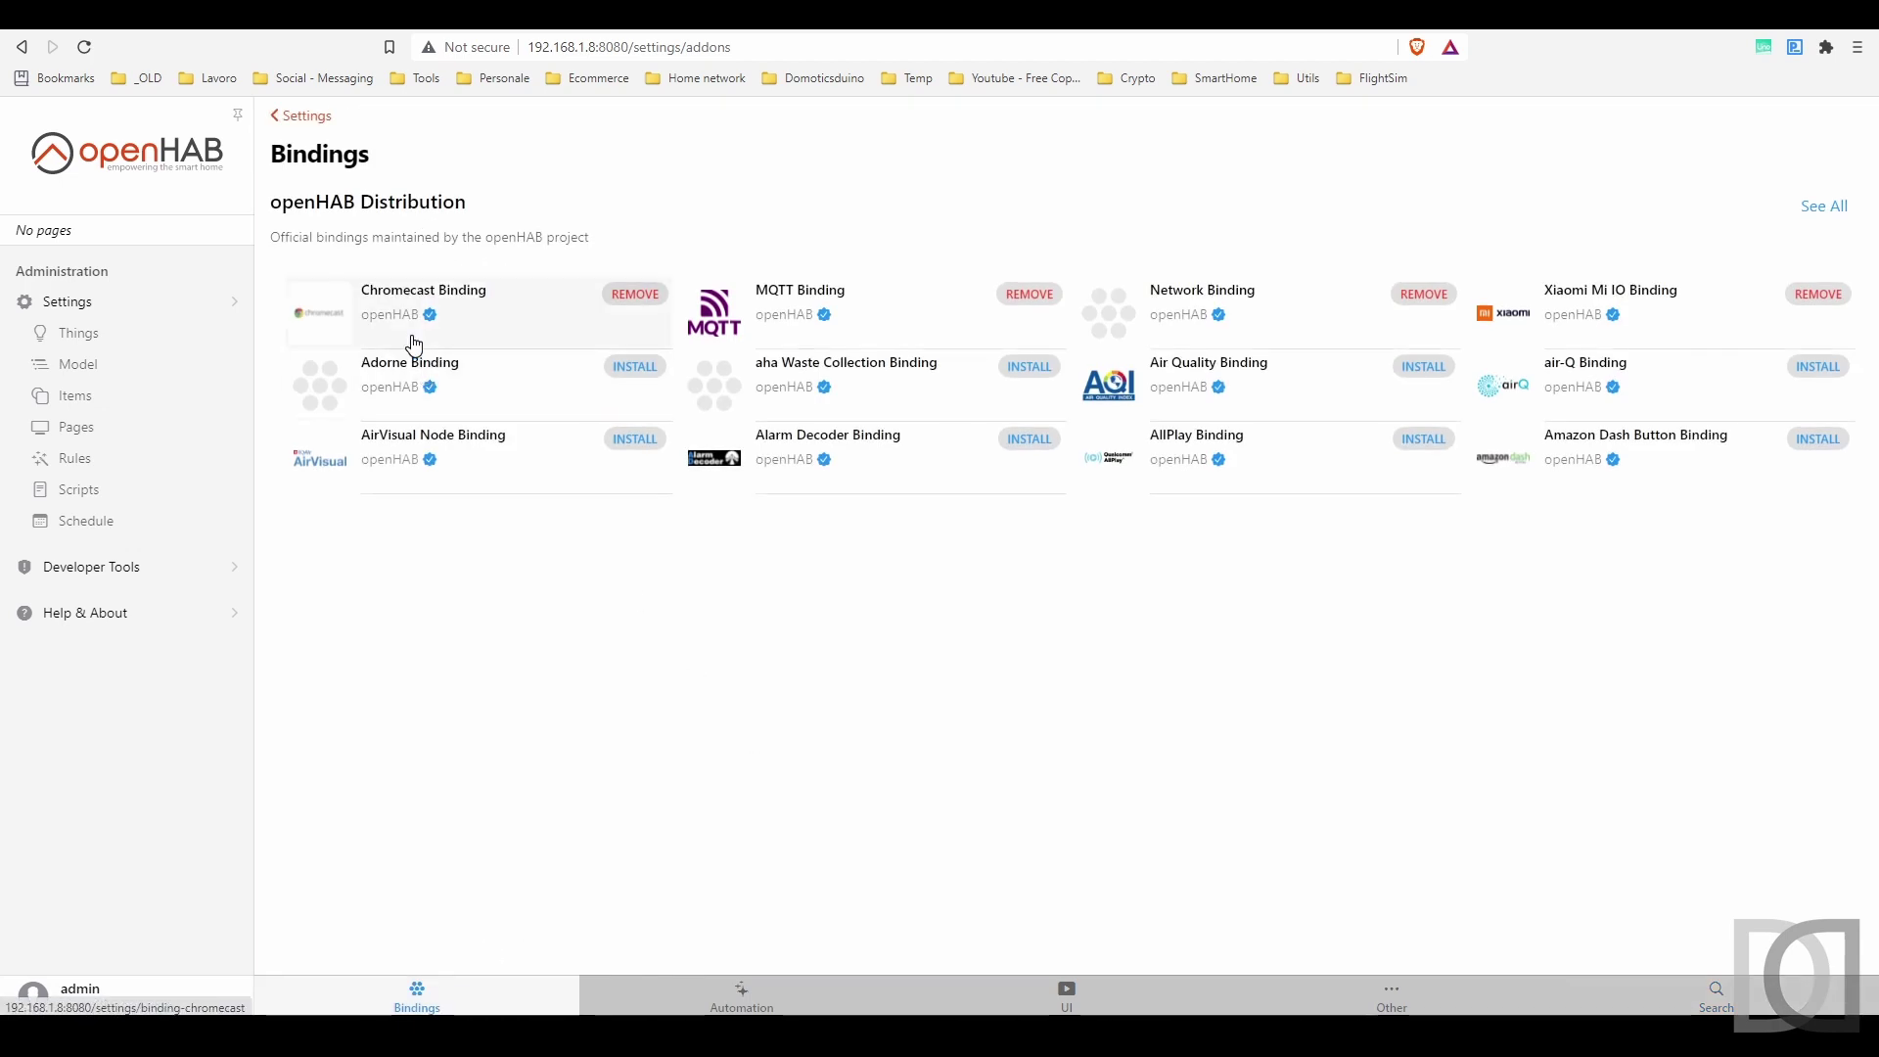
# - Start adding a new Thing with the Chromecast Binding and scan the network for devices
pyautogui.click(86, 333)
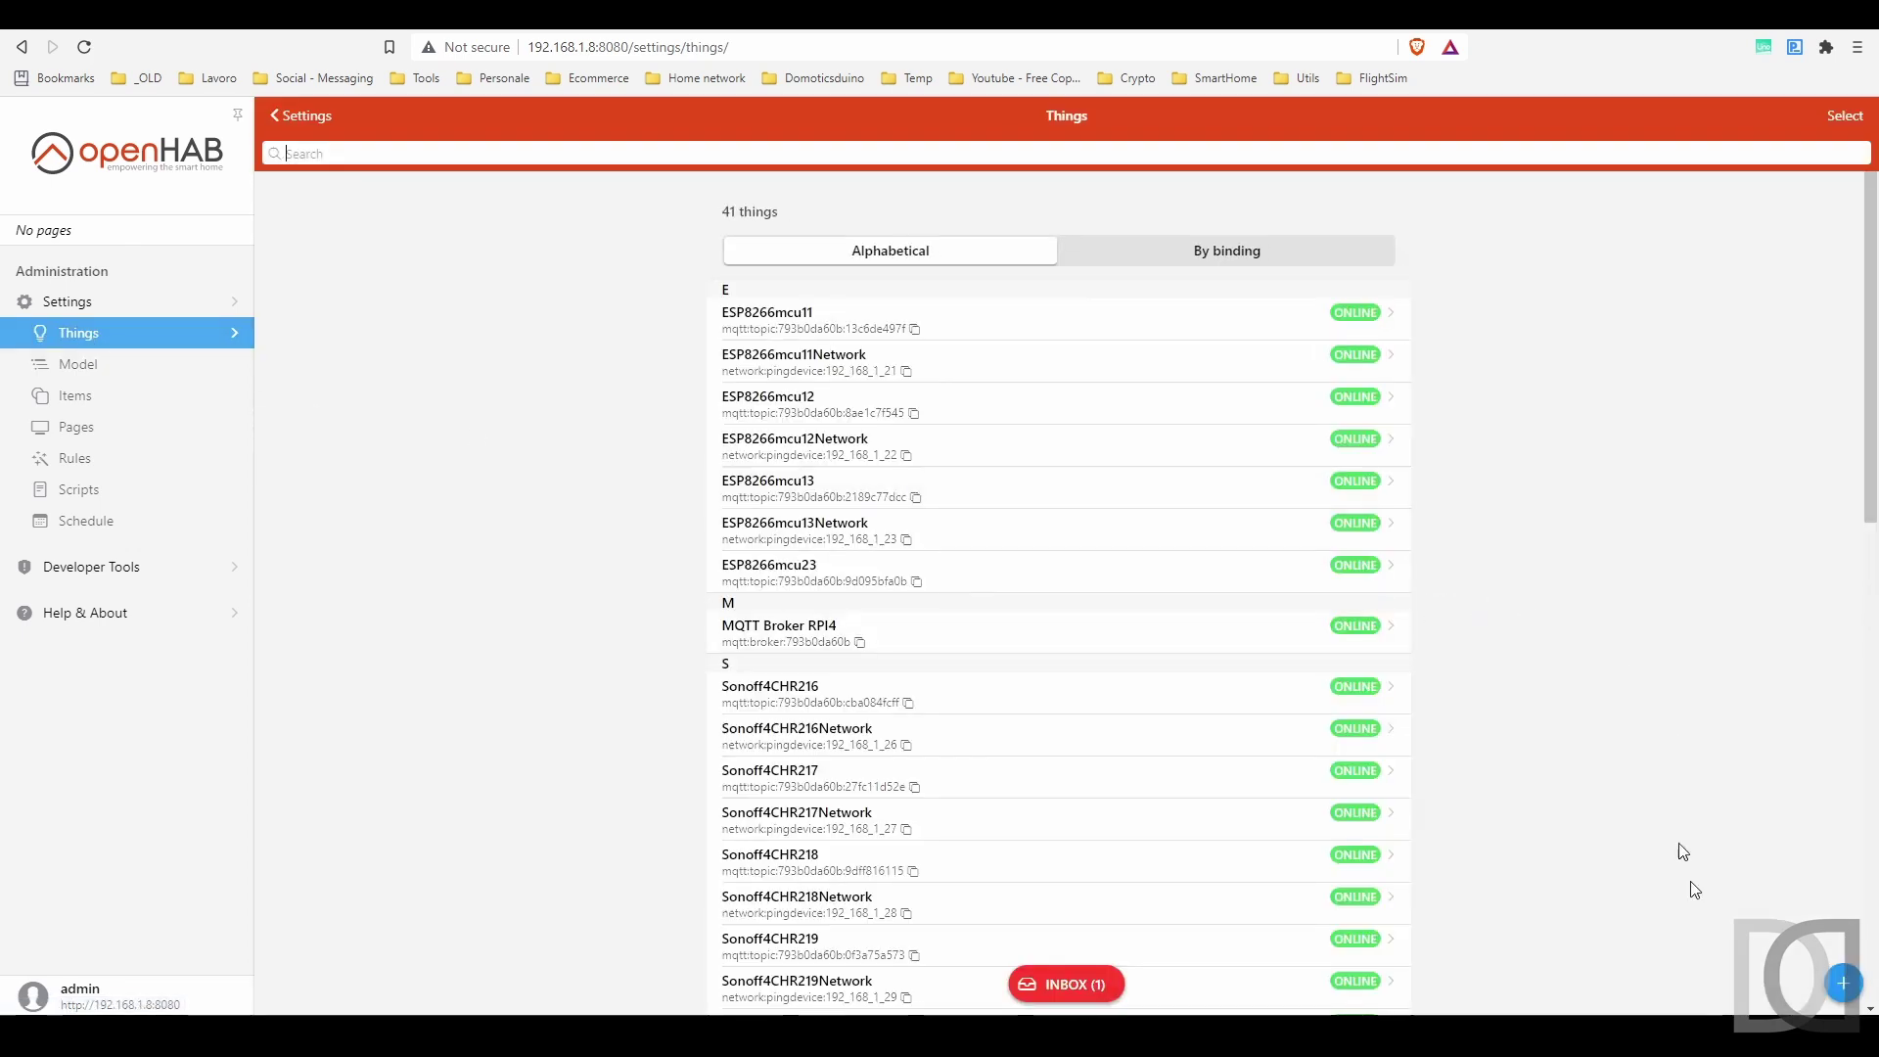
pyautogui.click(1843, 984)
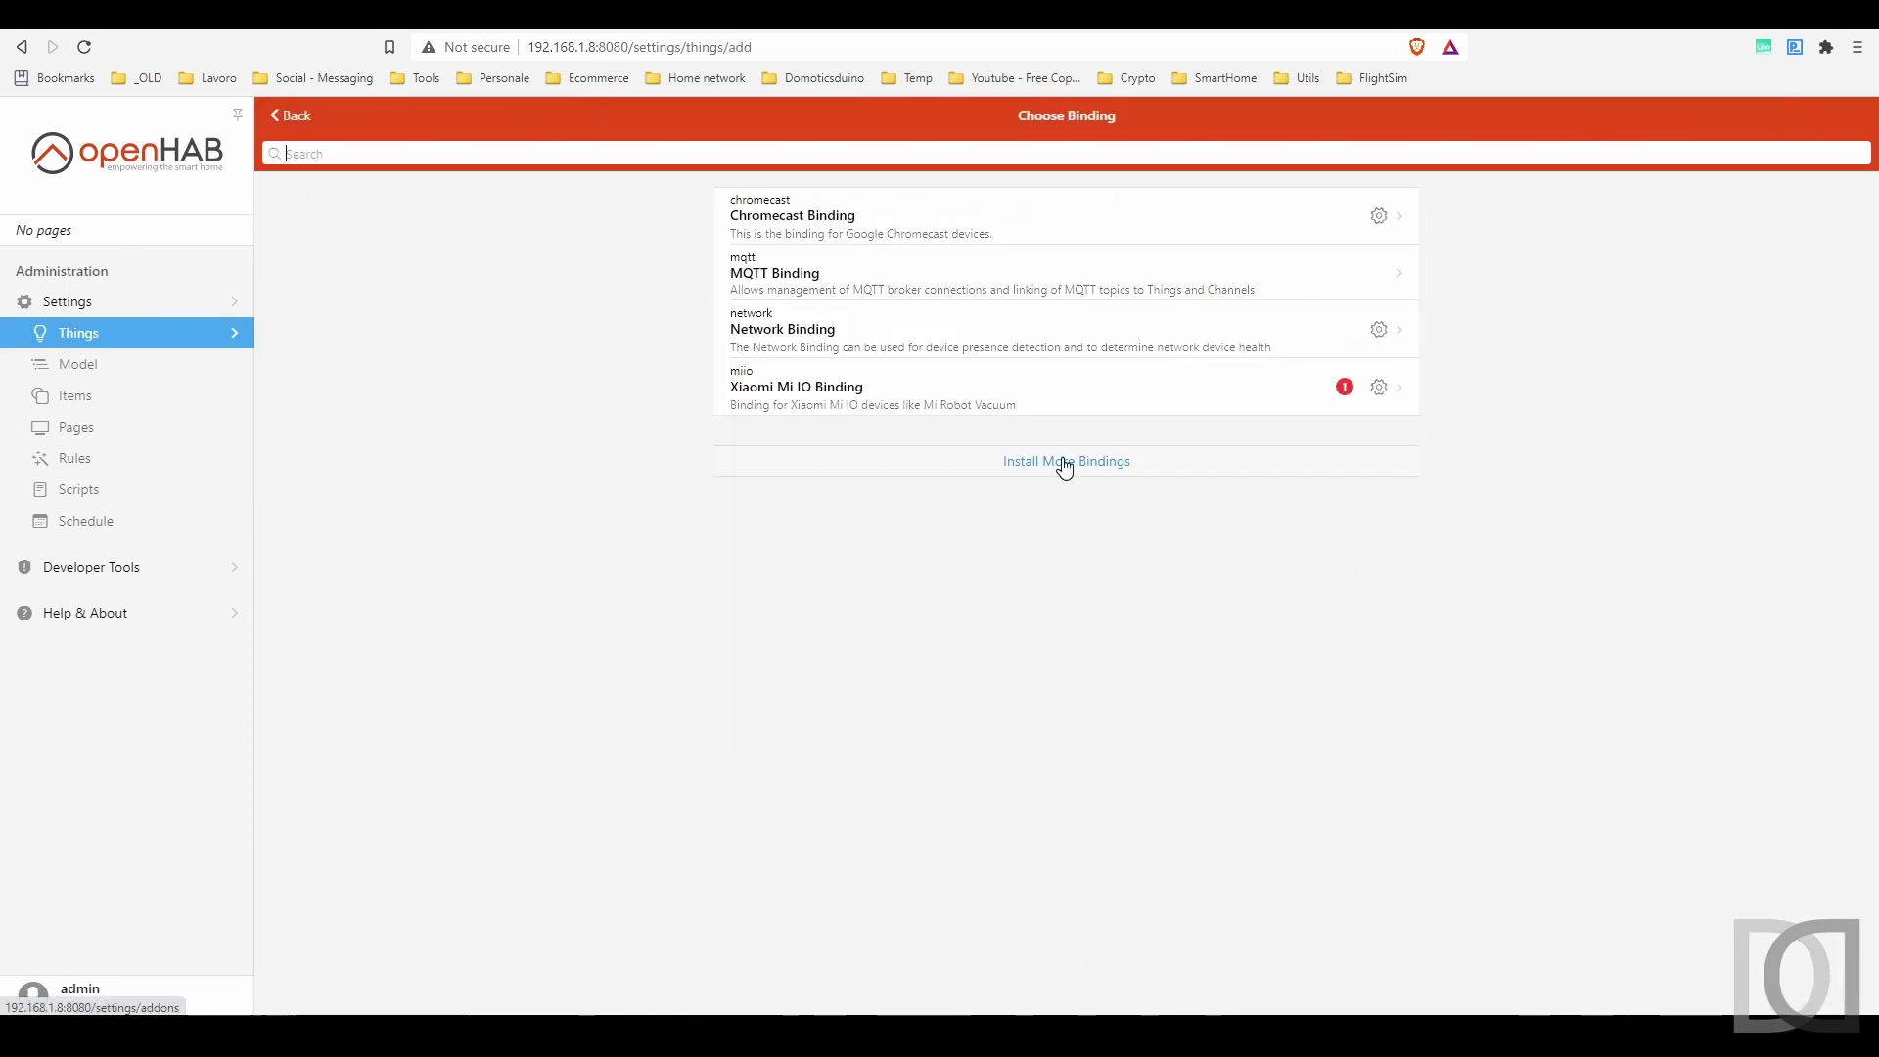
pyautogui.click(805, 232)
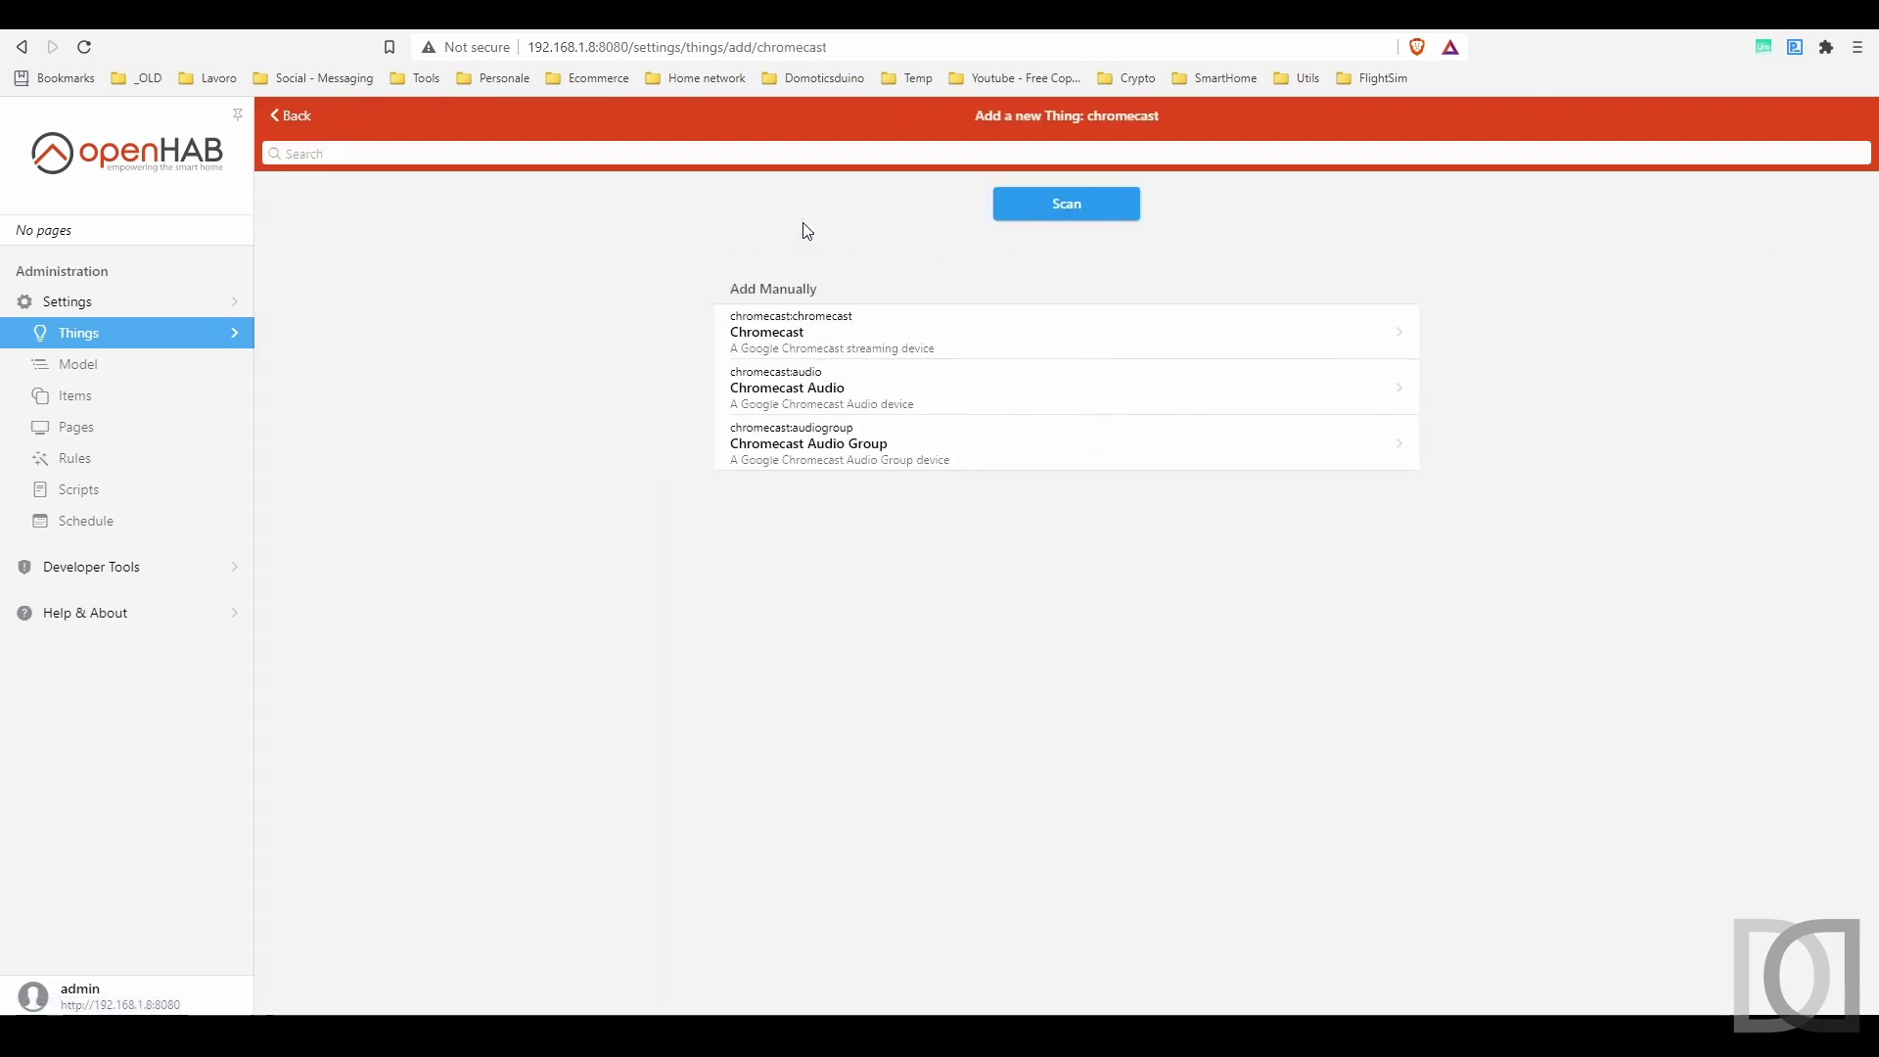
pyautogui.click(1084, 202)
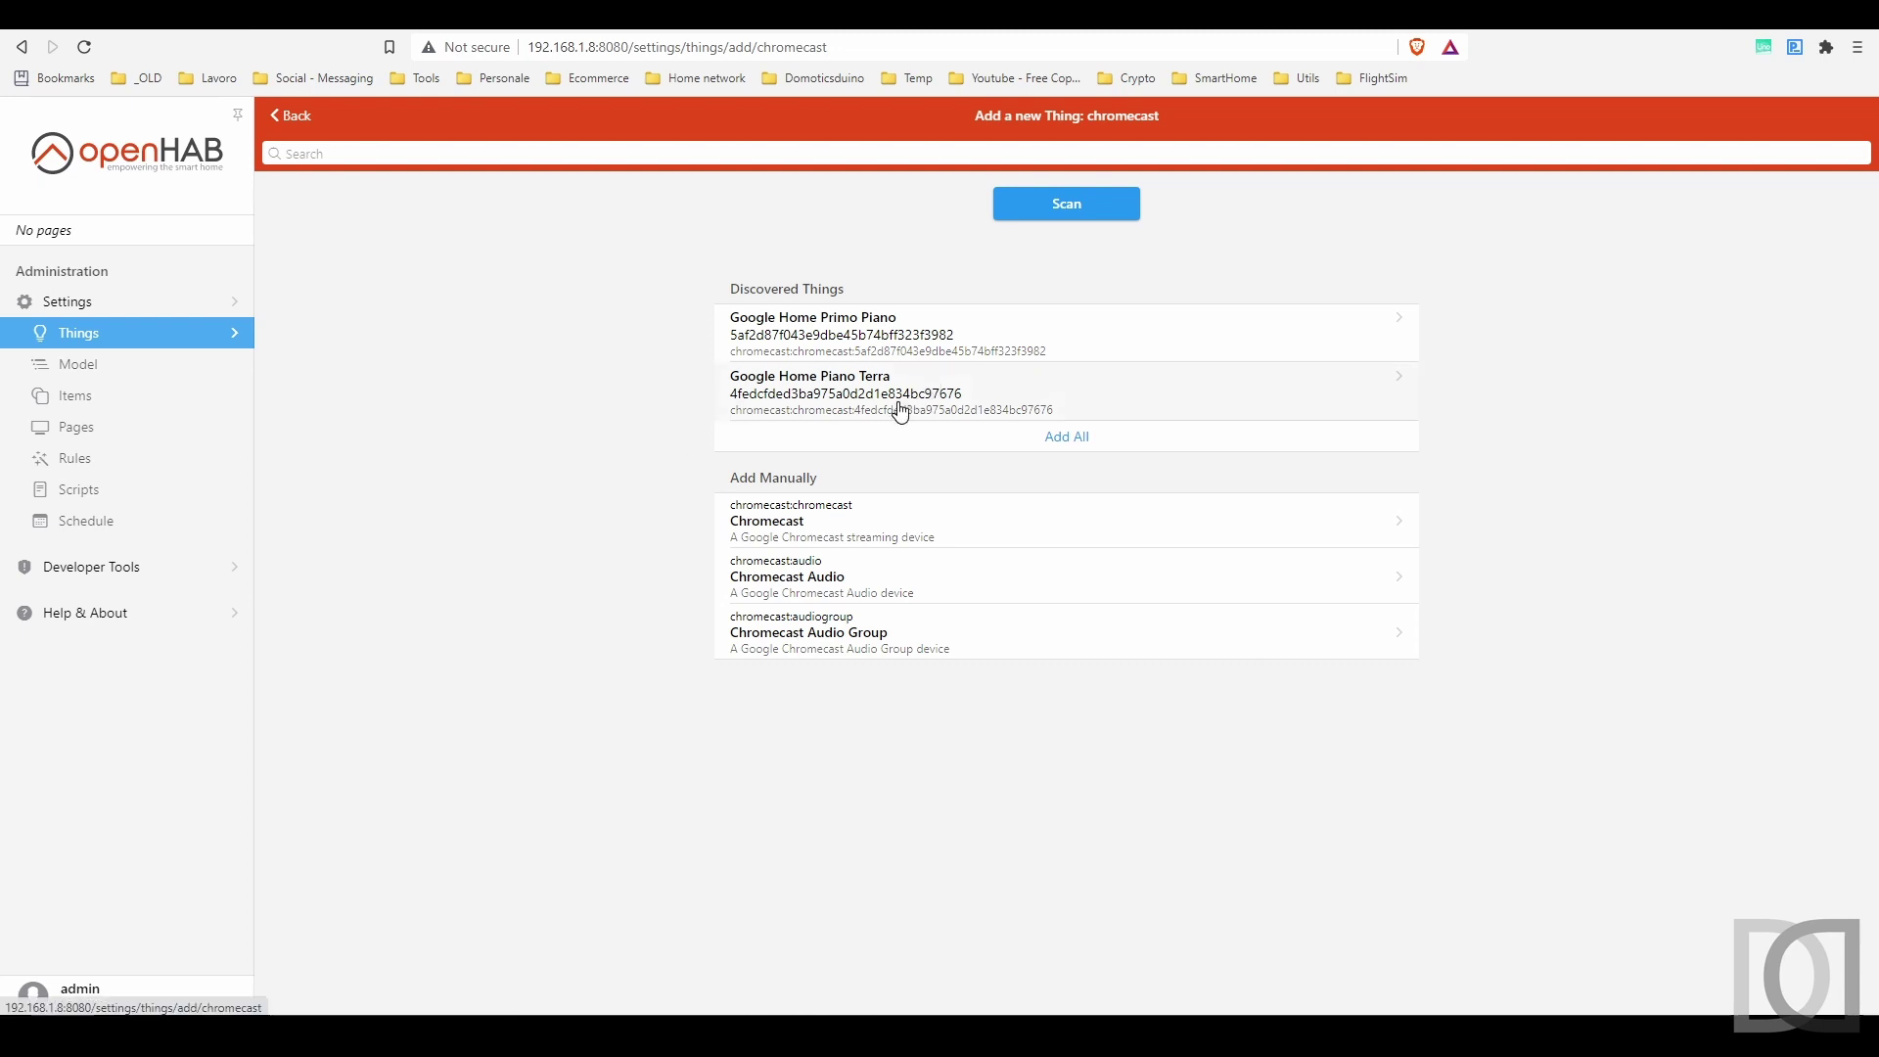
# - Add the discovered Google Home Piano Terra as a Thing named GoogleHomeCucinaPT and open its channels
pyautogui.click(901, 412)
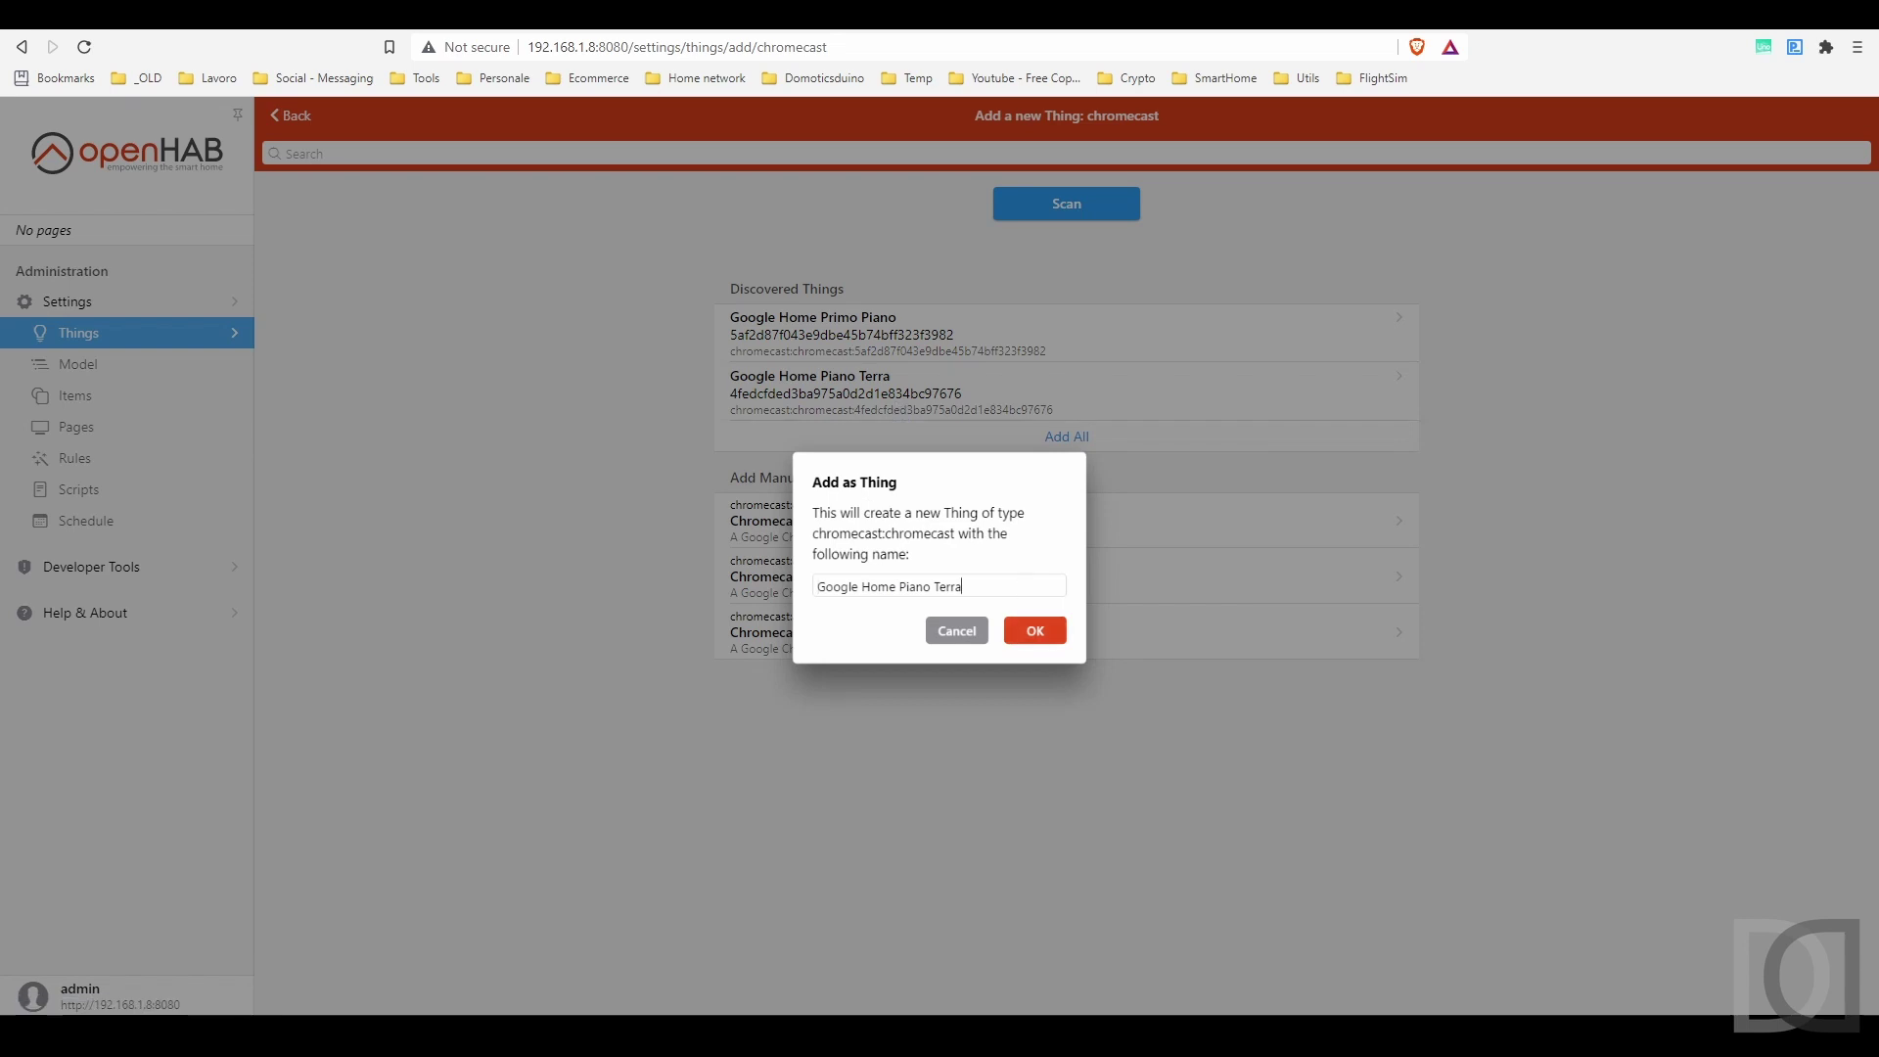
pyautogui.press('BackSpace')
pyautogui.hotkey('ctrl', 'Right')
pyautogui.press('BackSpace')
pyautogui.hotkey('shift', 'End')
pyautogui.press('BackSpace')
pyautogui.write('CucinaPT')
pyautogui.click(1036, 634)
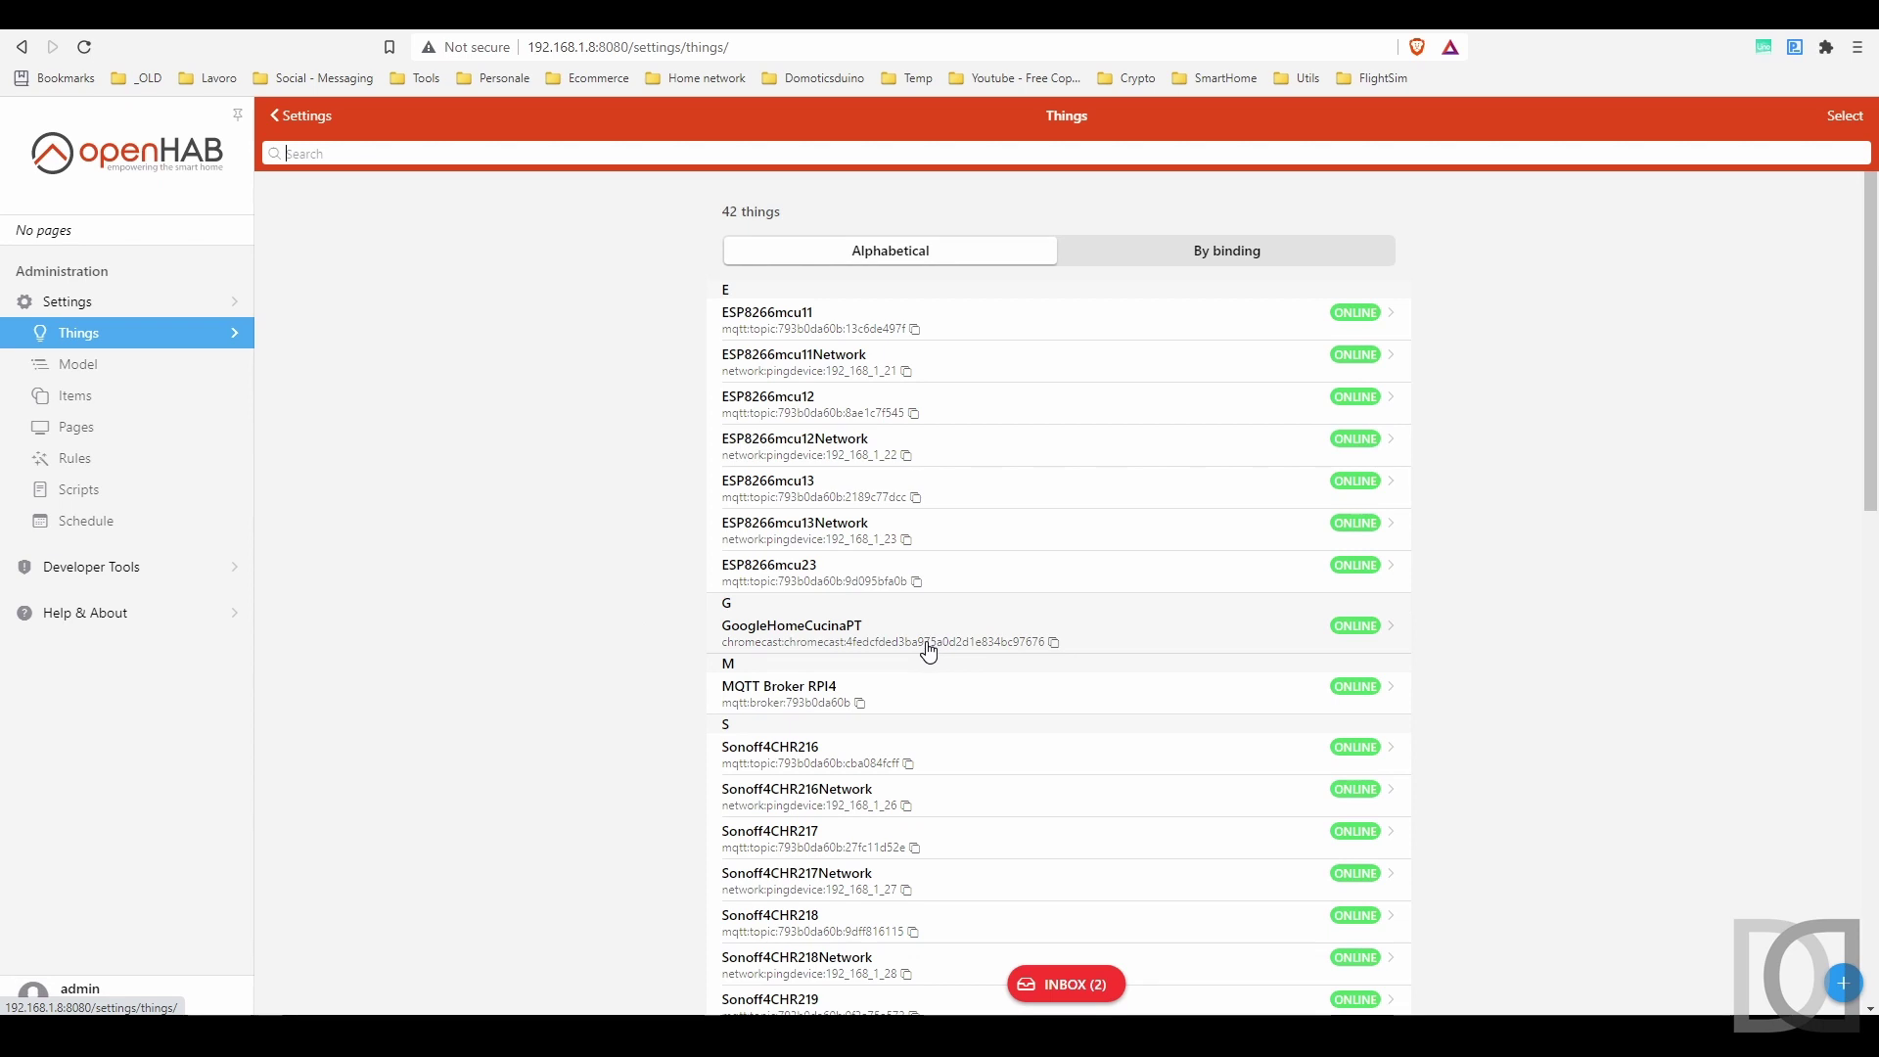
pyautogui.click(928, 648)
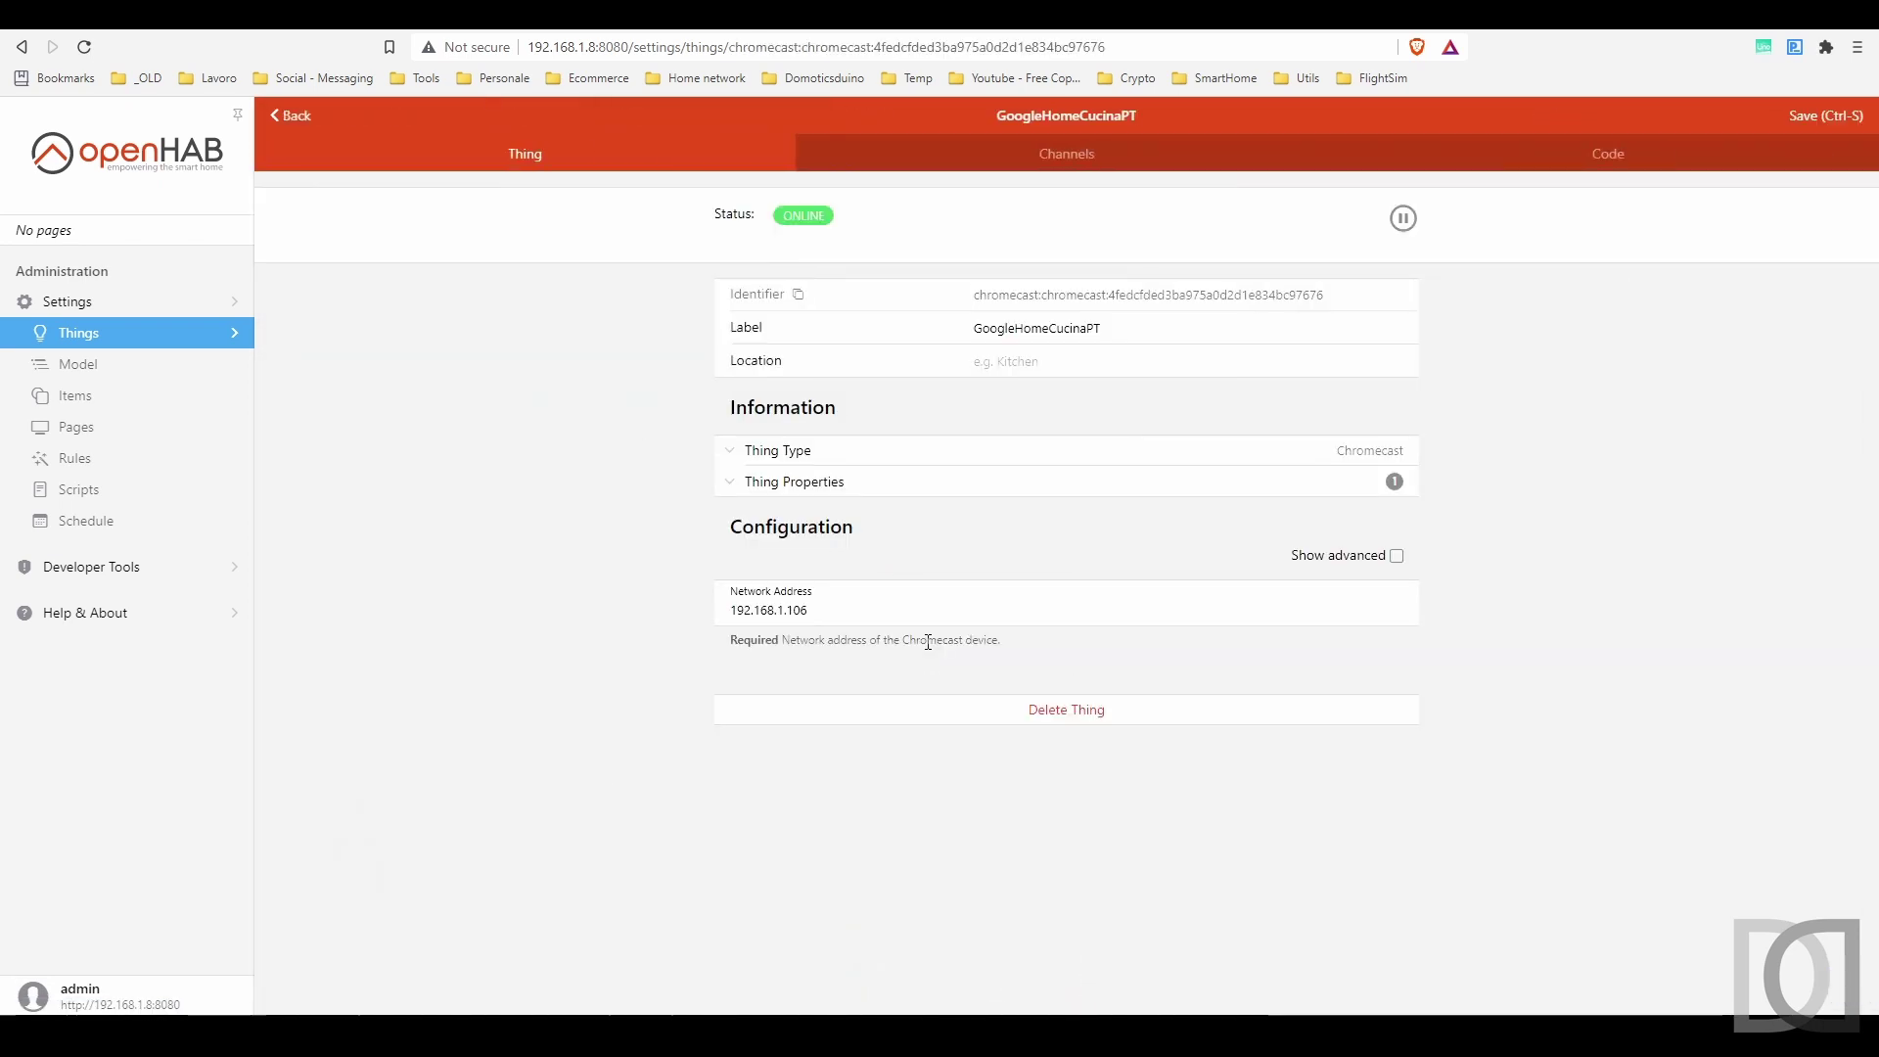
pyautogui.click(1065, 162)
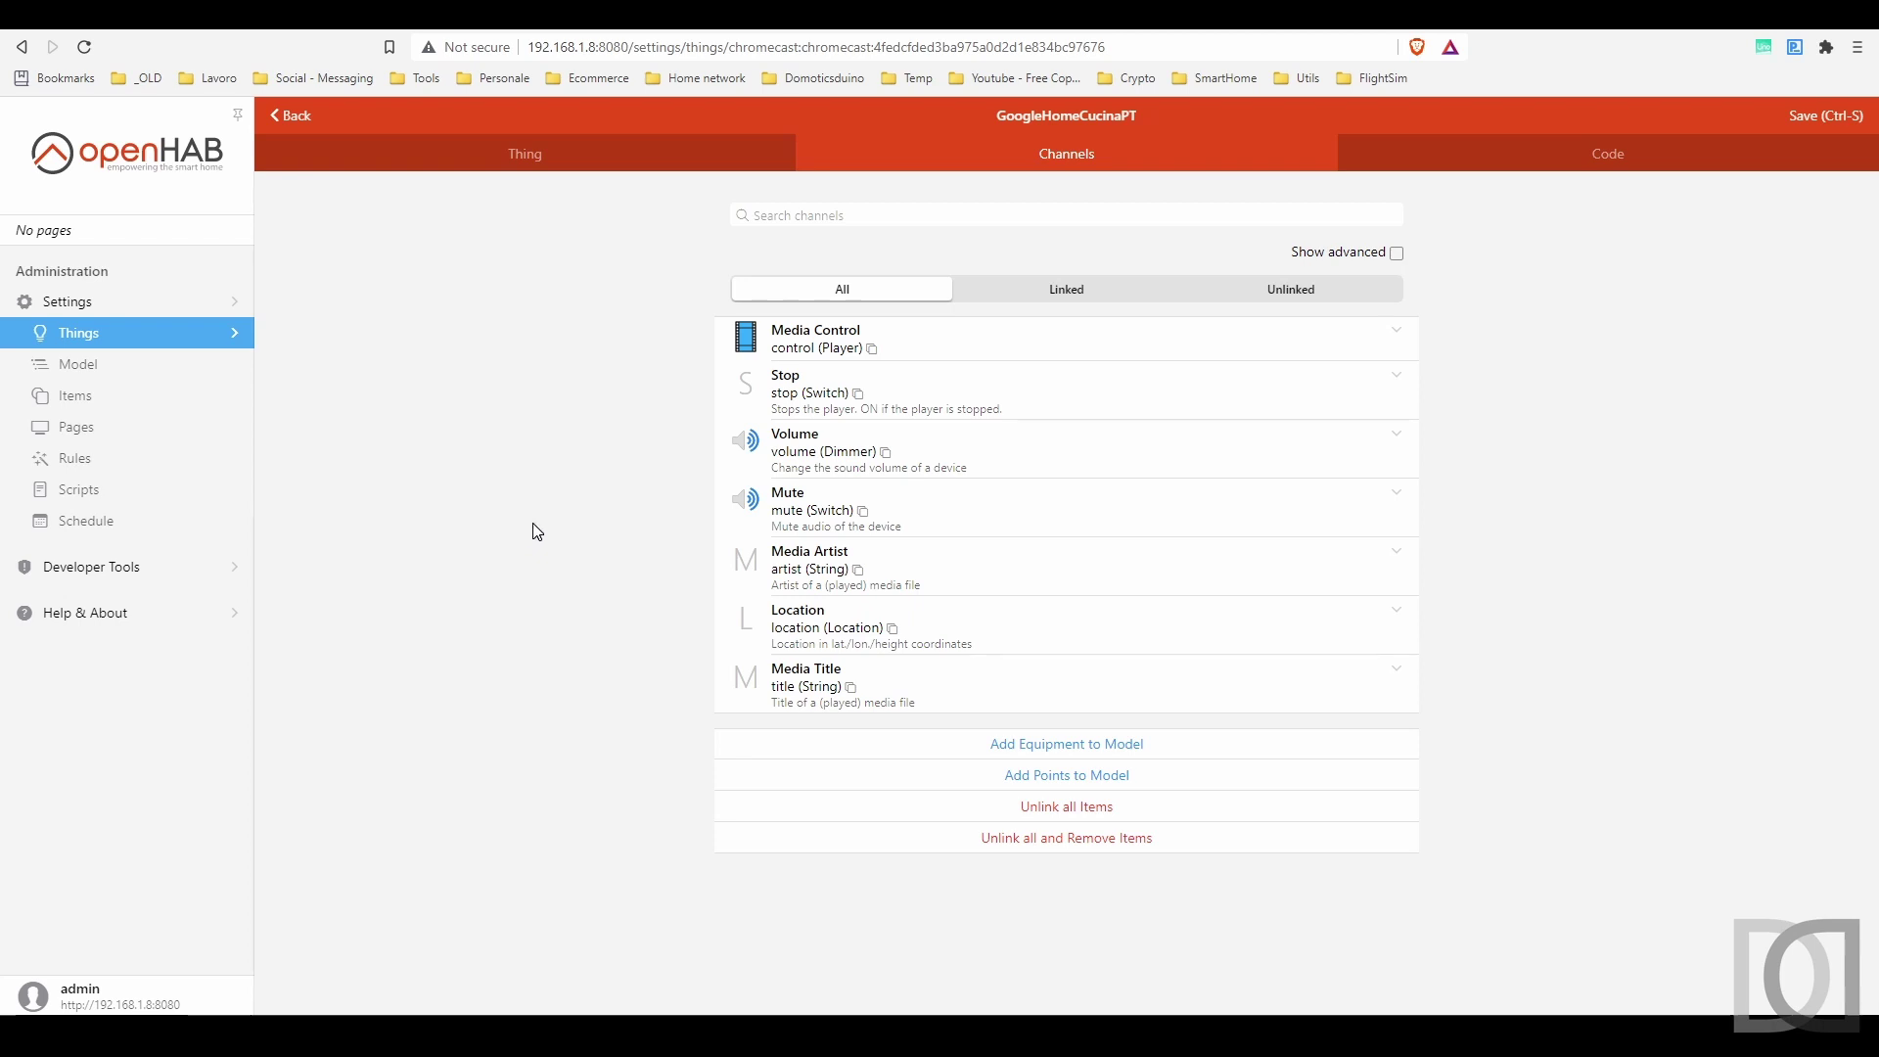
# - Set the default audio sink to GoogleHomeCucinaPT in the Audio system service and save the settings
pyautogui.click(101, 301)
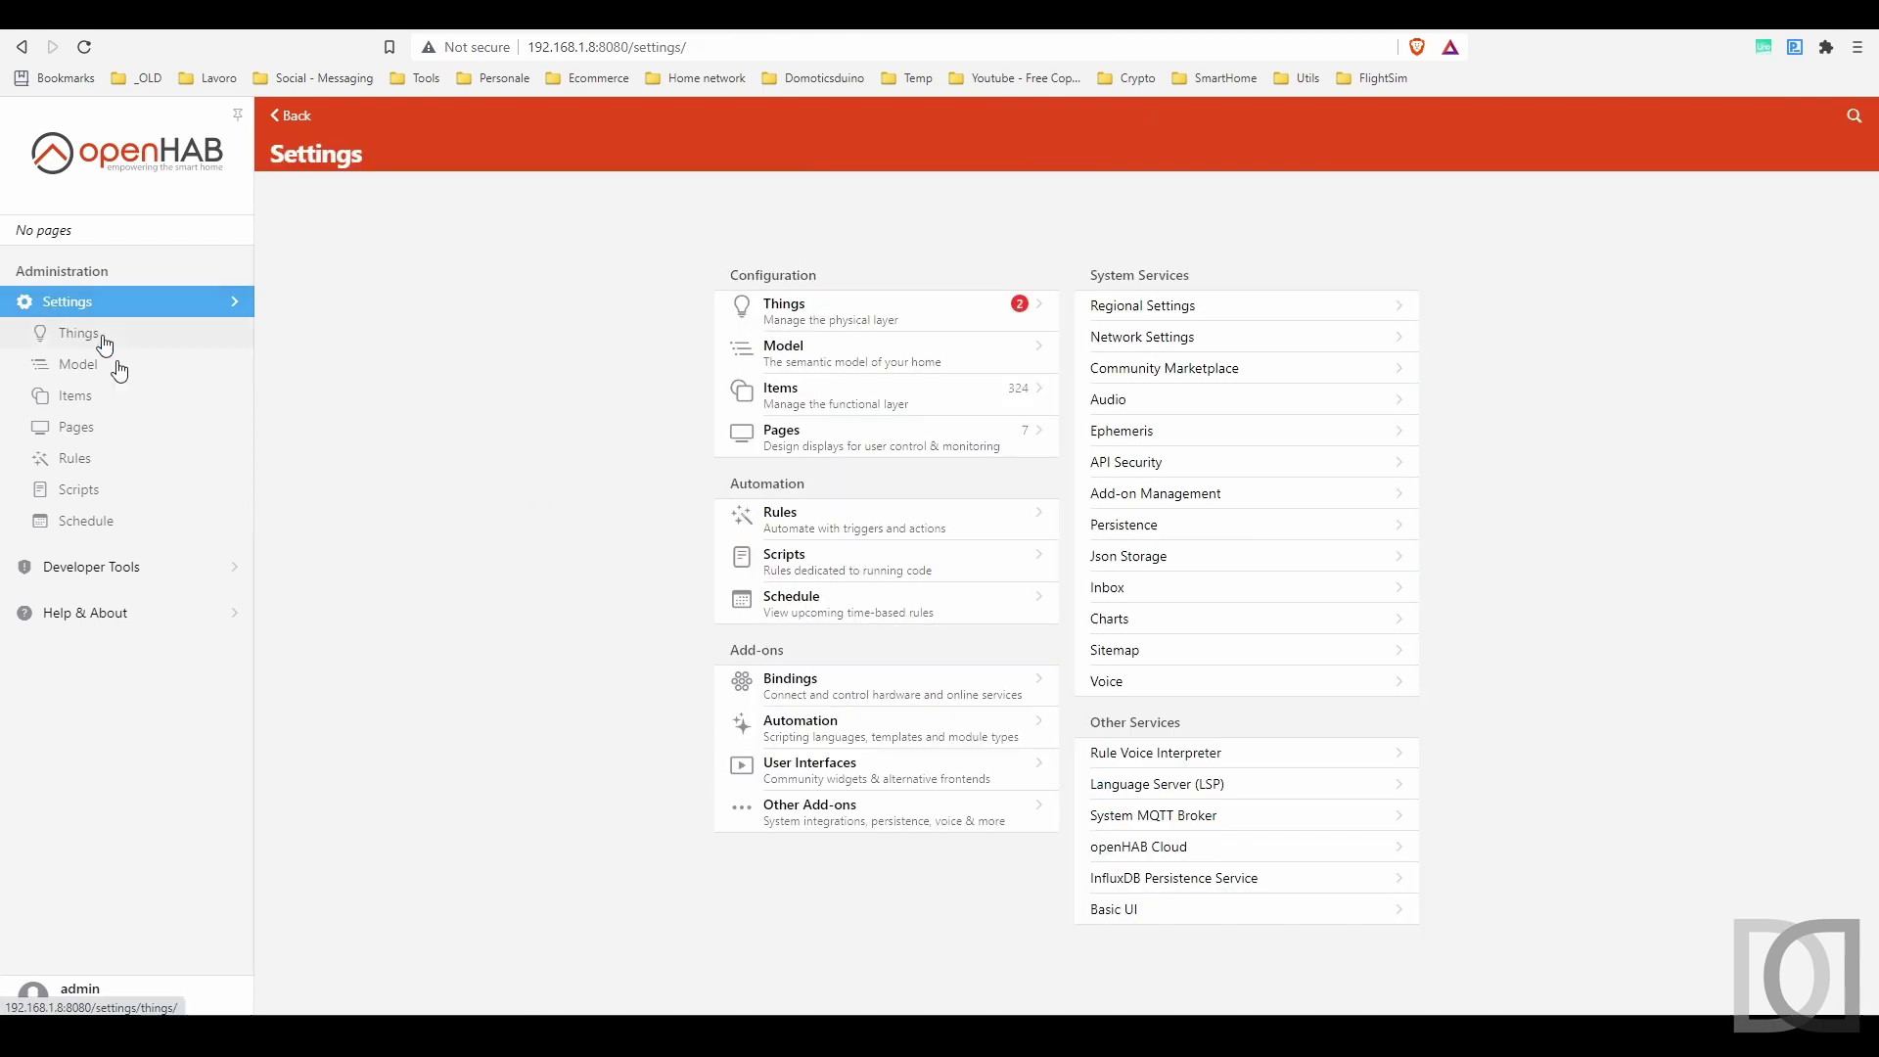
pyautogui.click(1125, 400)
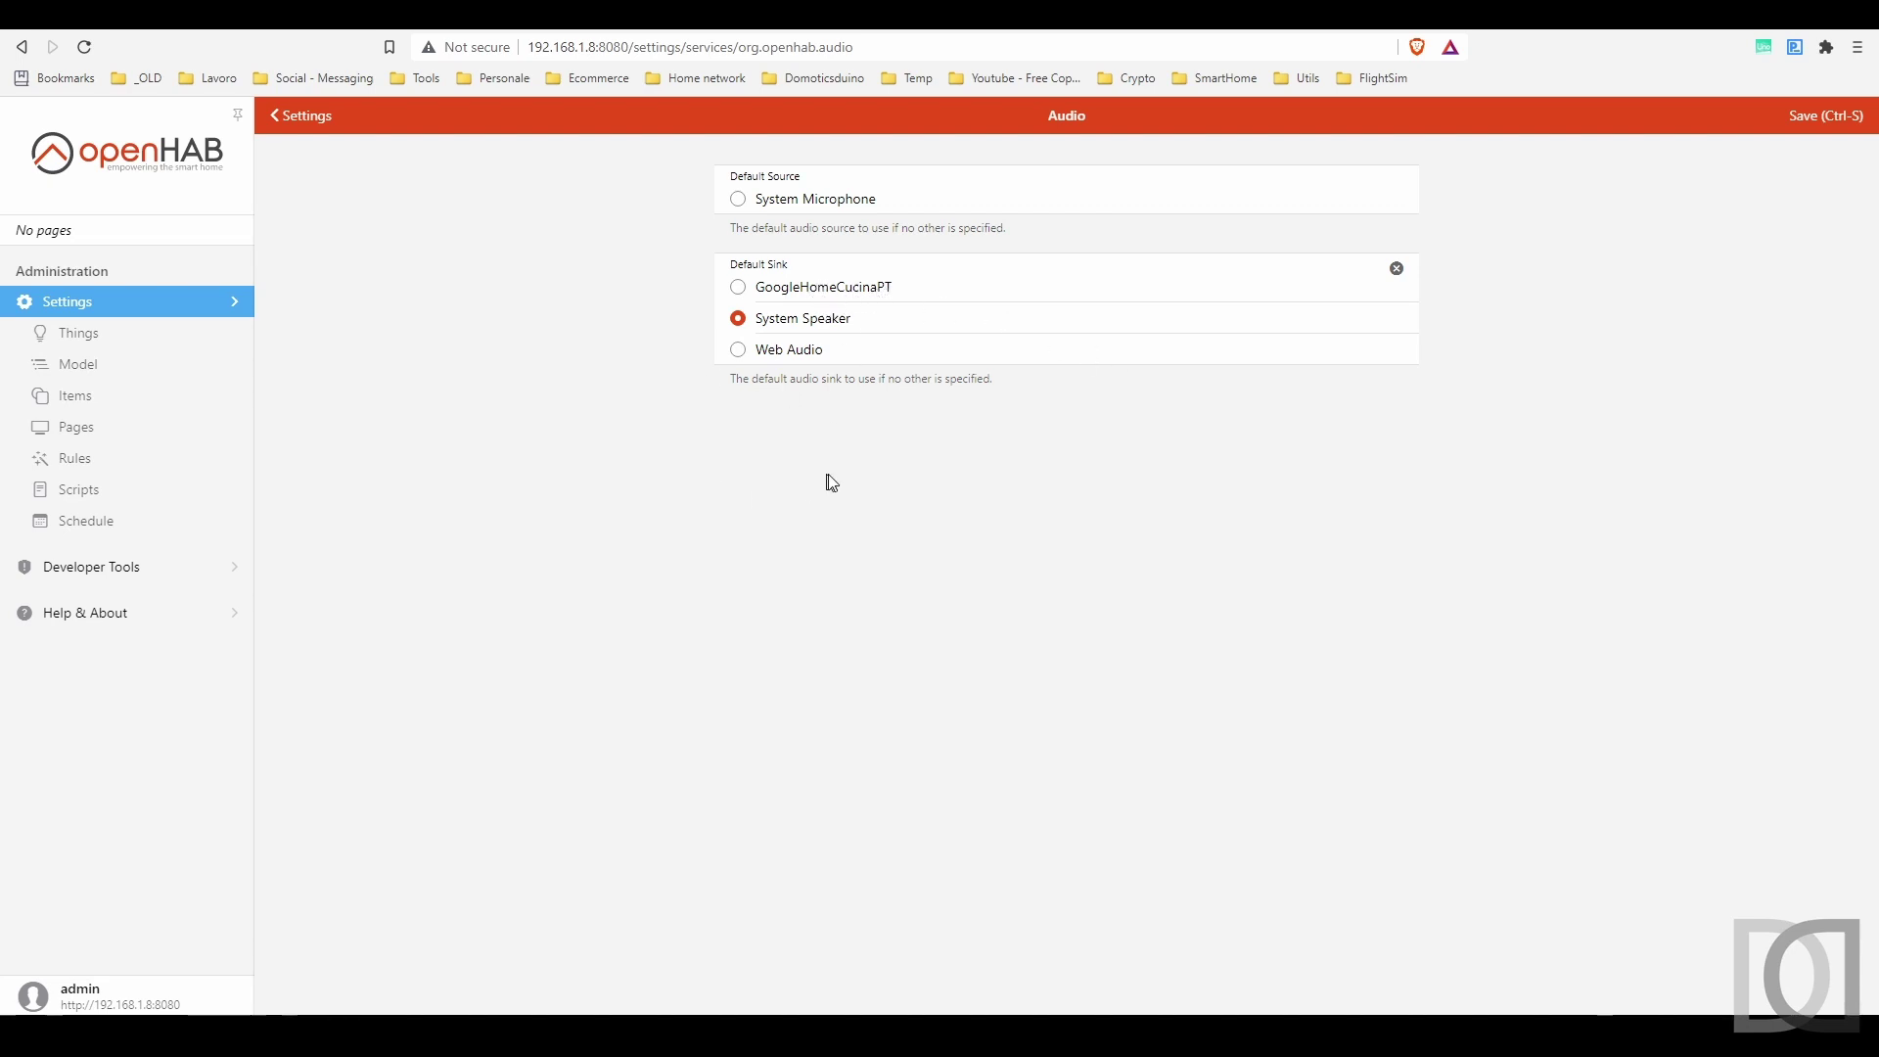
pyautogui.click(738, 287)
pyautogui.click(1822, 118)
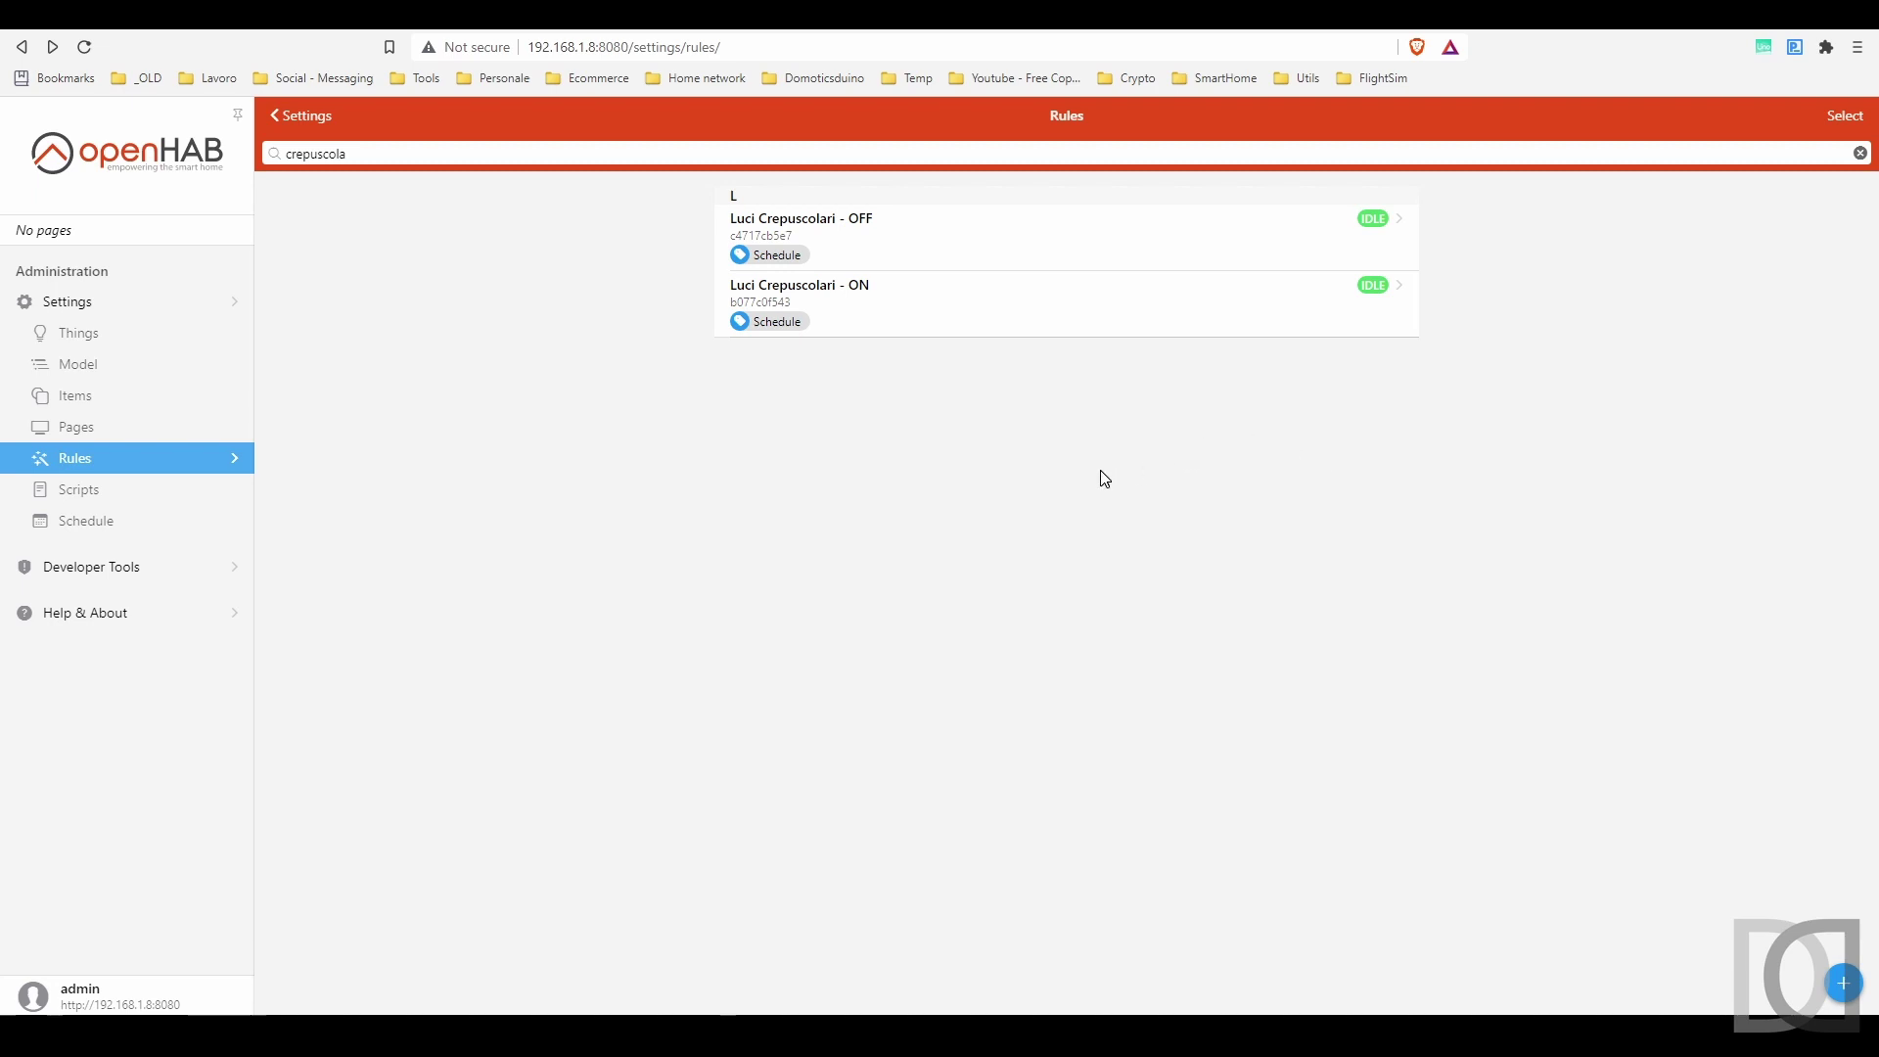
pyautogui.click(974, 307)
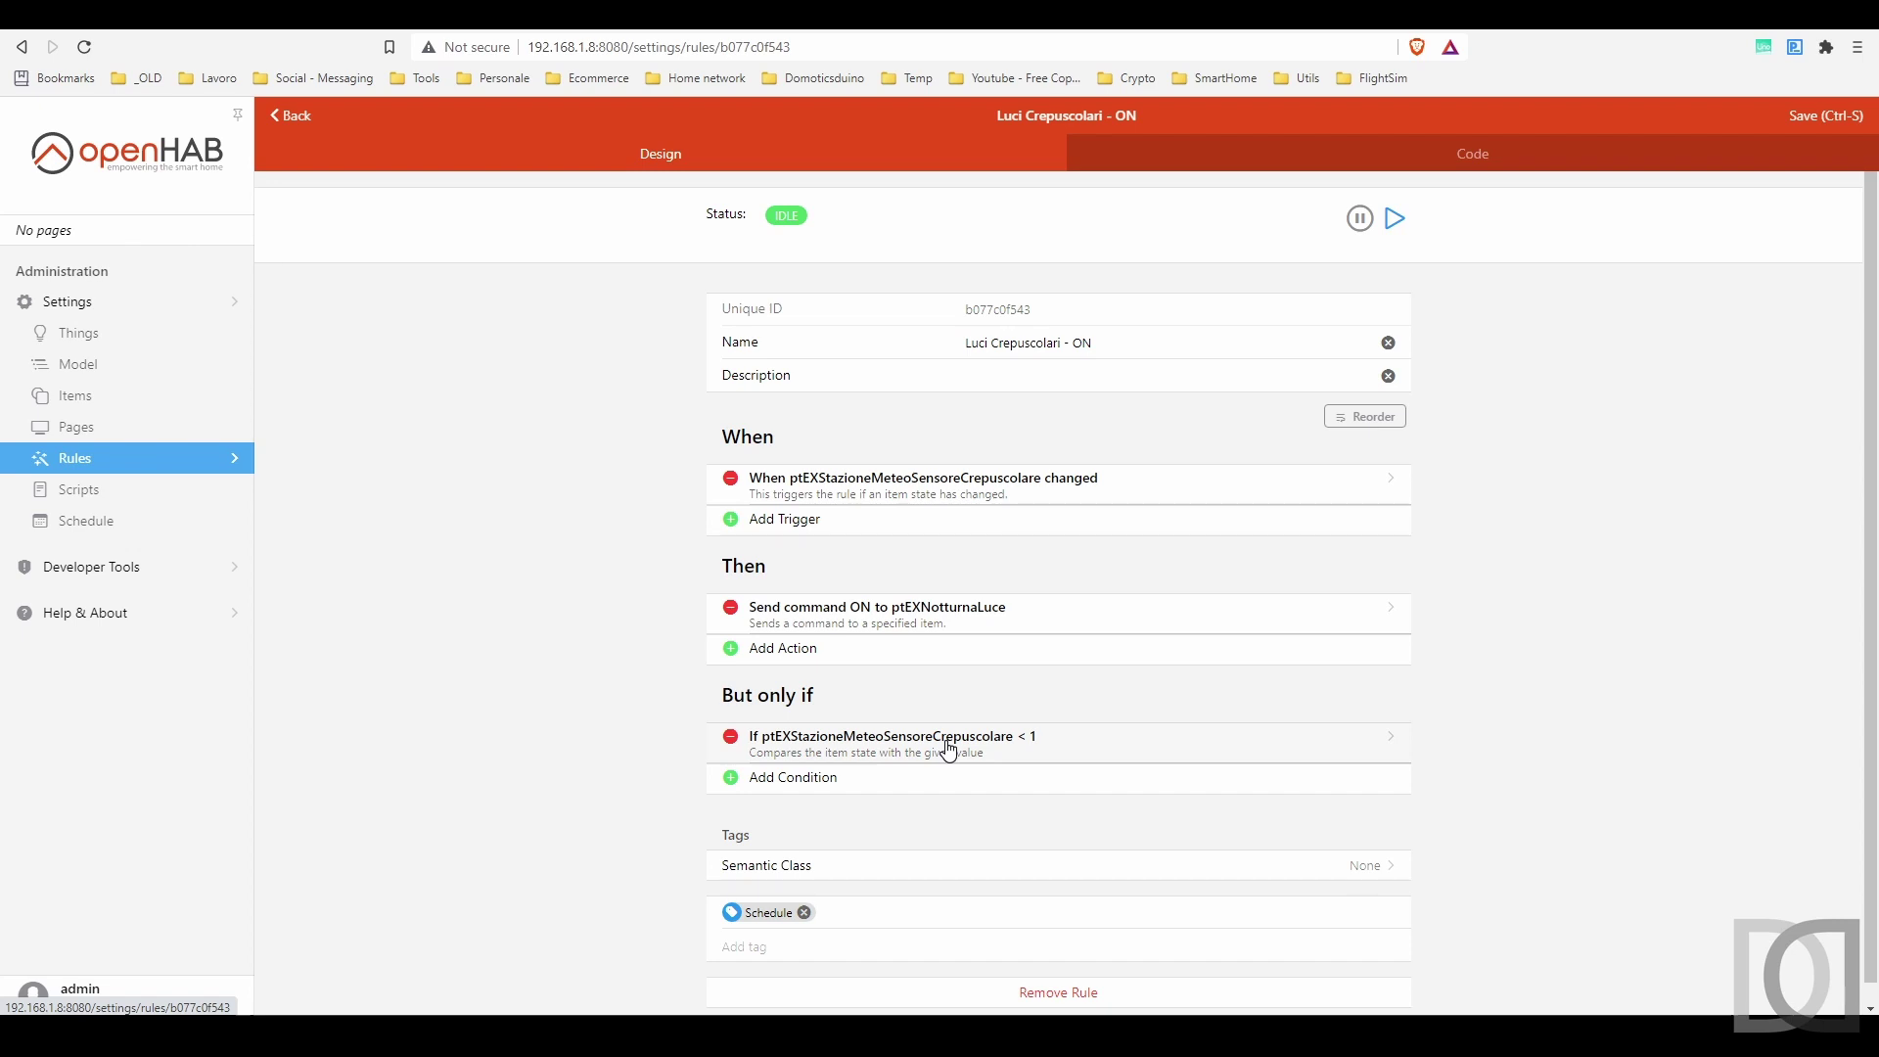
pyautogui.click(783, 649)
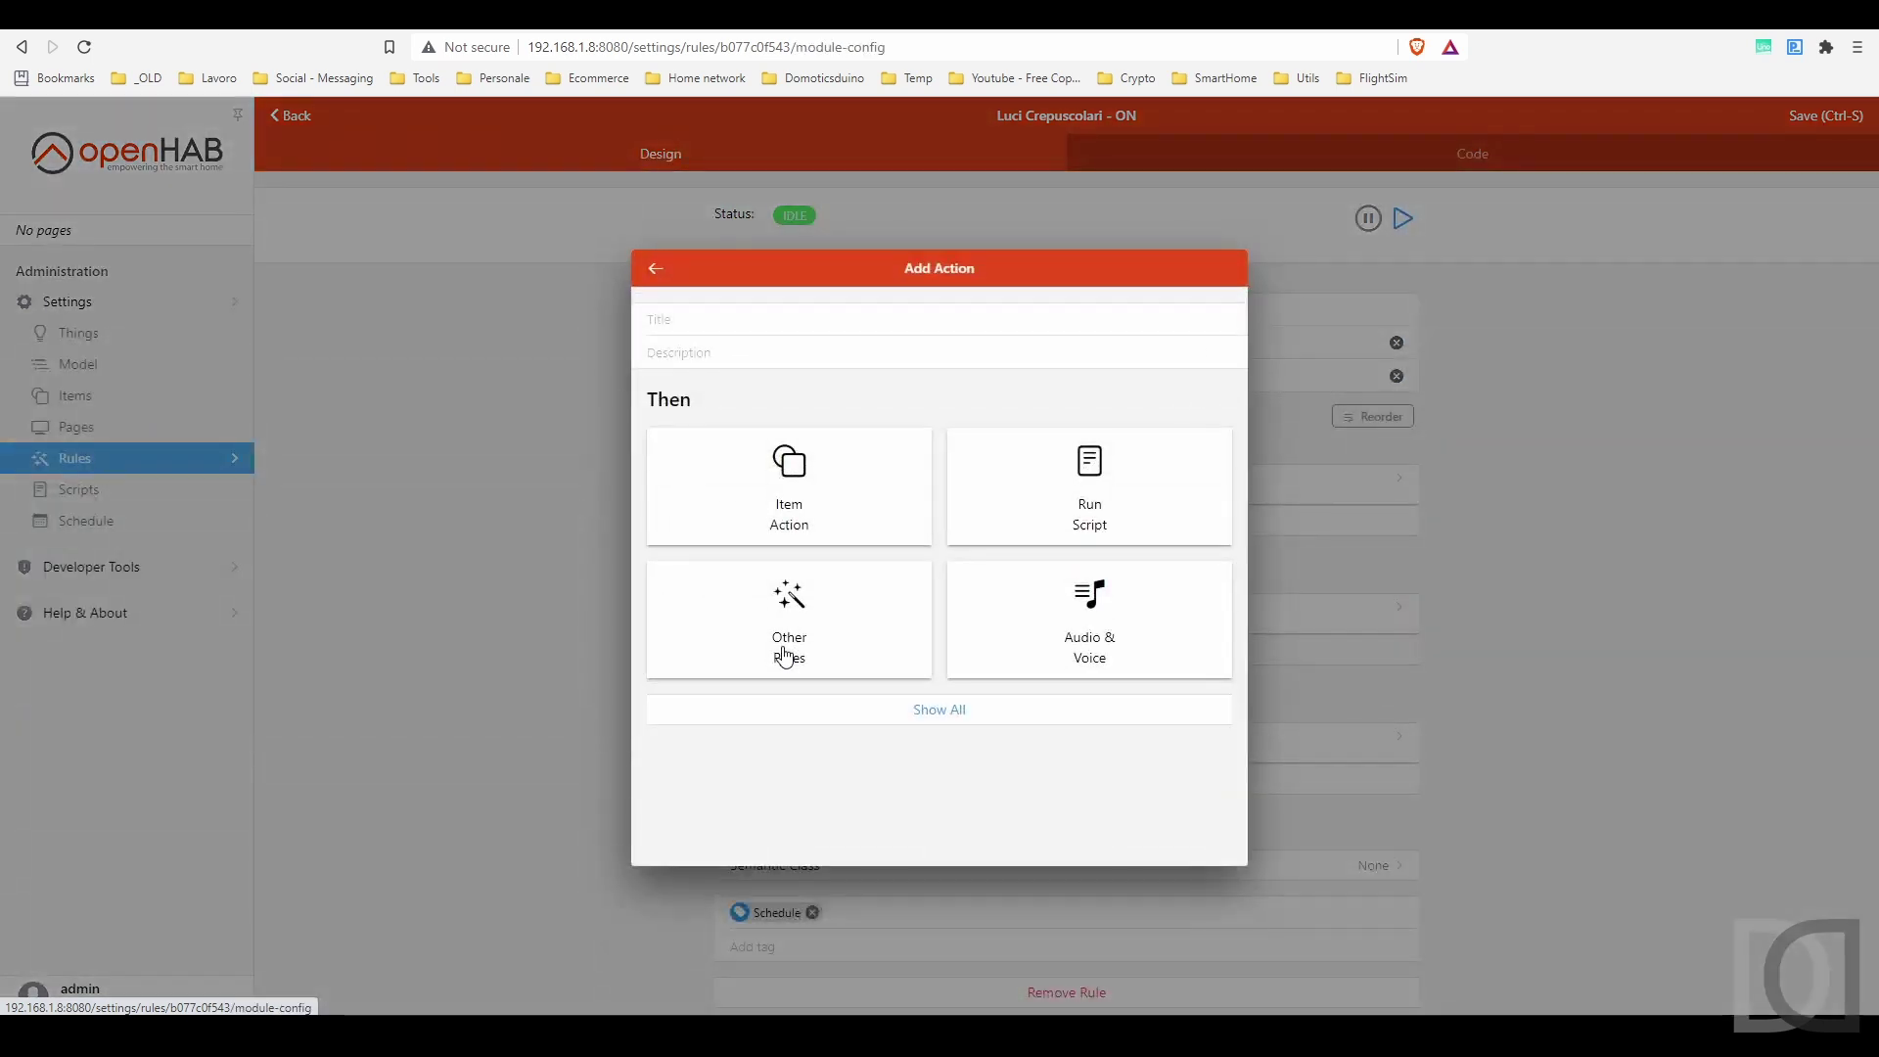
pyautogui.click(1089, 601)
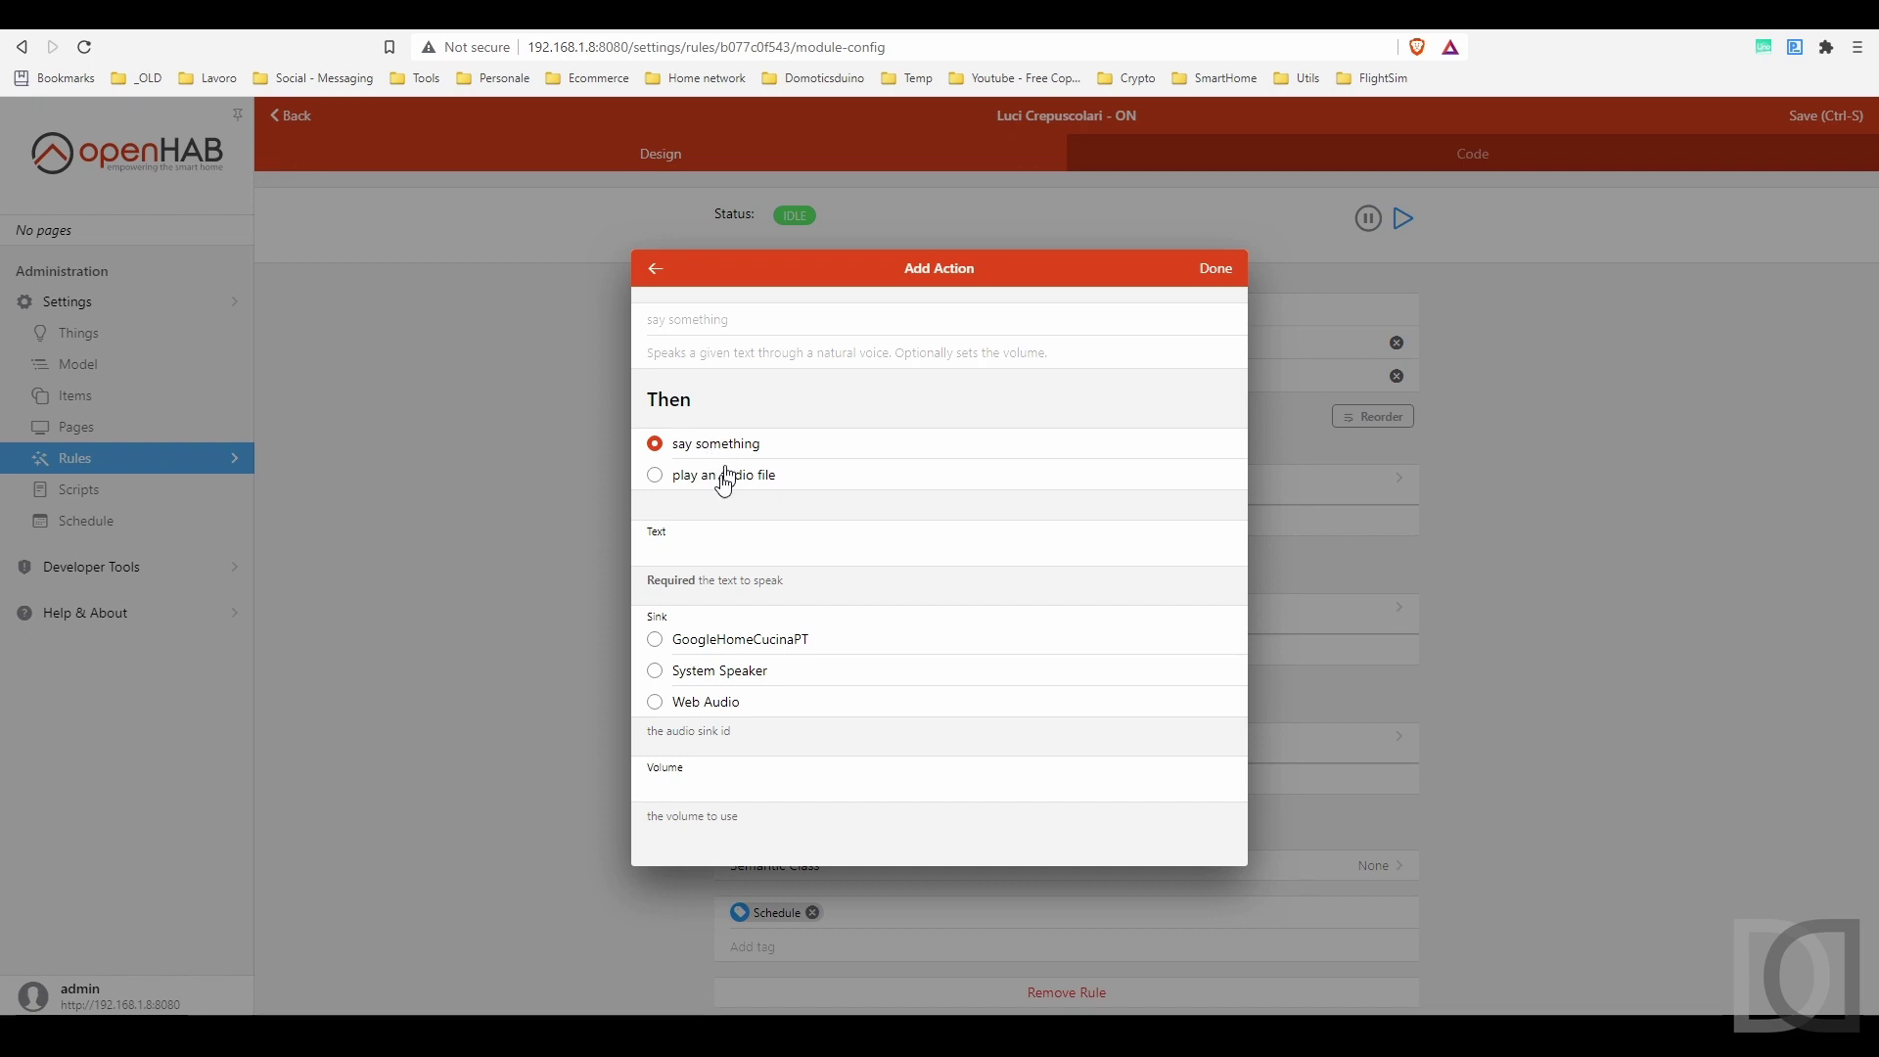
pyautogui.click(724, 548)
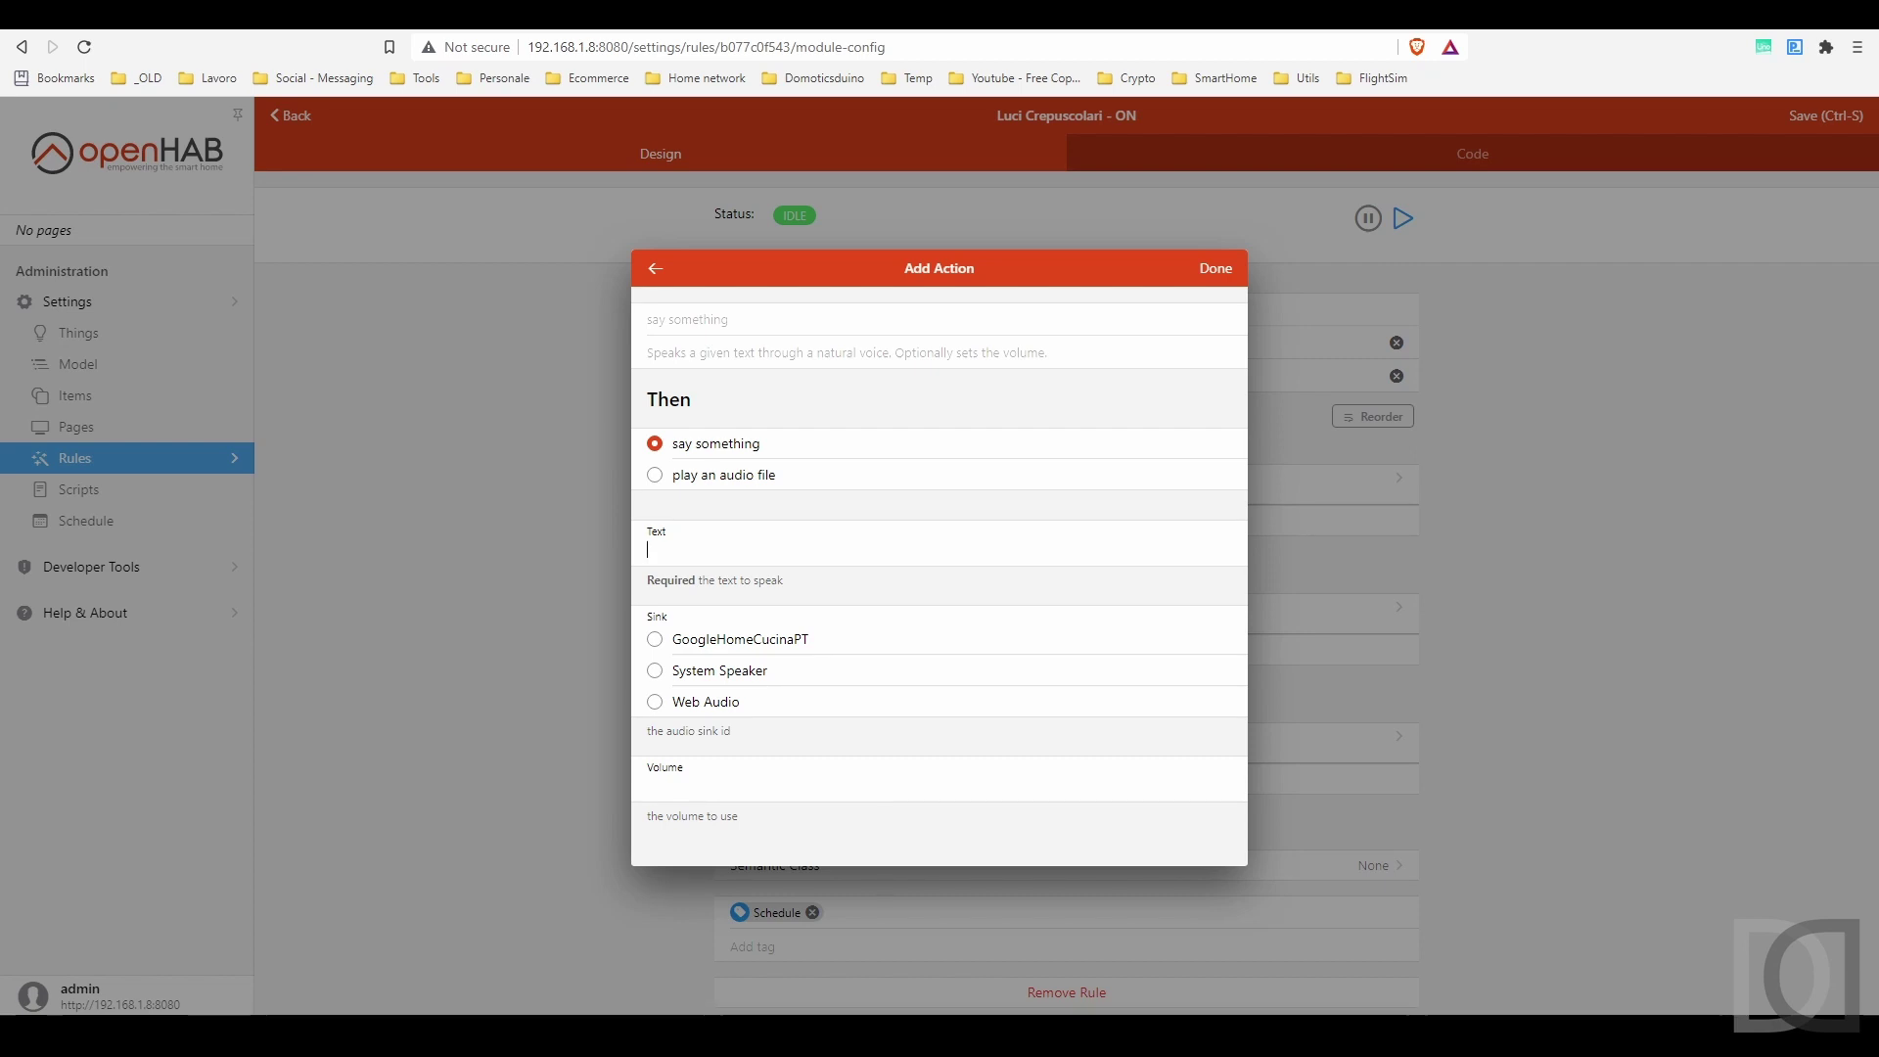
pyautogui.click(735, 485)
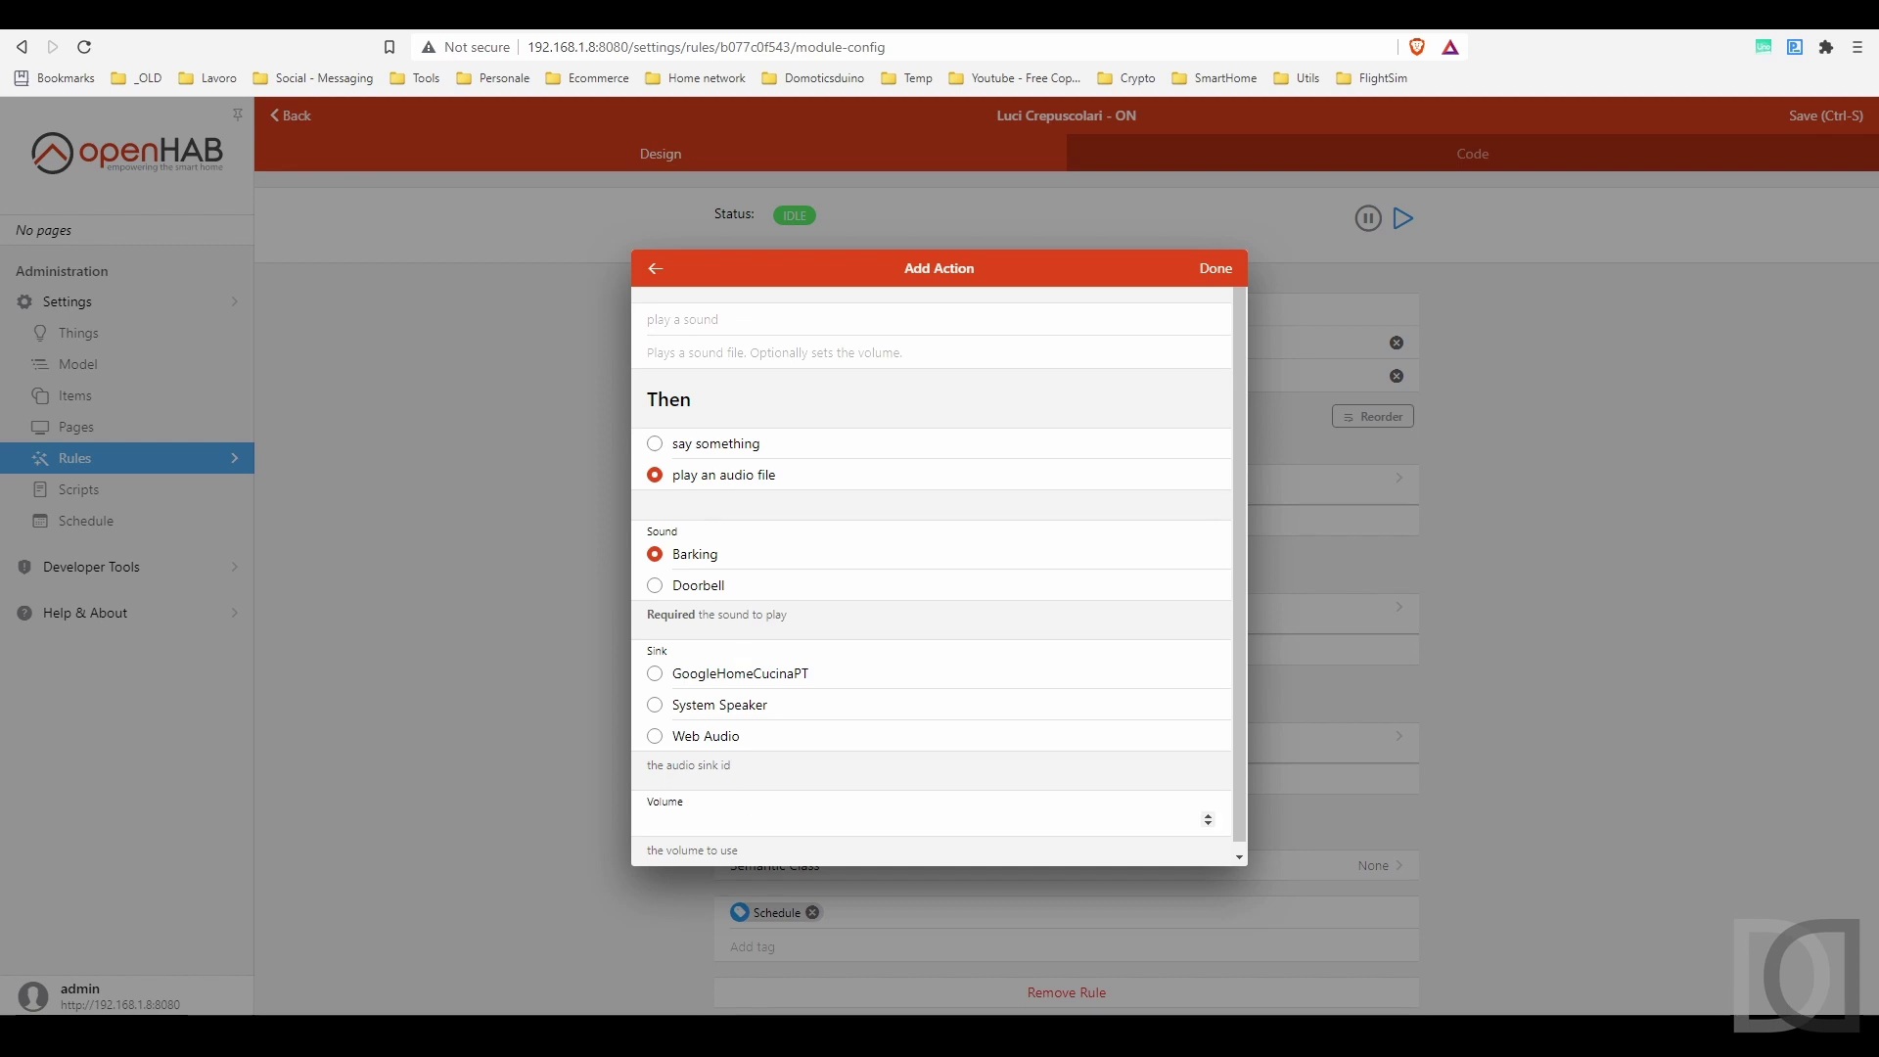
pyautogui.click(658, 679)
pyautogui.click(796, 818)
pyautogui.click(656, 269)
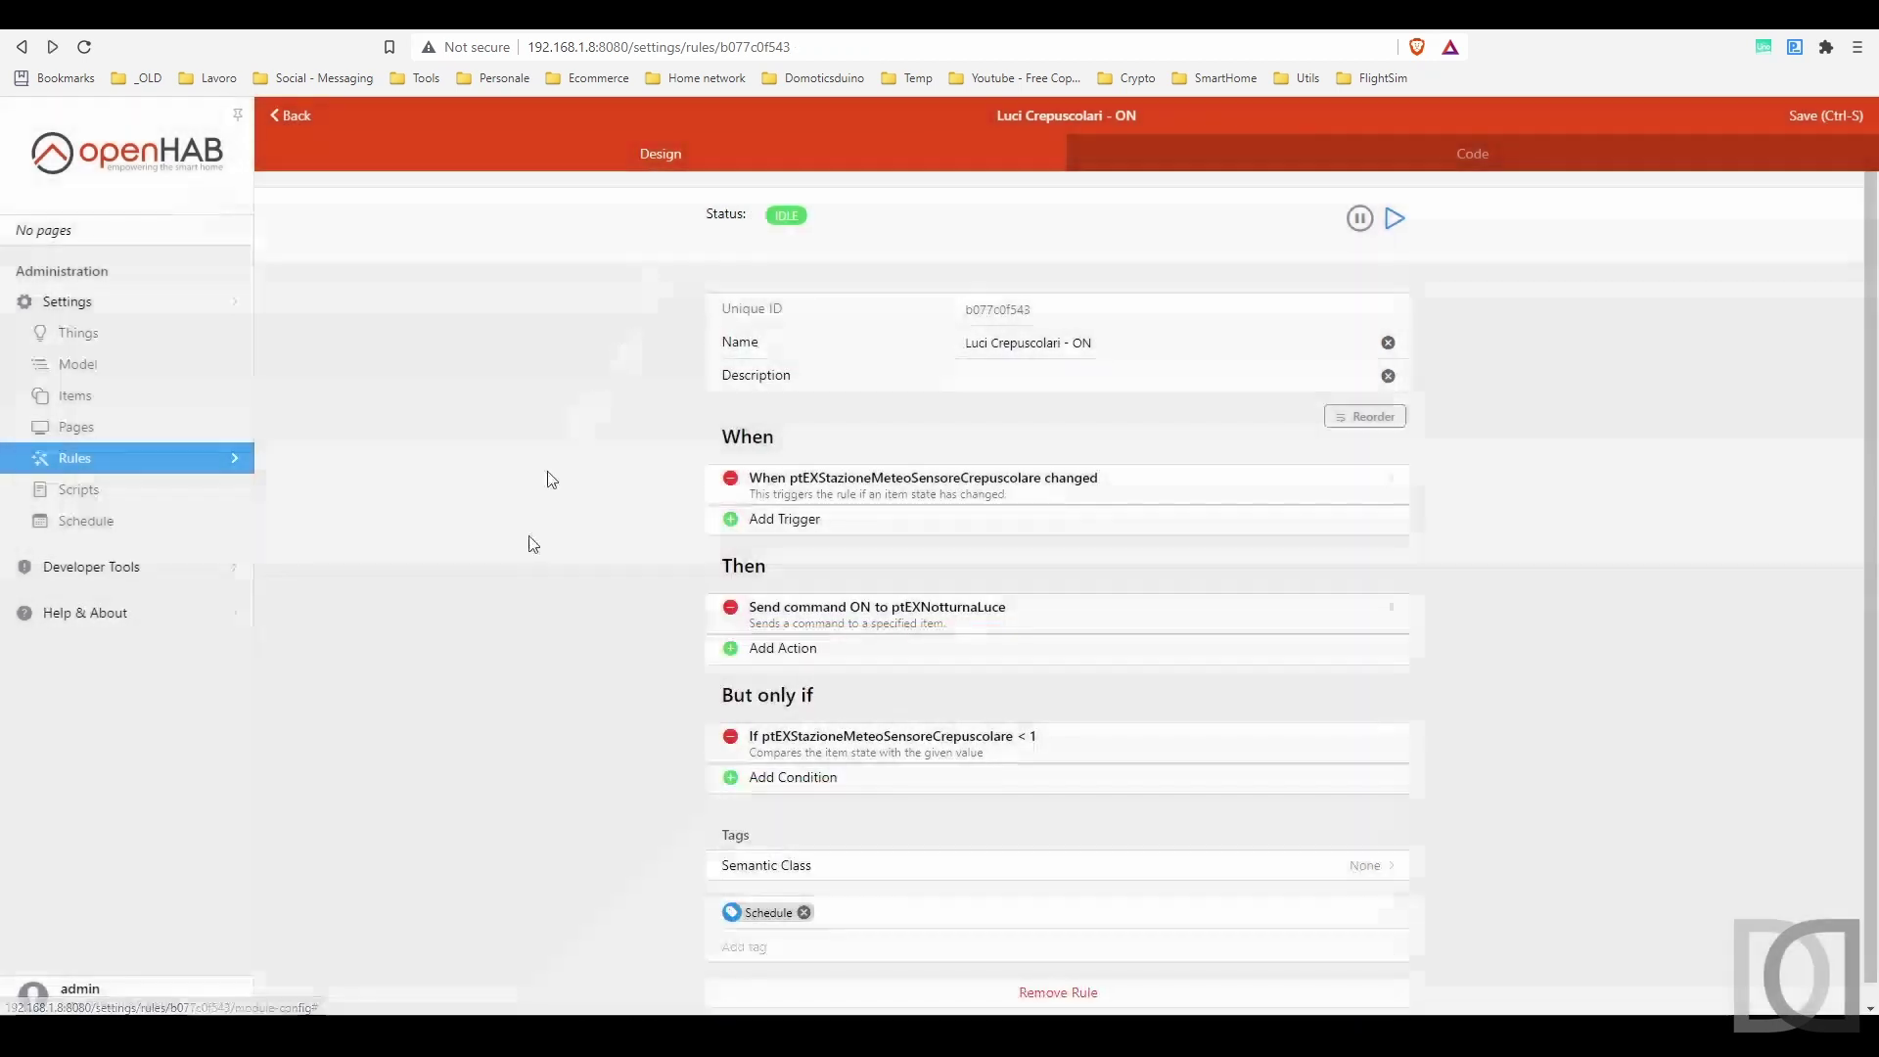
pyautogui.click(291, 114)
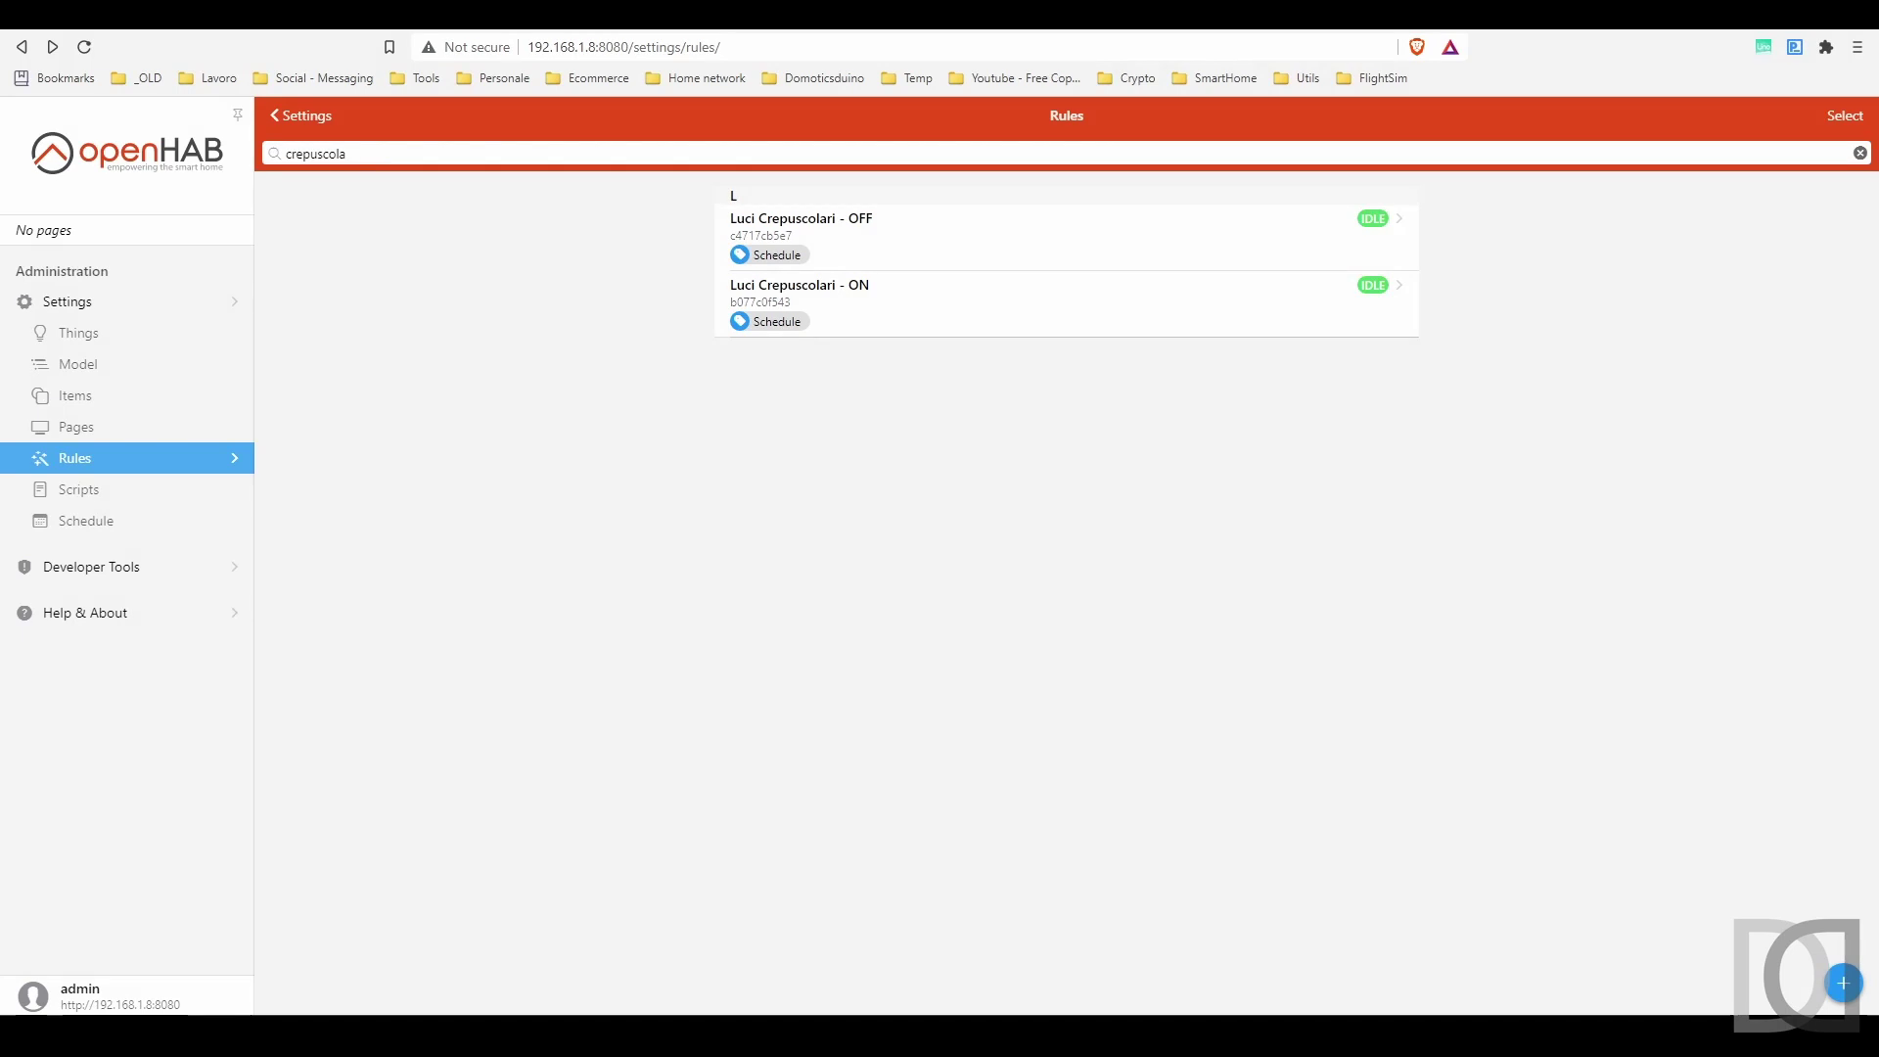
# - Move crespucolare_ON.mp3 from the local temp\audio folder into the sounds folder of the openHAB-conf network share and close both folders
pyautogui.moveTo(1878, 326); pyautogui.dragTo(973, 193)
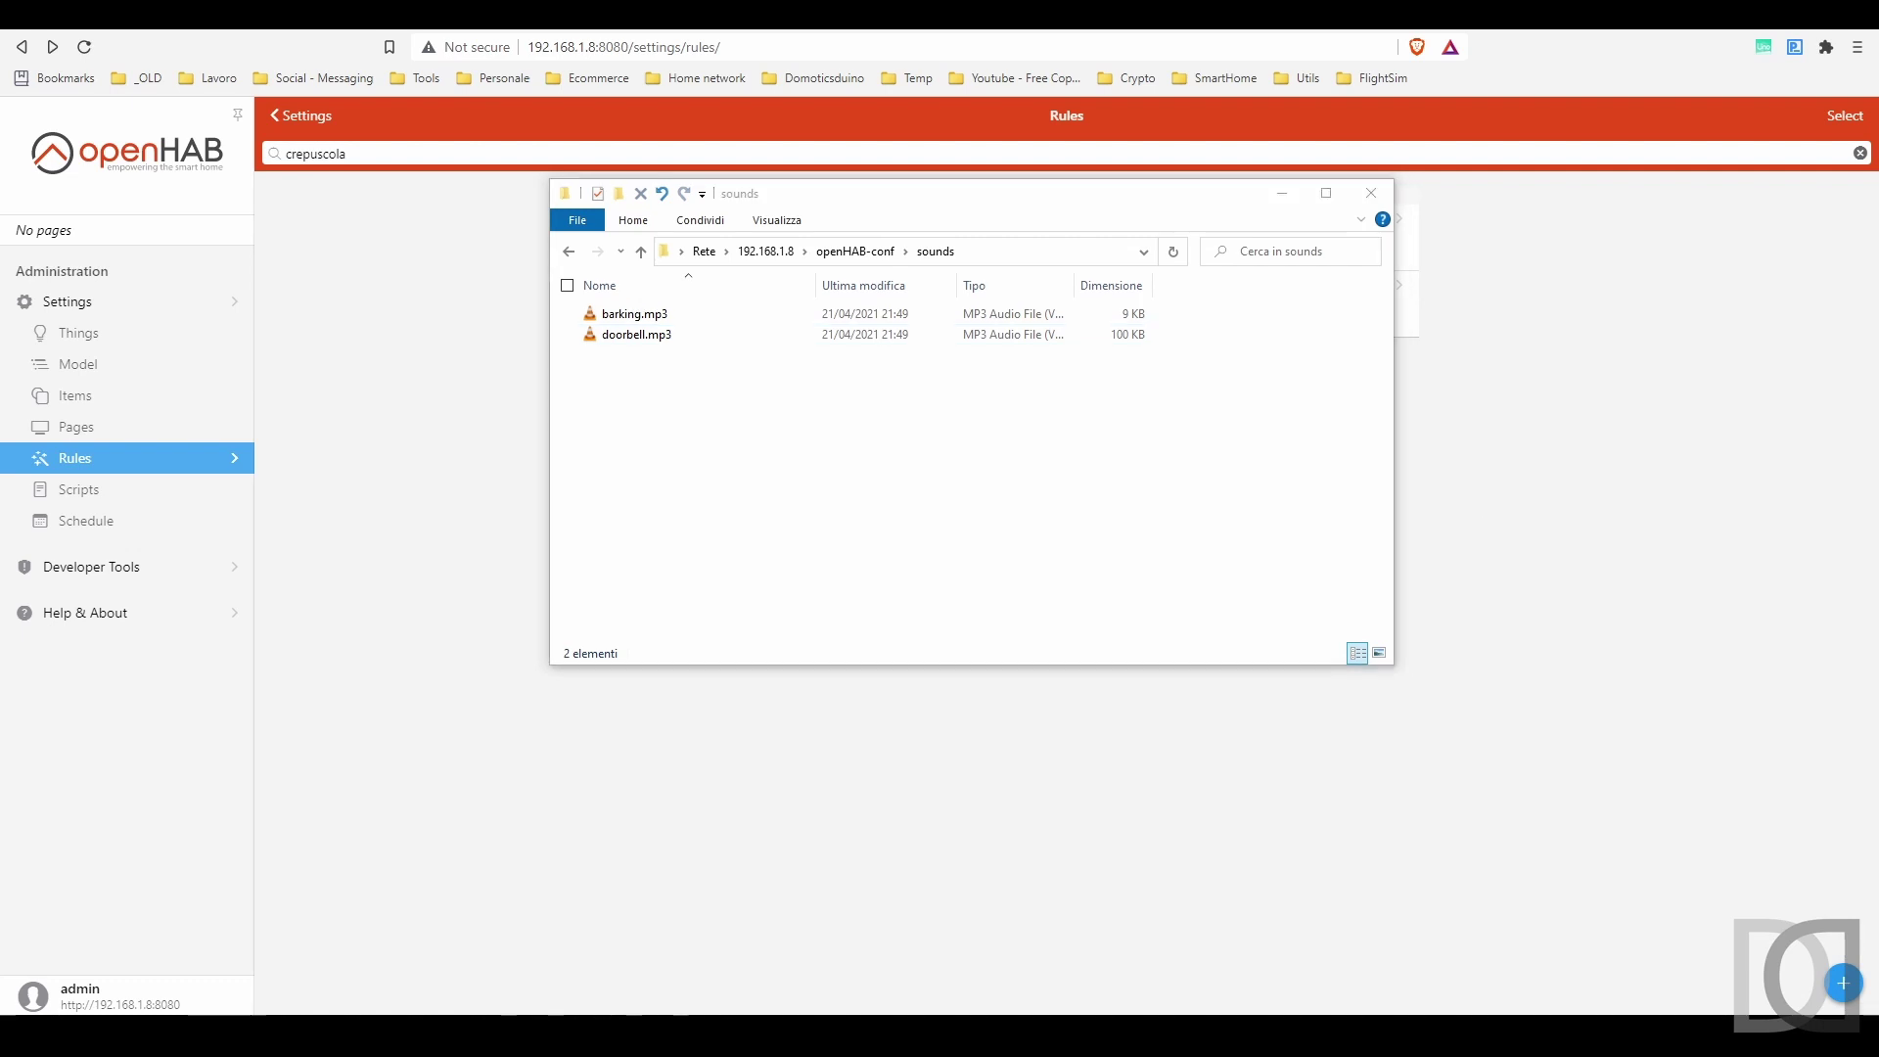
pyautogui.moveTo(1877, 536); pyautogui.dragTo(1473, 441)
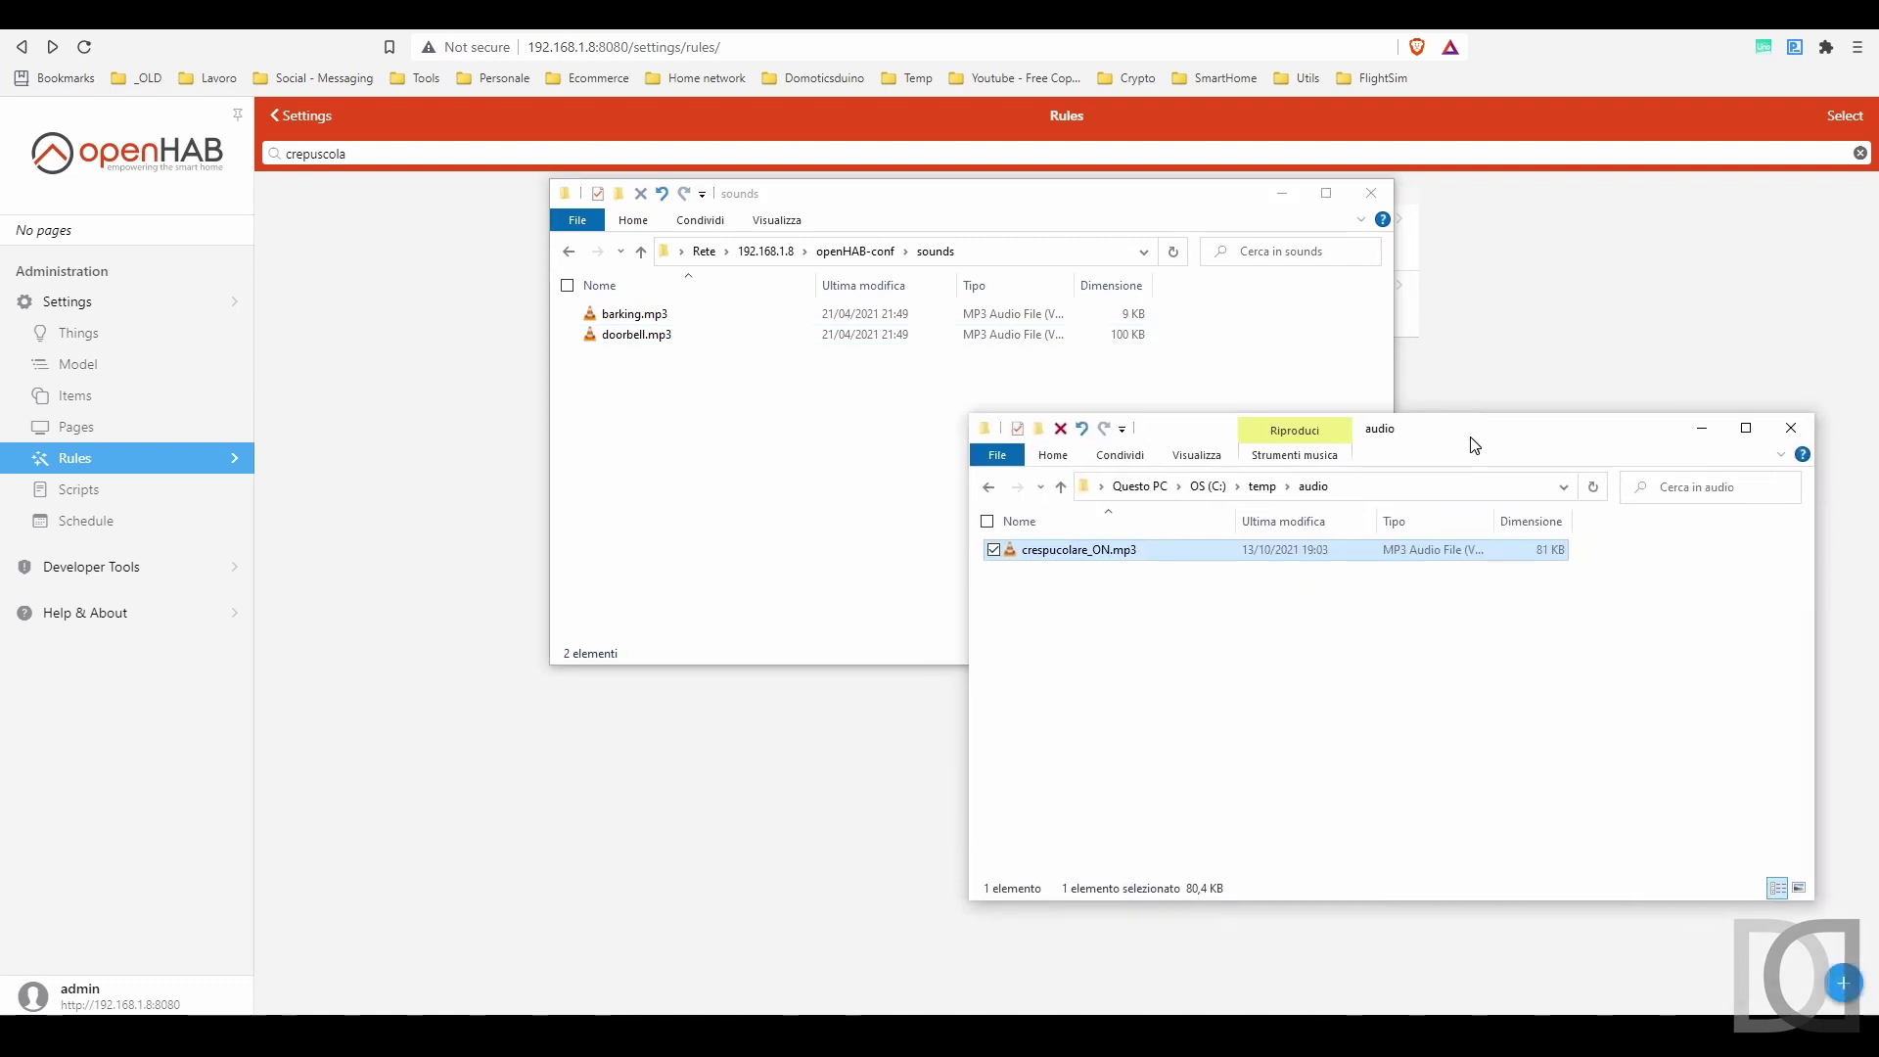
pyautogui.click(1116, 684)
pyautogui.click(1098, 550)
pyautogui.hotkey('ctrl', 'x')
pyautogui.click(816, 511)
pyautogui.hotkey('ctrl', 'v')
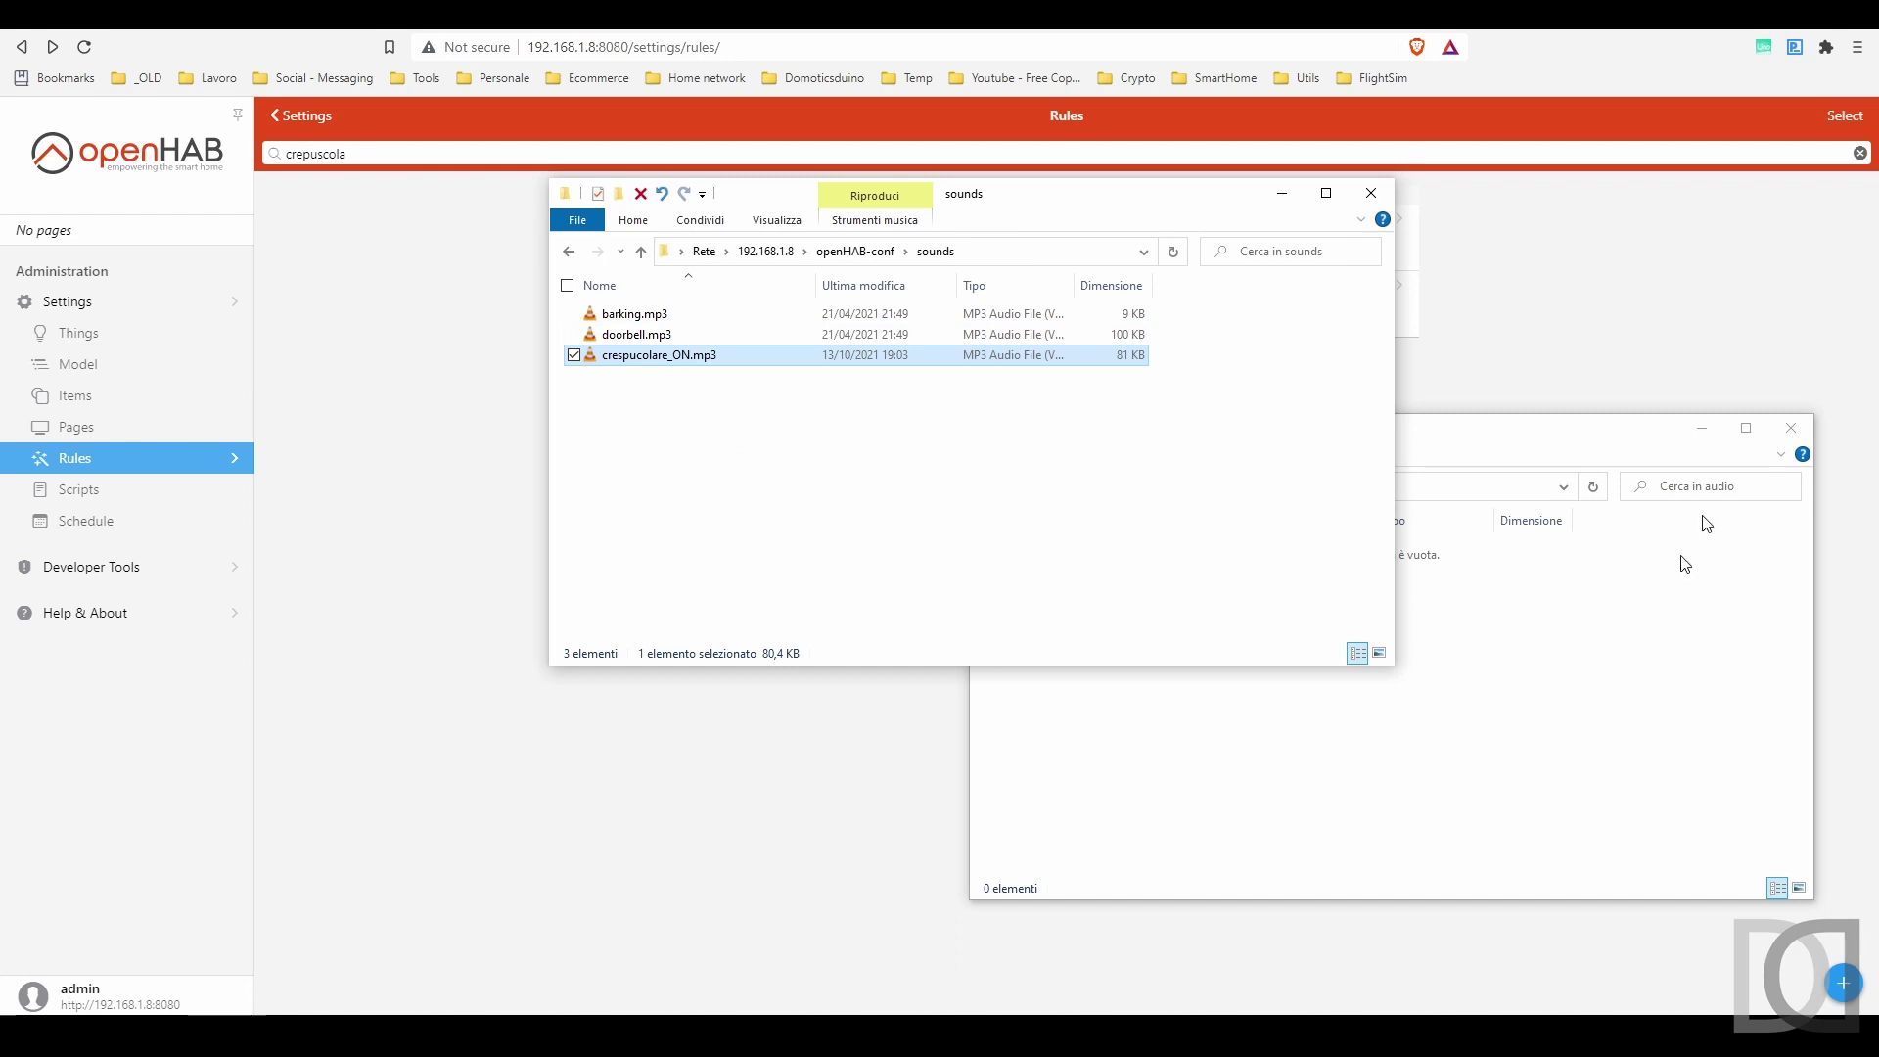
pyautogui.click(1791, 427)
pyautogui.click(1371, 193)
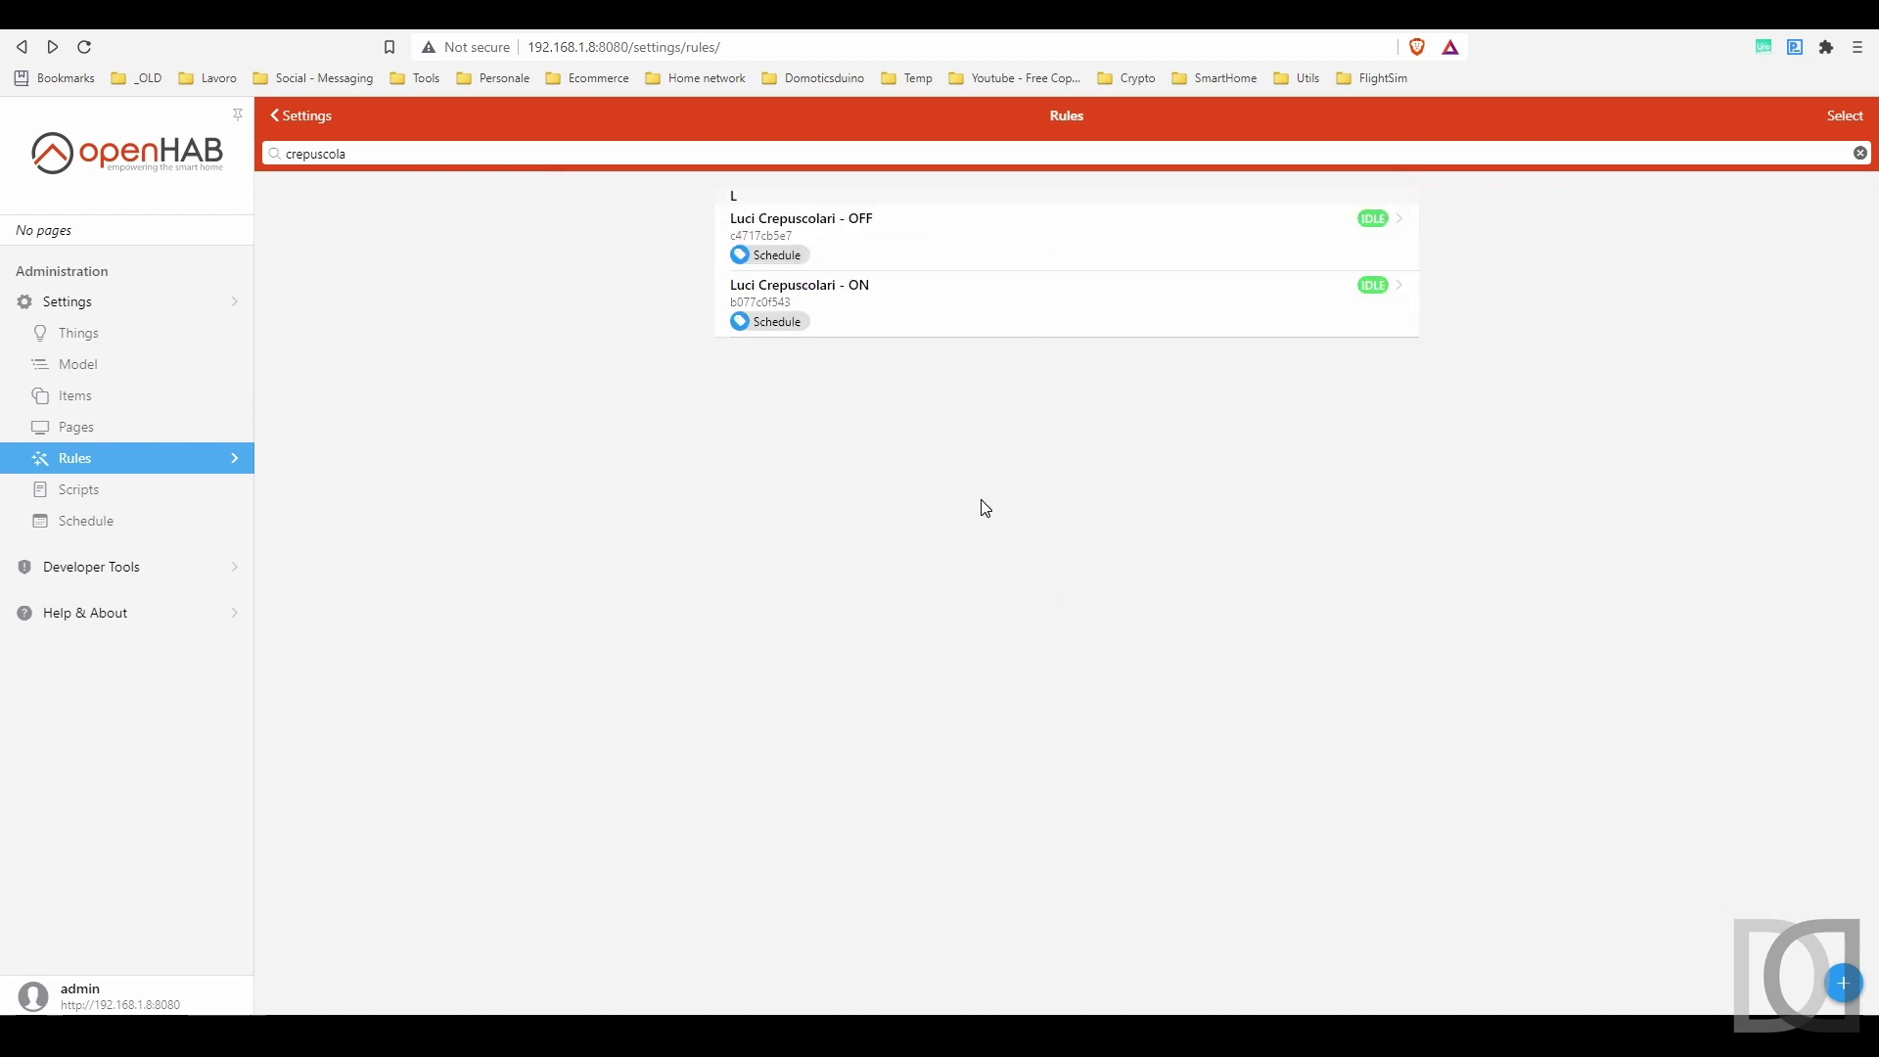
# - Reload the rules page, filter the rules by "crepuscolar" and open the Luci Crepuscolari - ON rule
pyautogui.press('F5')
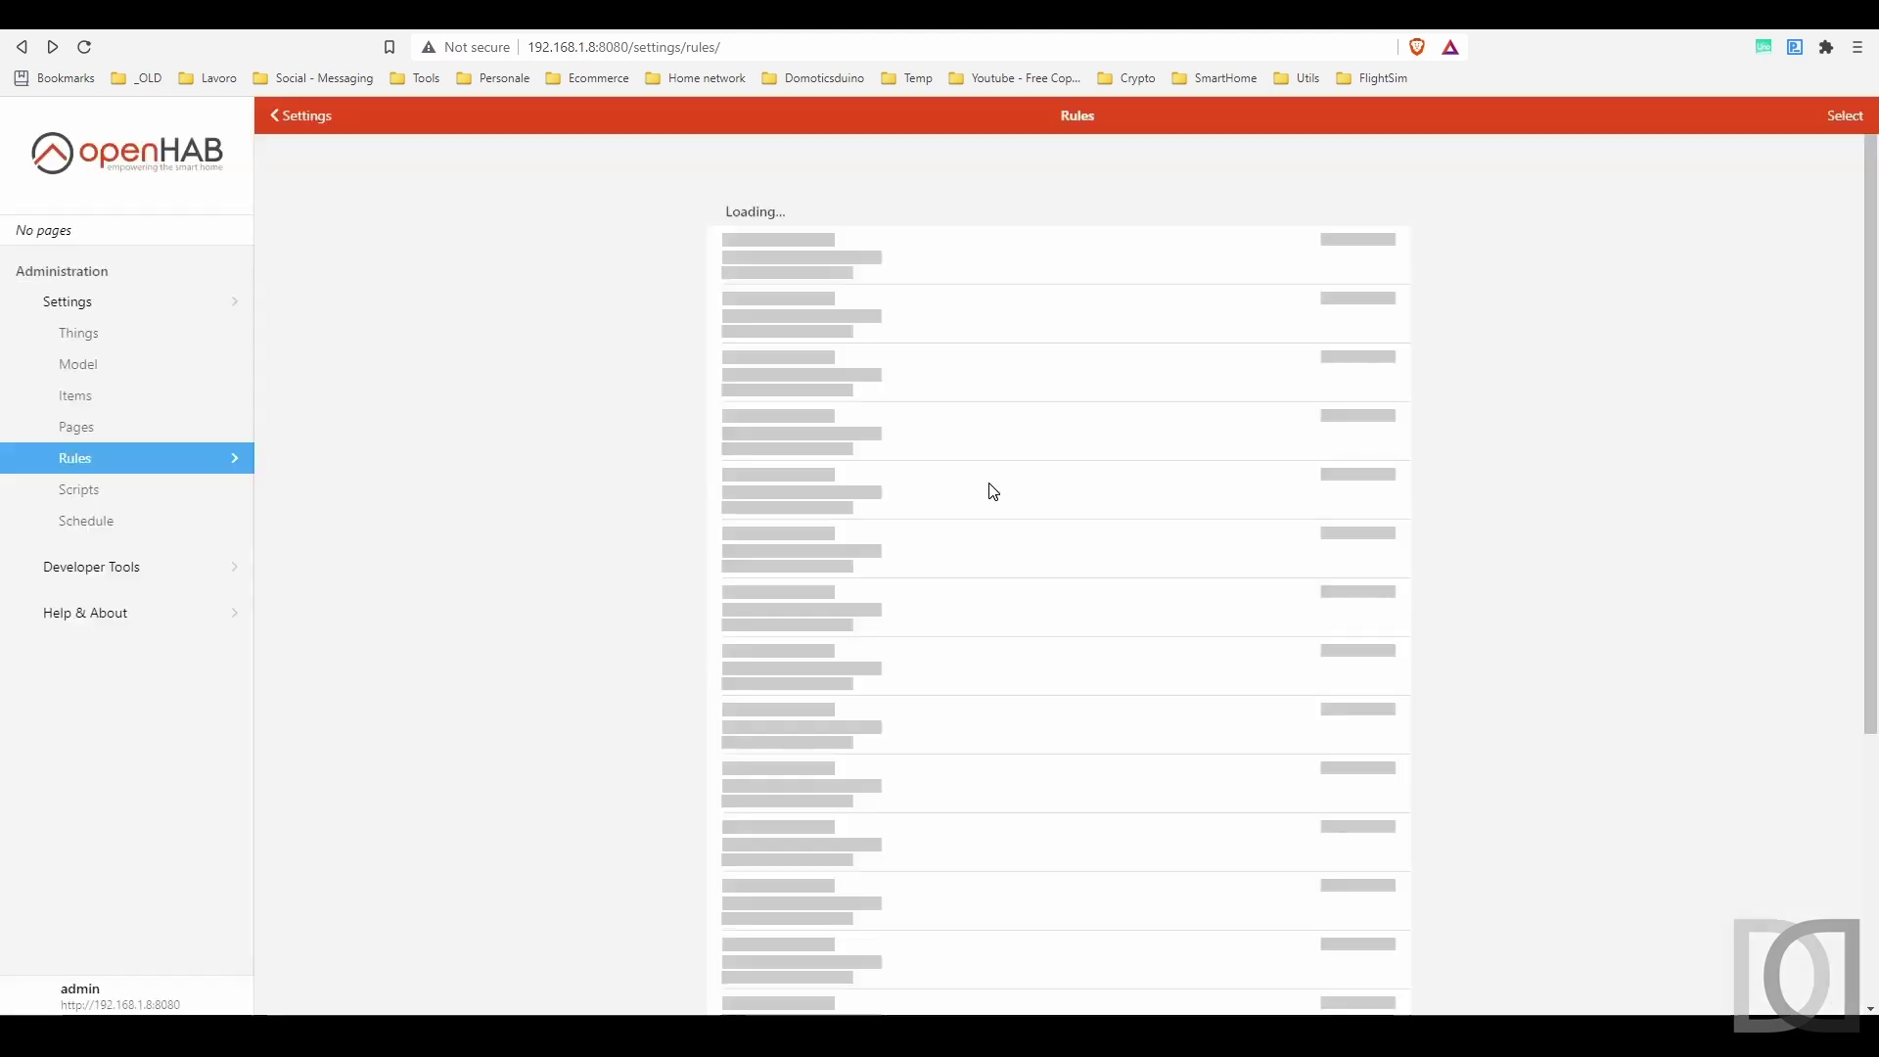
pyautogui.write('crepuscolar')
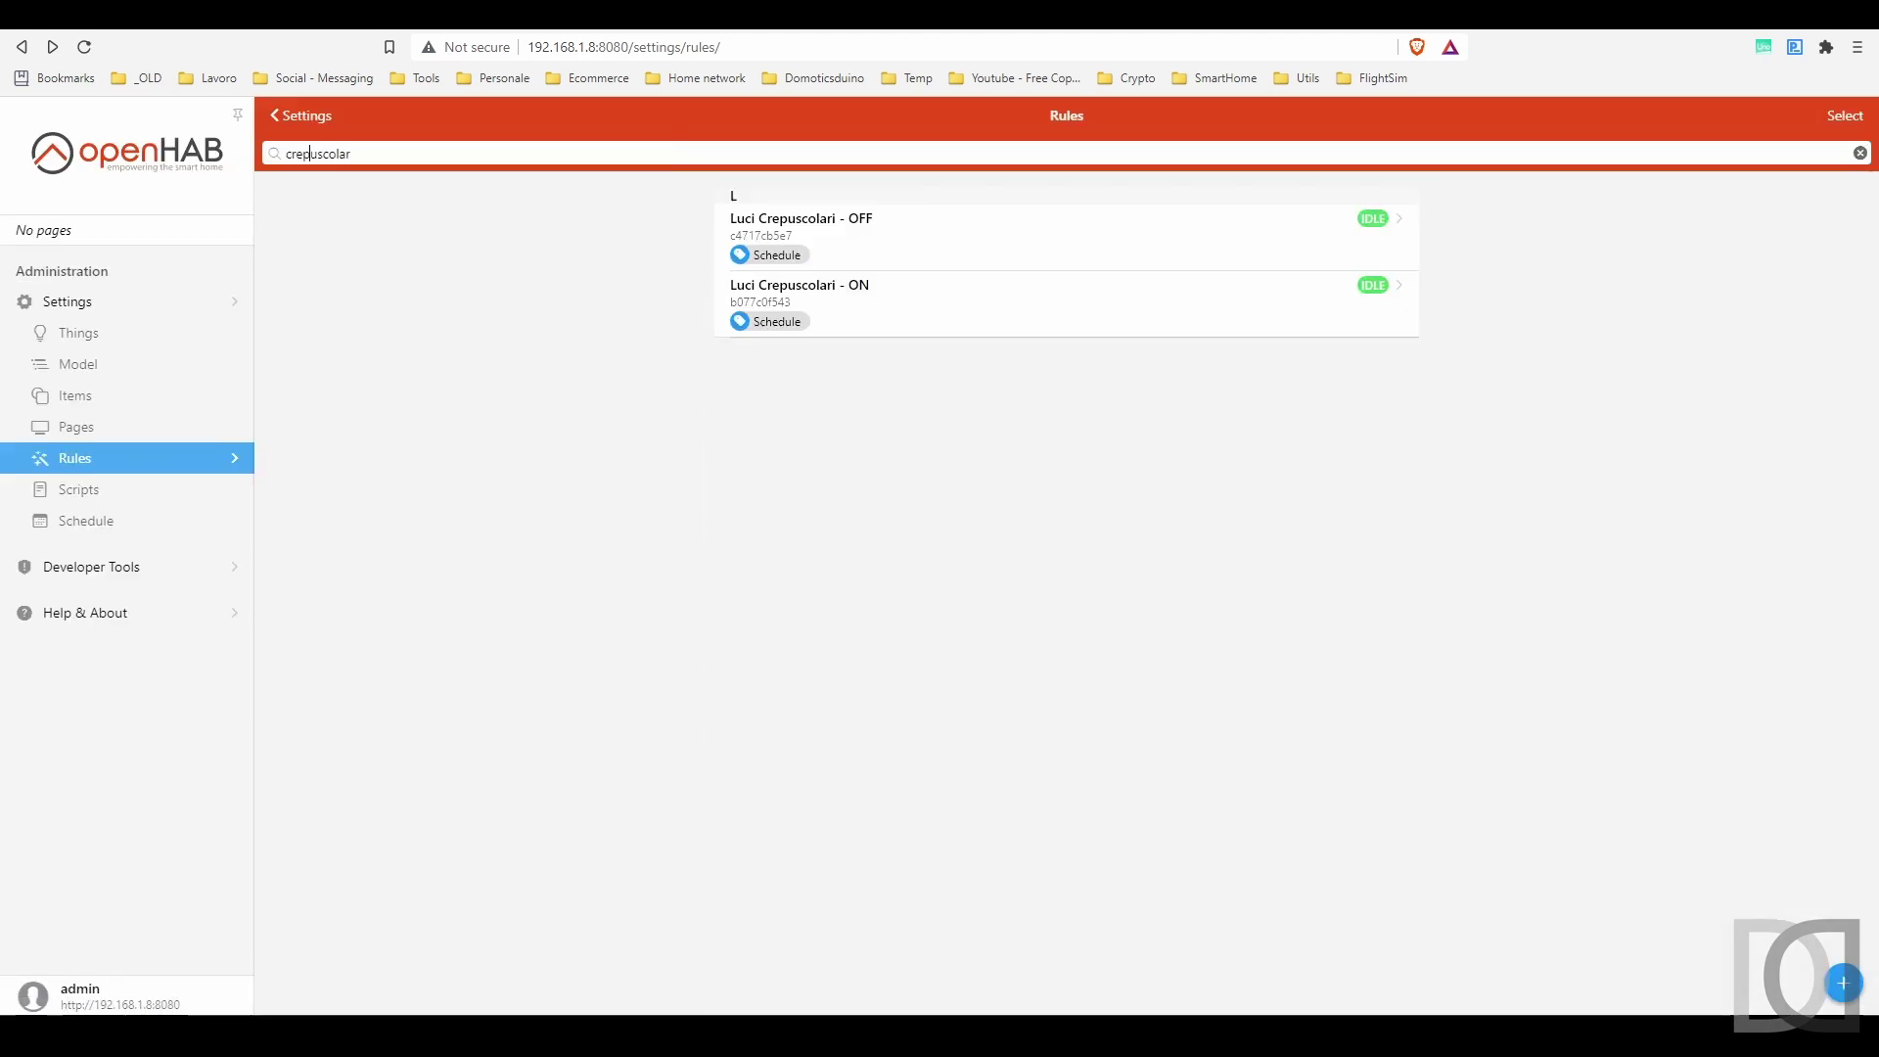
pyautogui.click(936, 313)
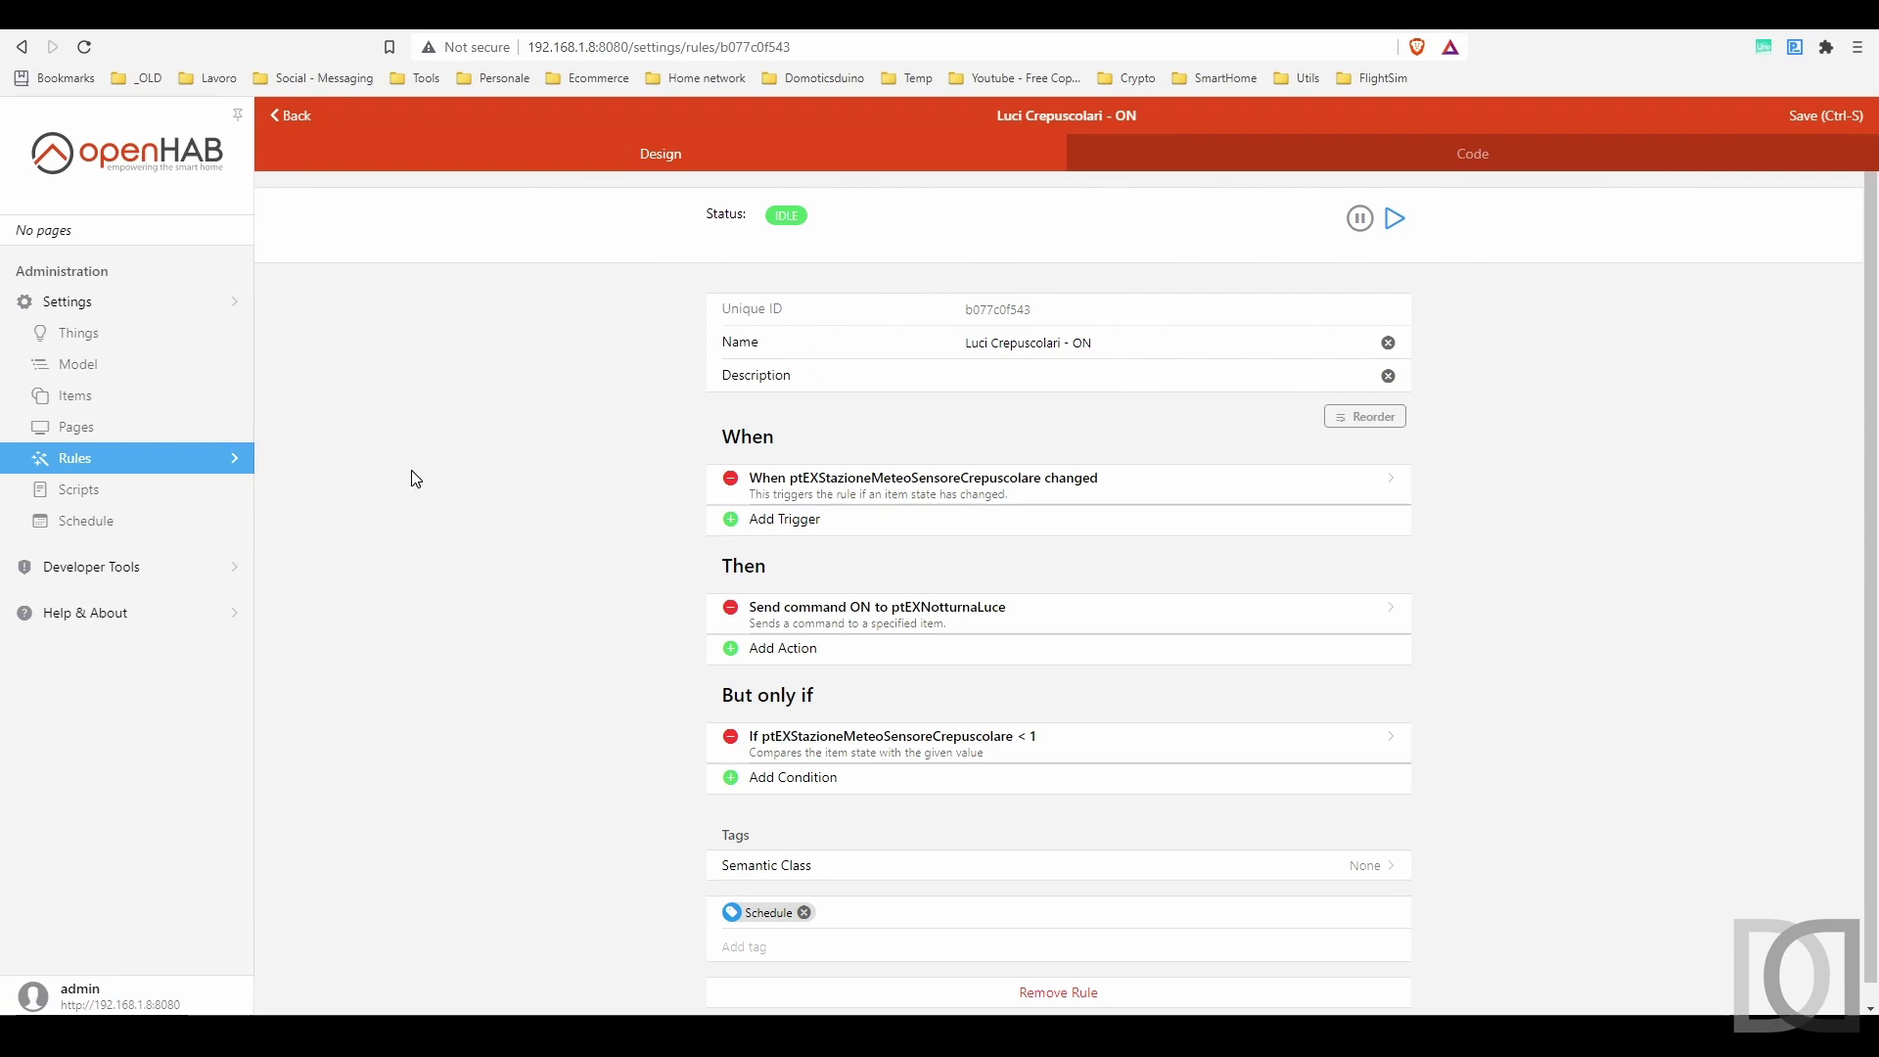
# - Add an action playing the Crespucolare_on audio file on the GoogleHomeCucinaPT sink at volume 60, and save the rule
pyautogui.click(811, 651)
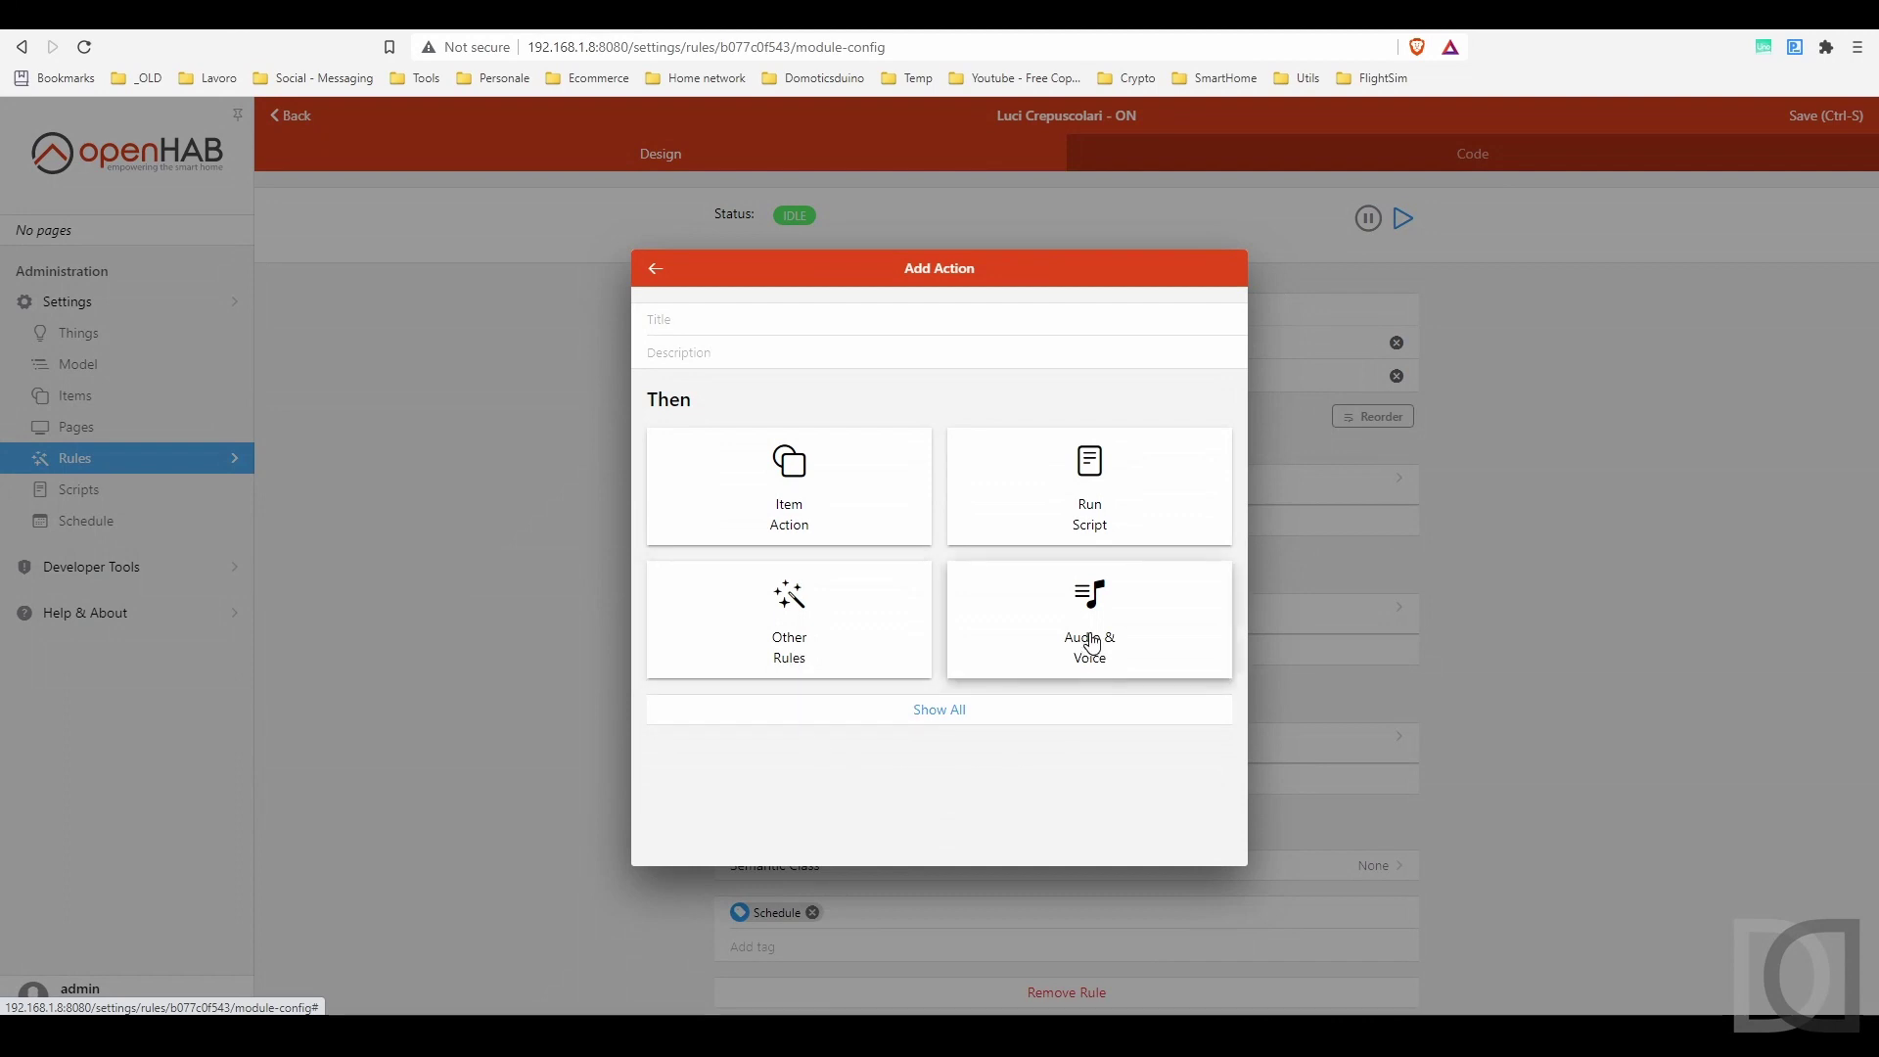
pyautogui.click(1094, 642)
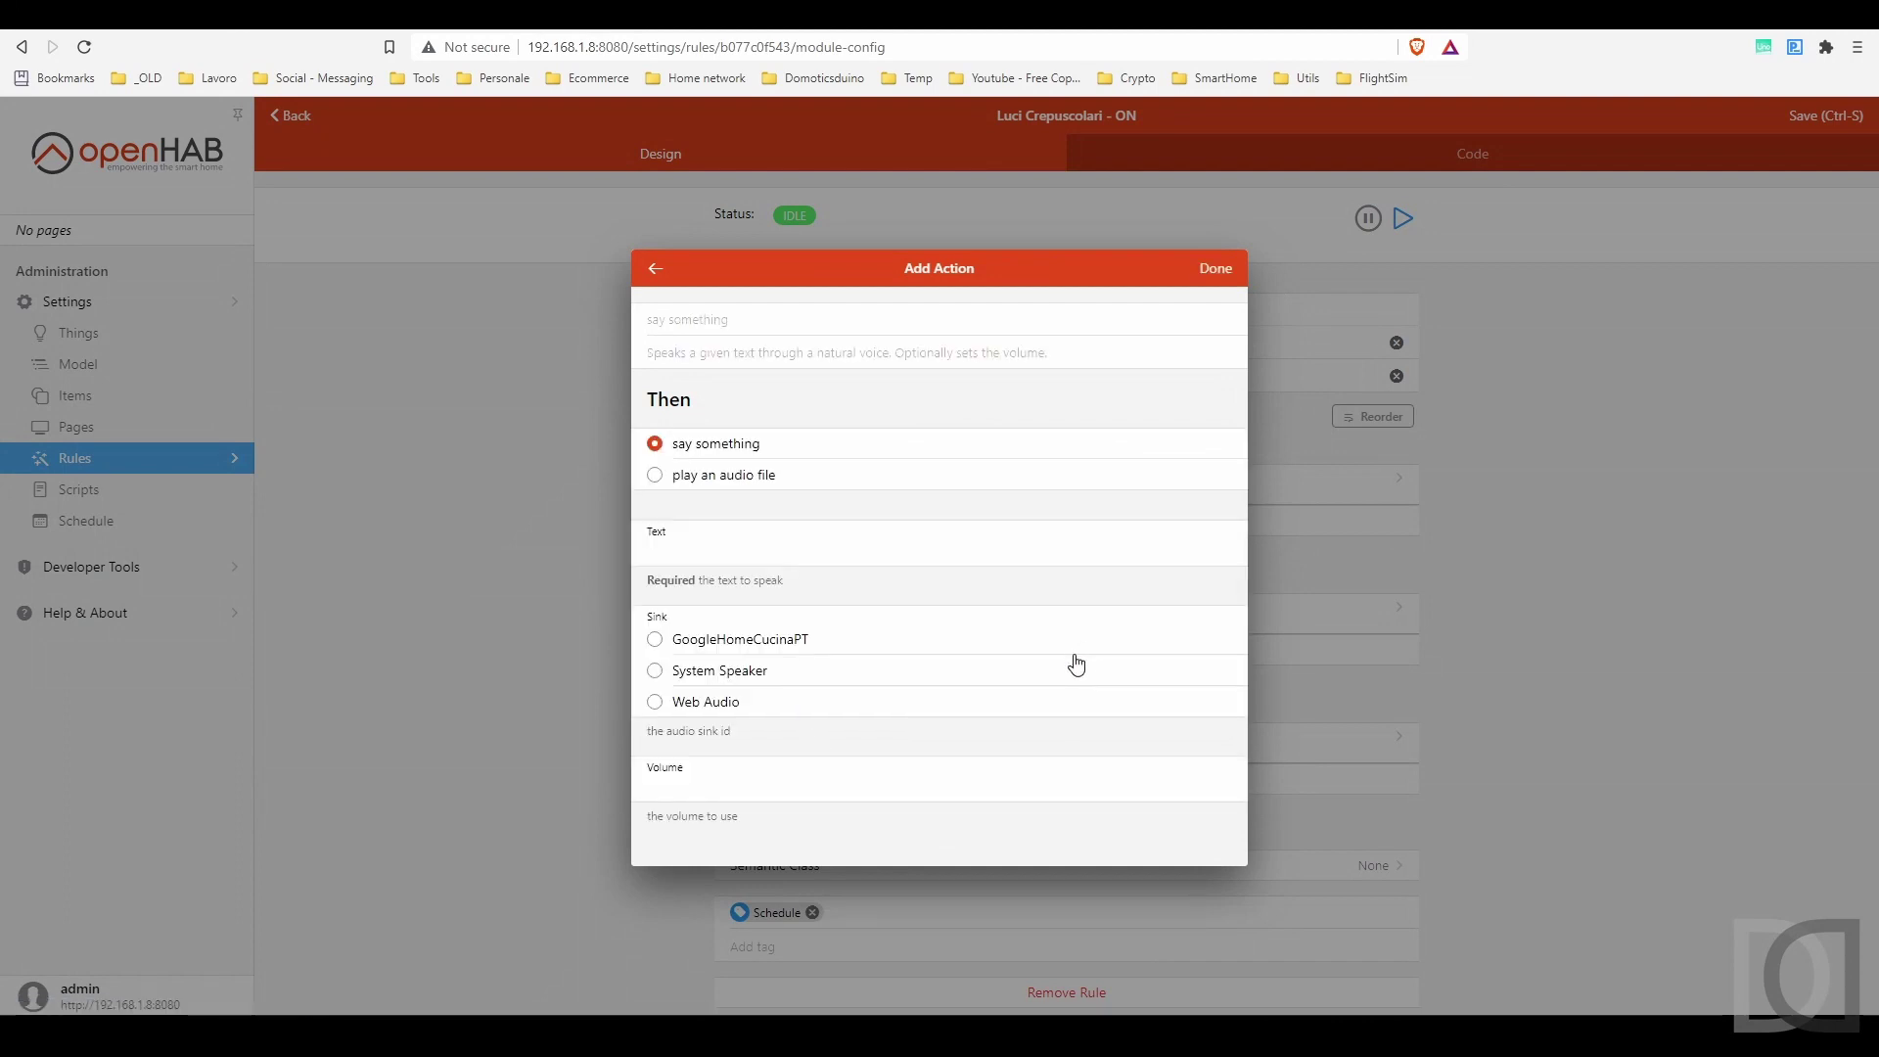
pyautogui.click(724, 475)
pyautogui.click(780, 564)
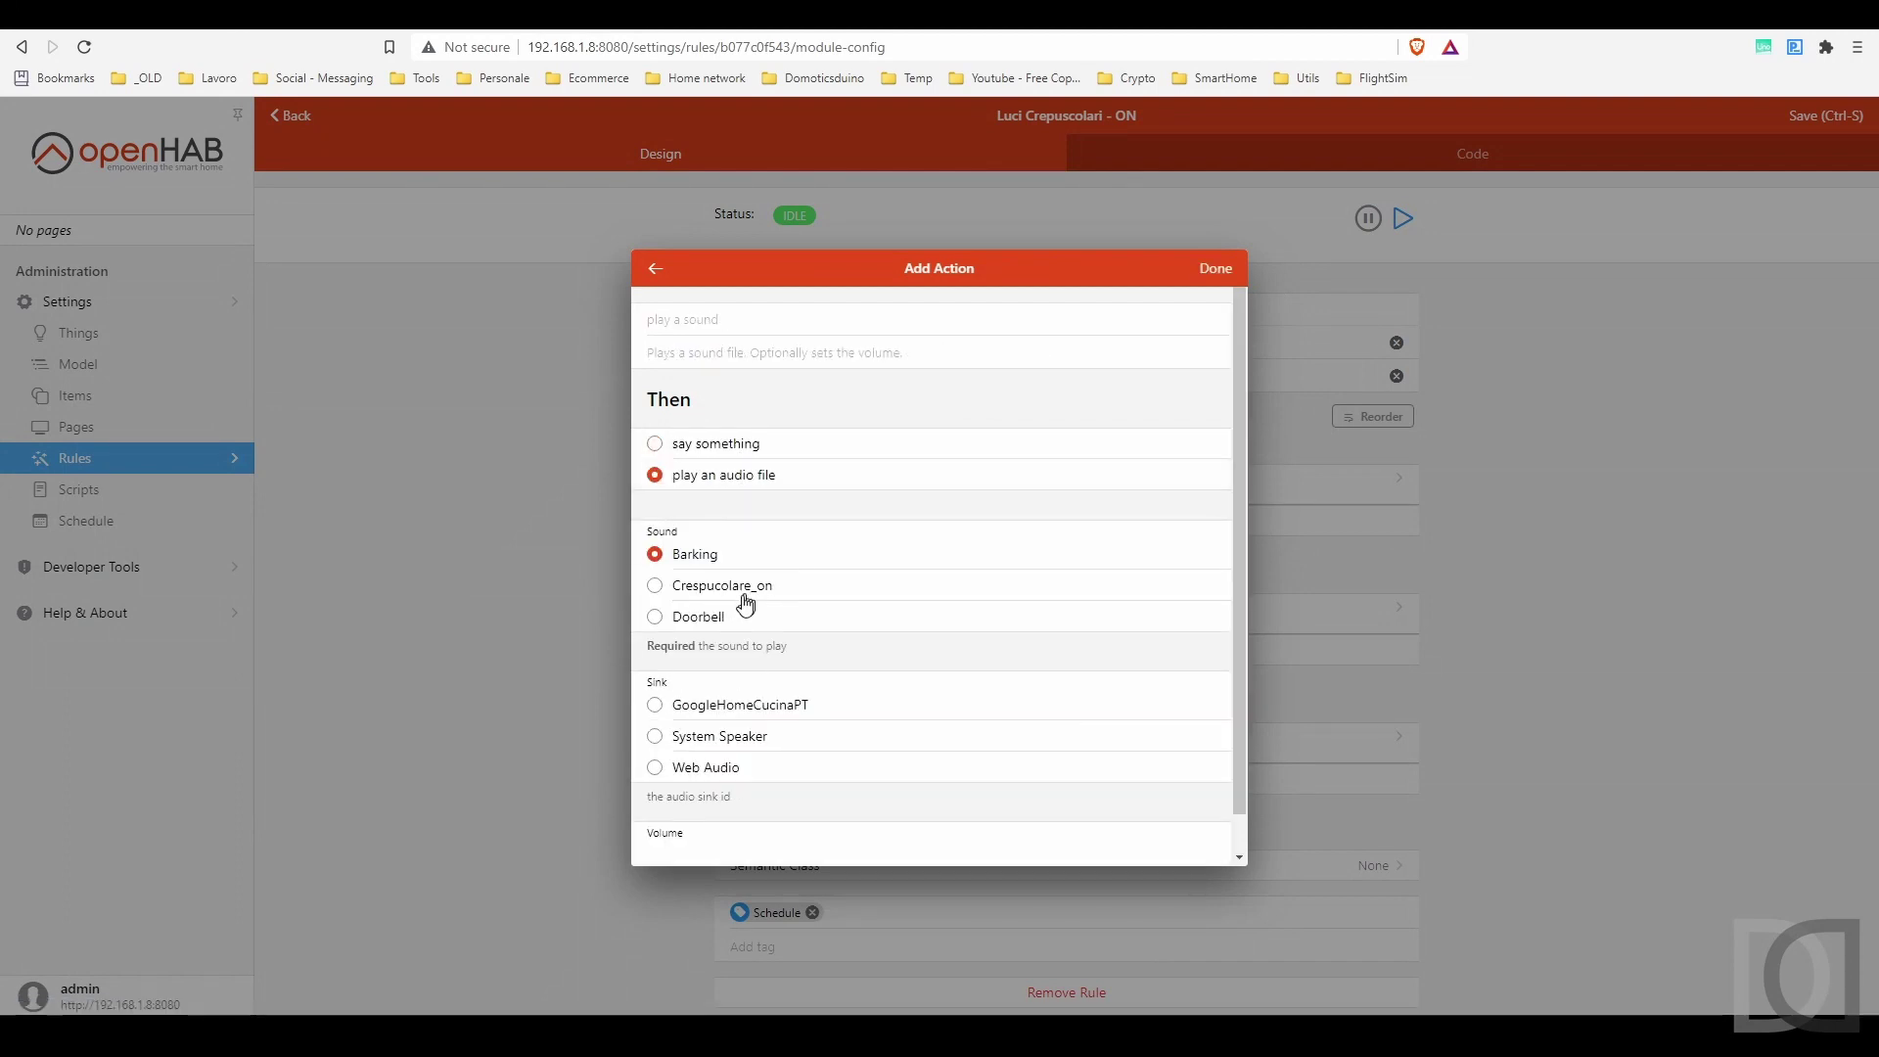
pyautogui.click(656, 587)
pyautogui.click(655, 705)
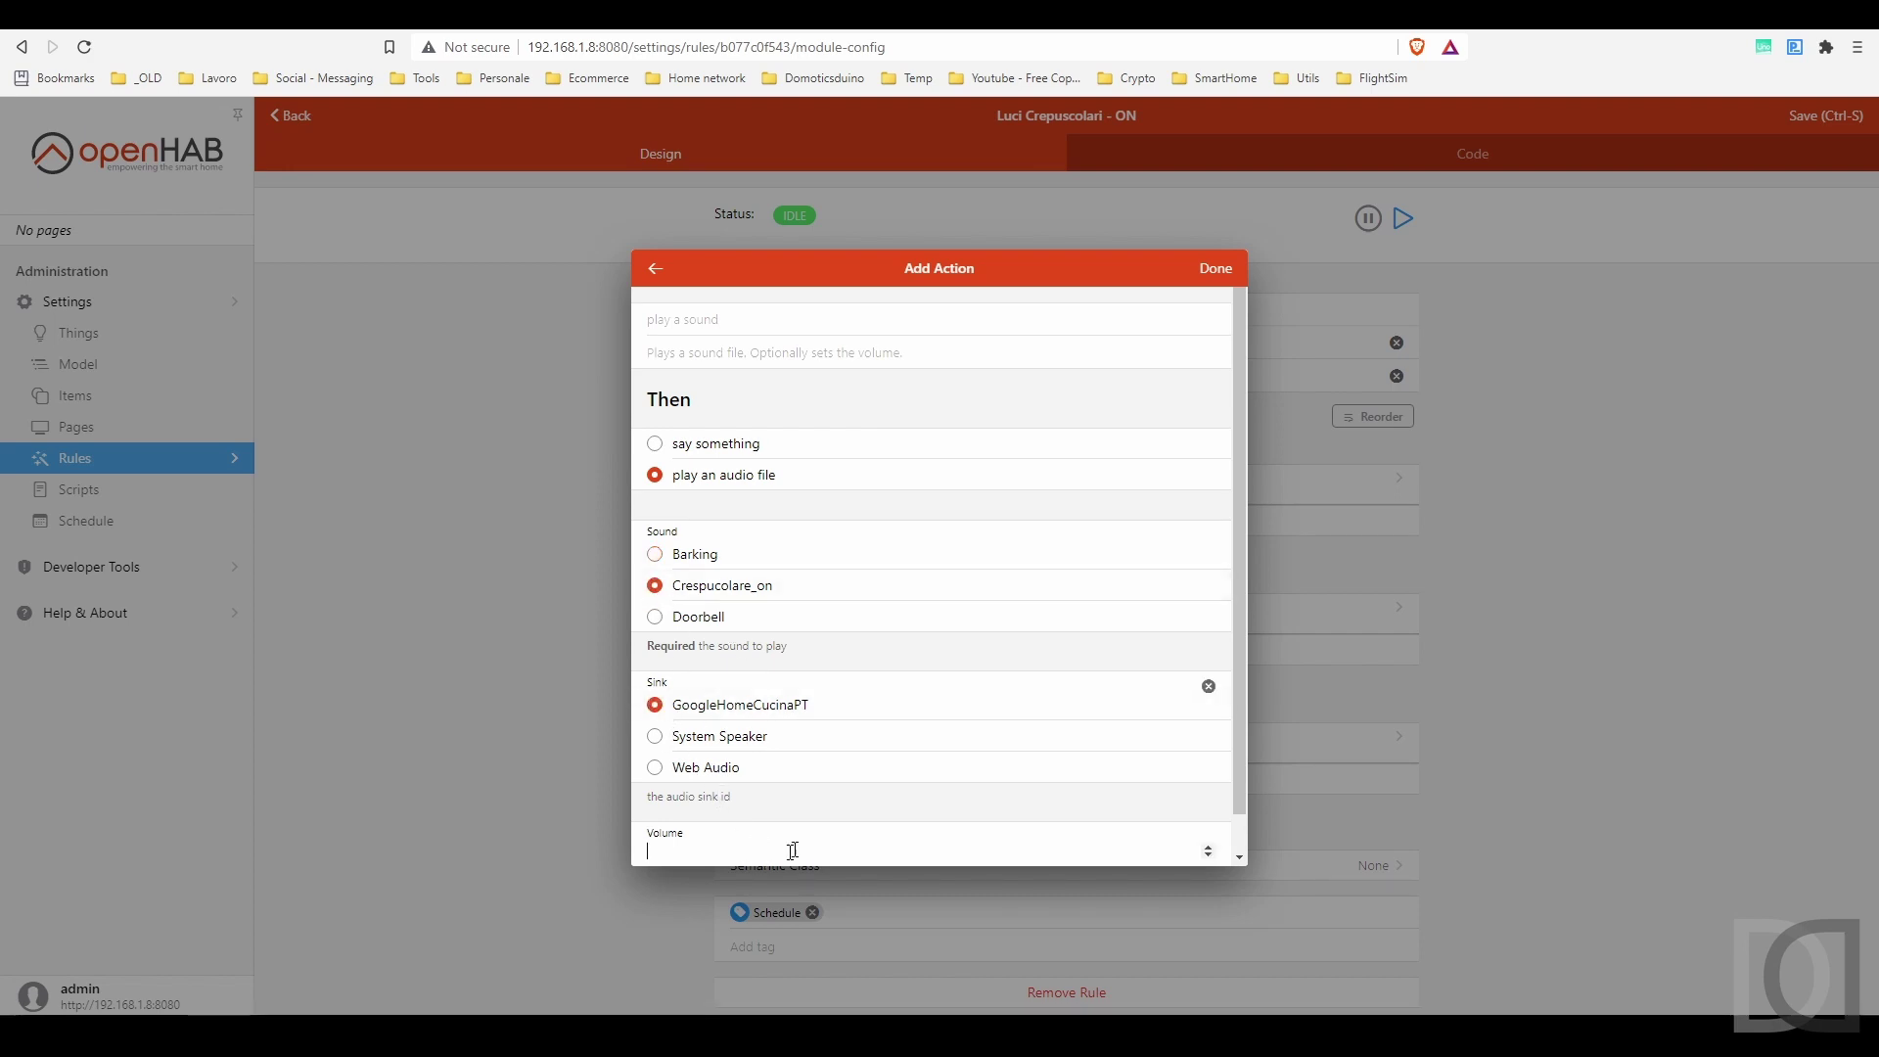
pyautogui.scroll(-1, 792, 843)
pyautogui.click(647, 810)
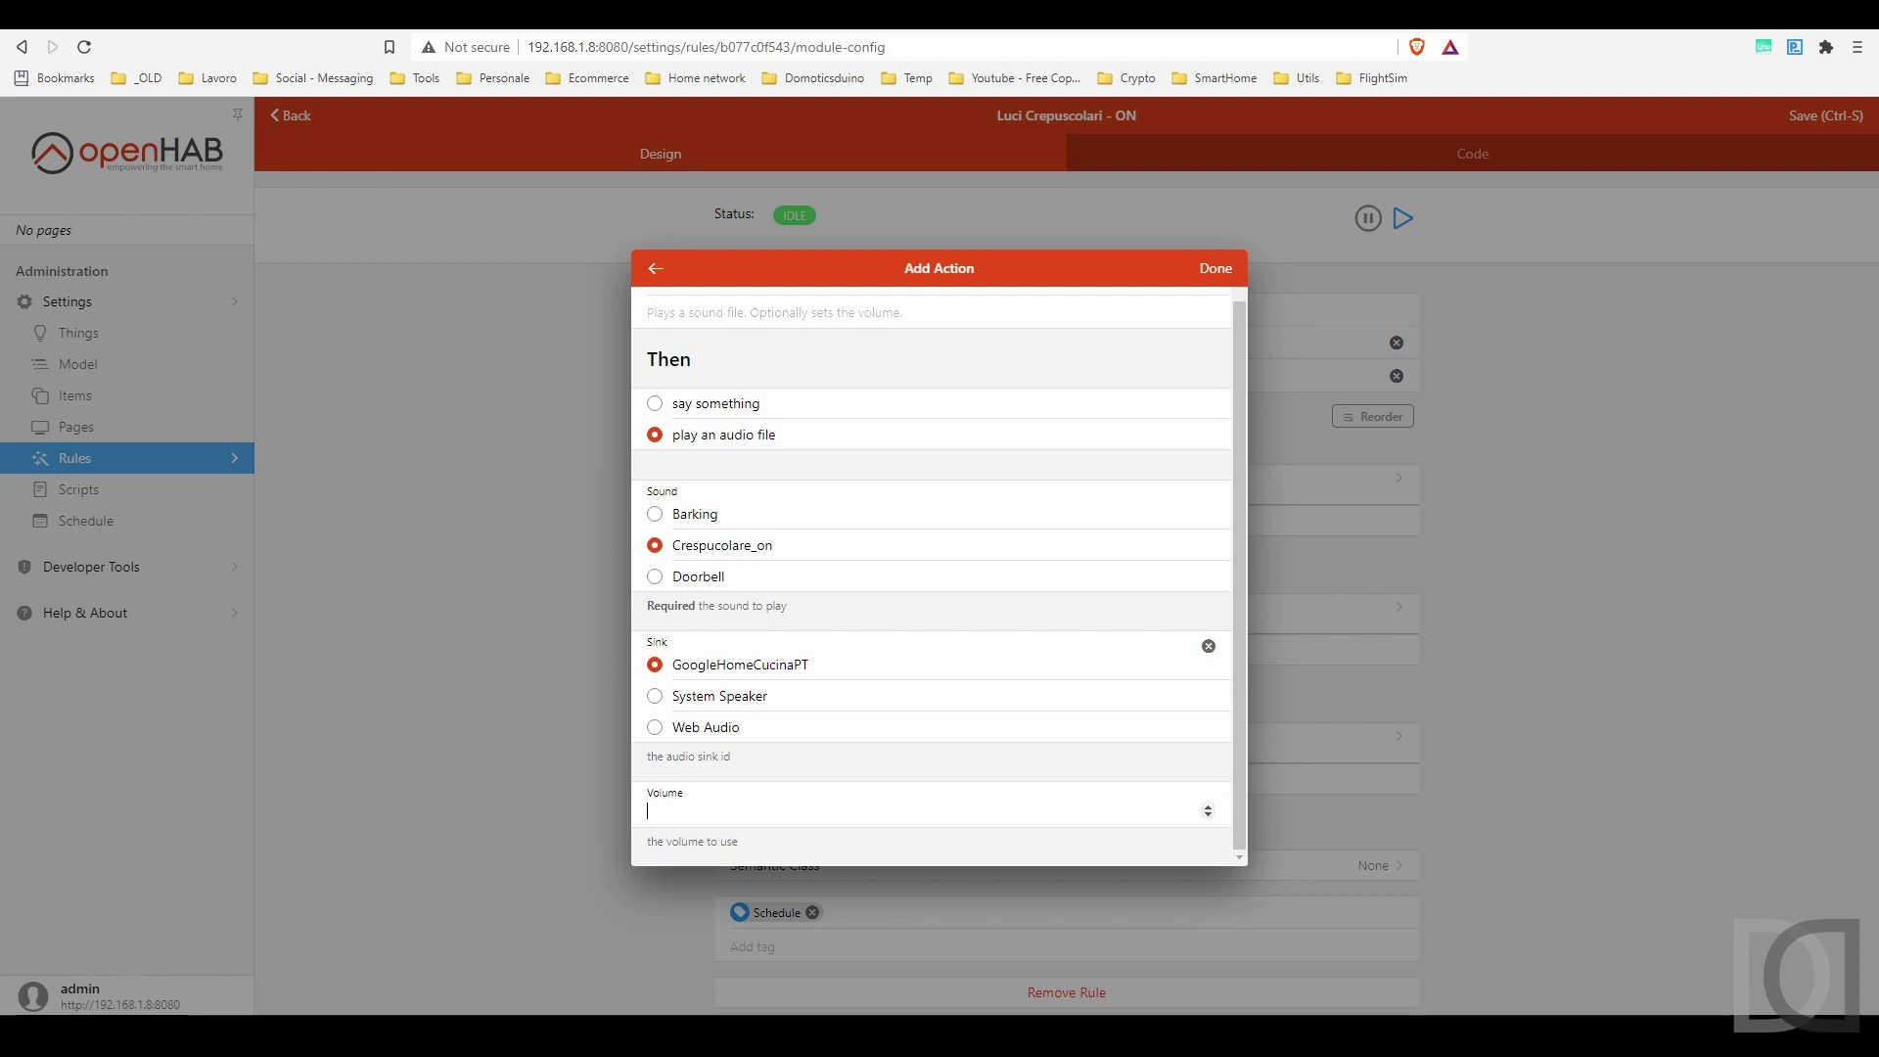
pyautogui.write('60')
pyautogui.click(1211, 269)
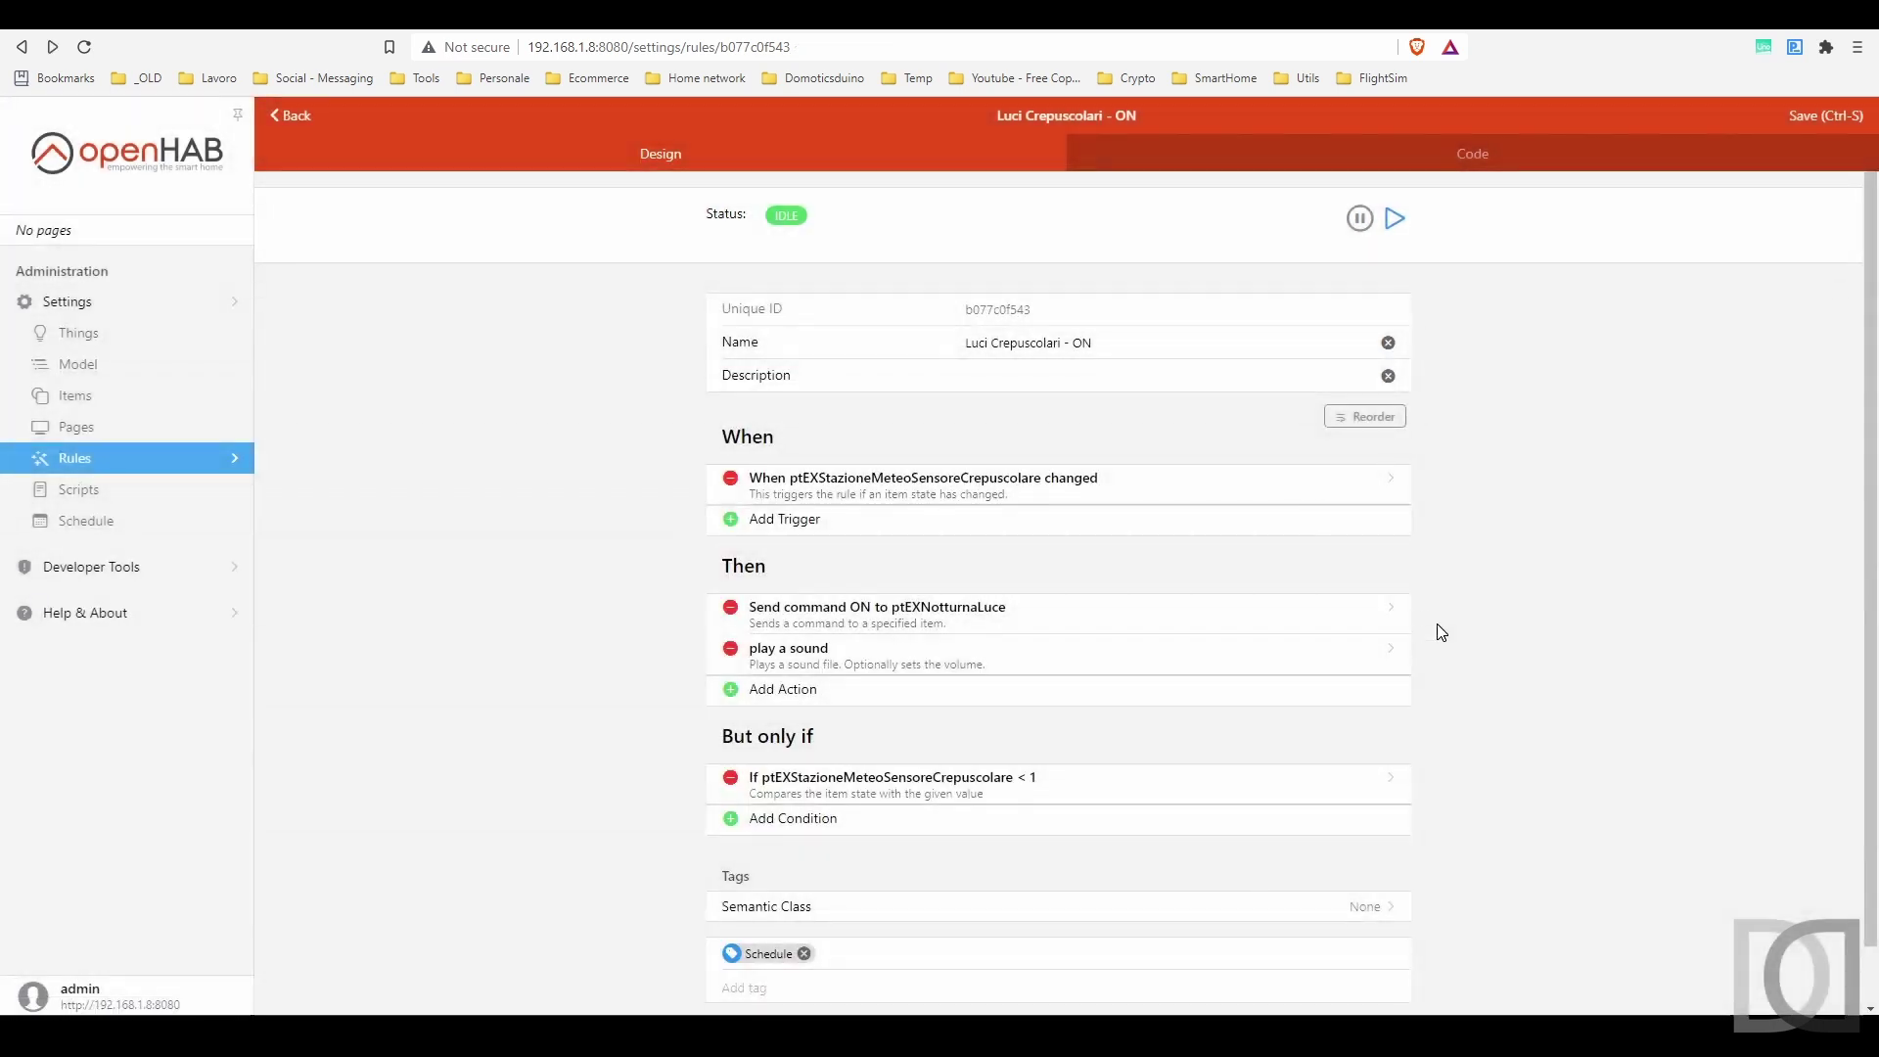
pyautogui.click(1810, 118)
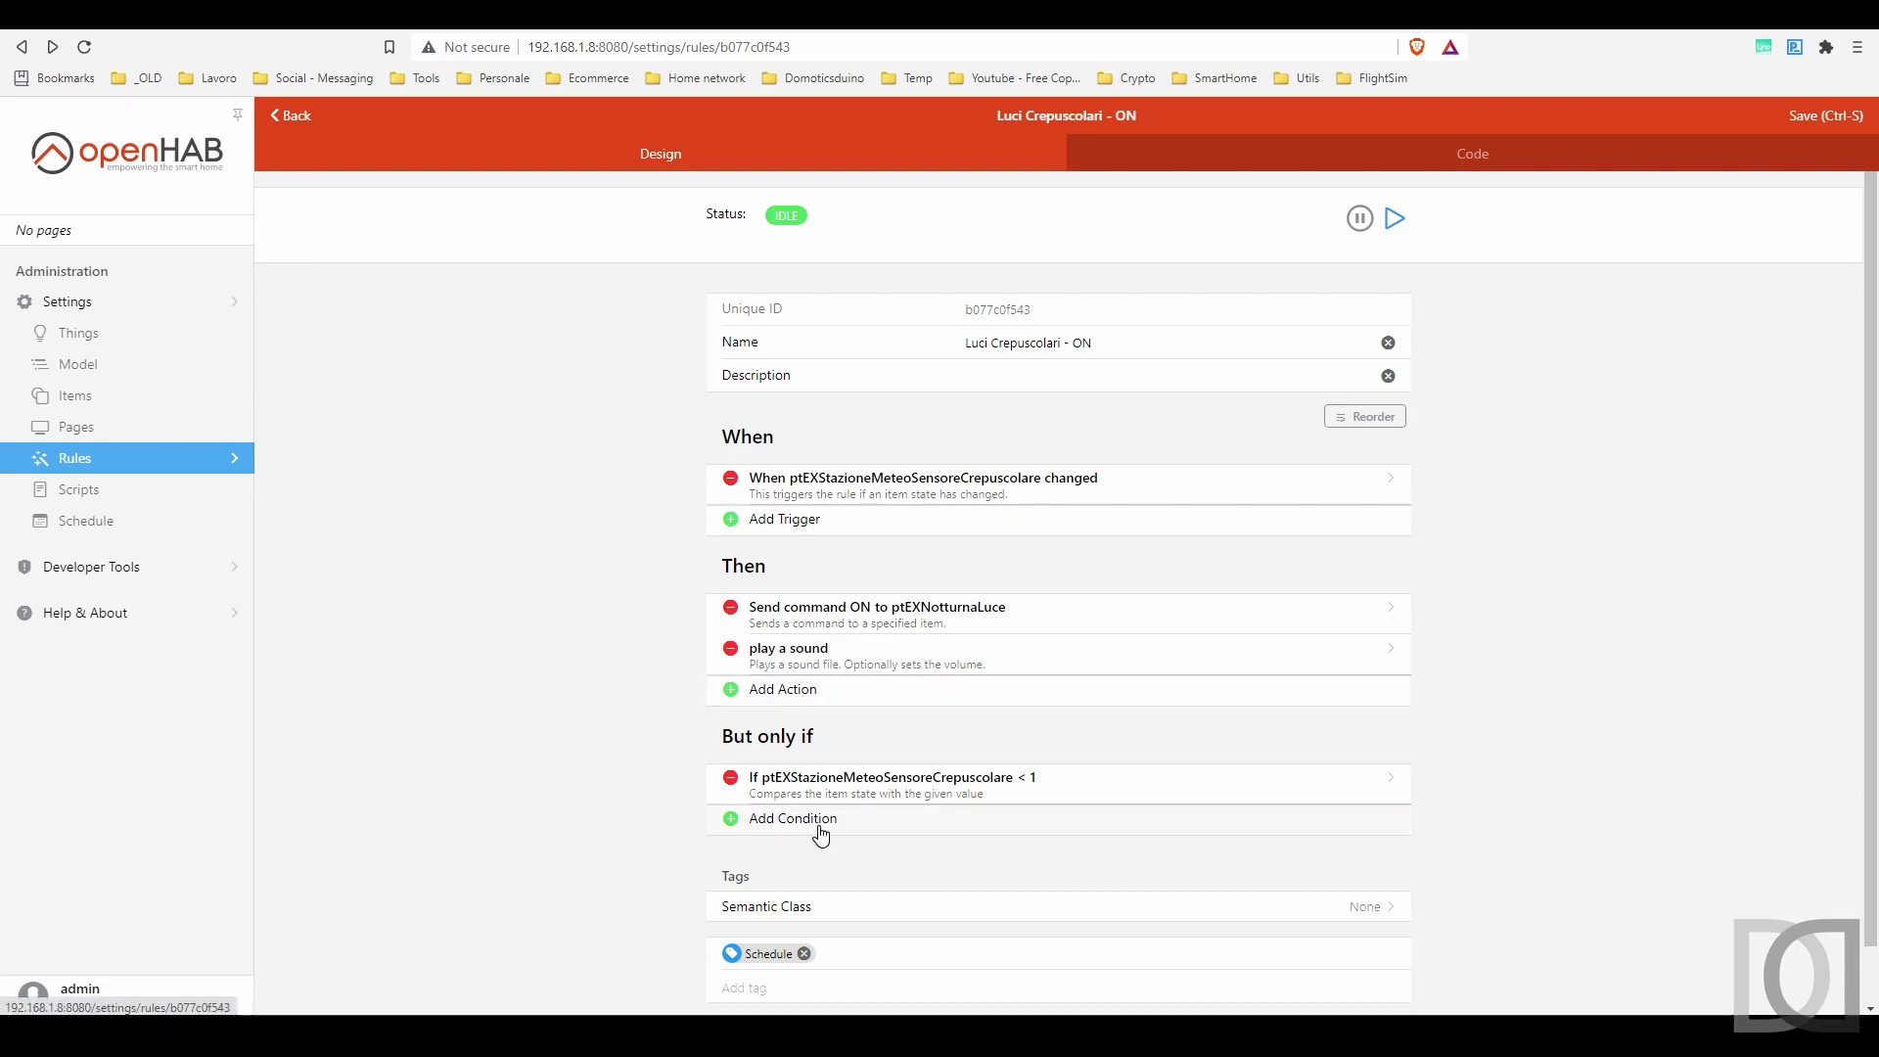
# - Start a new item condition for the rule and pick the Luce Notturna EX switch under Giardino in the model
pyautogui.click(820, 828)
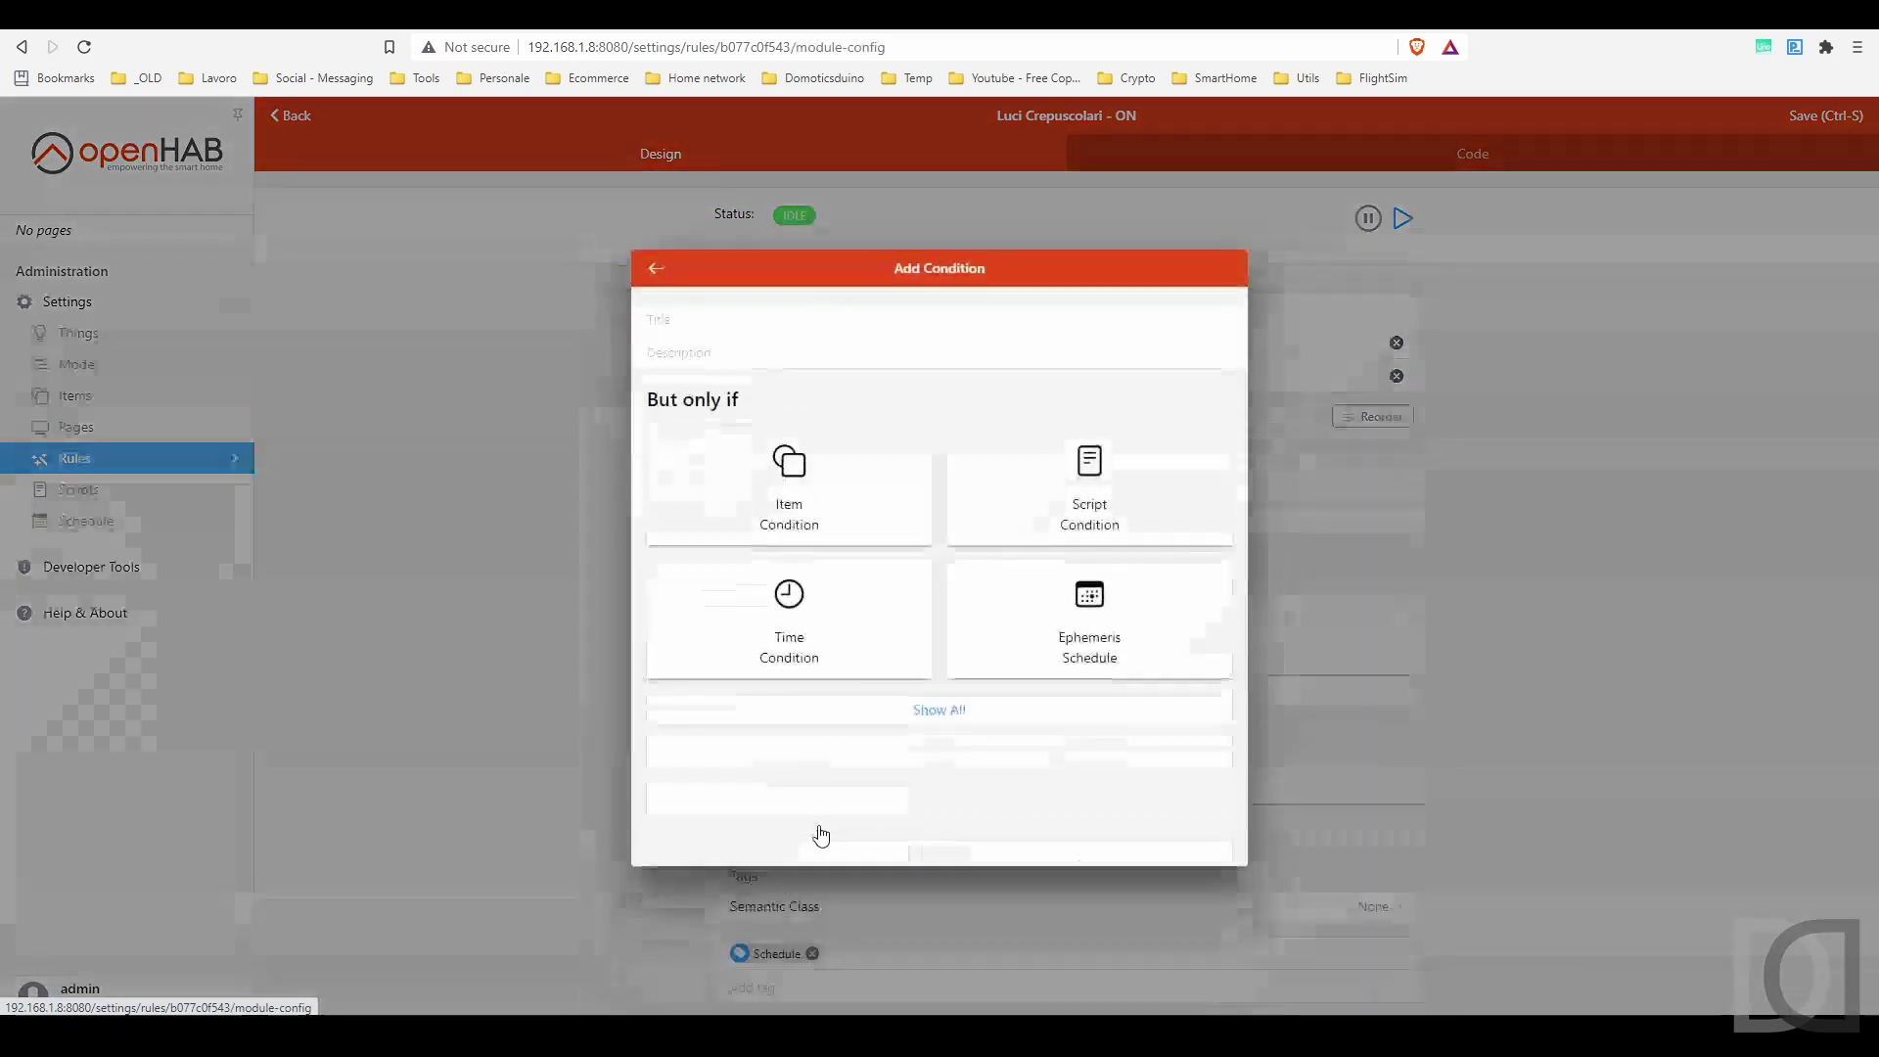
pyautogui.click(783, 477)
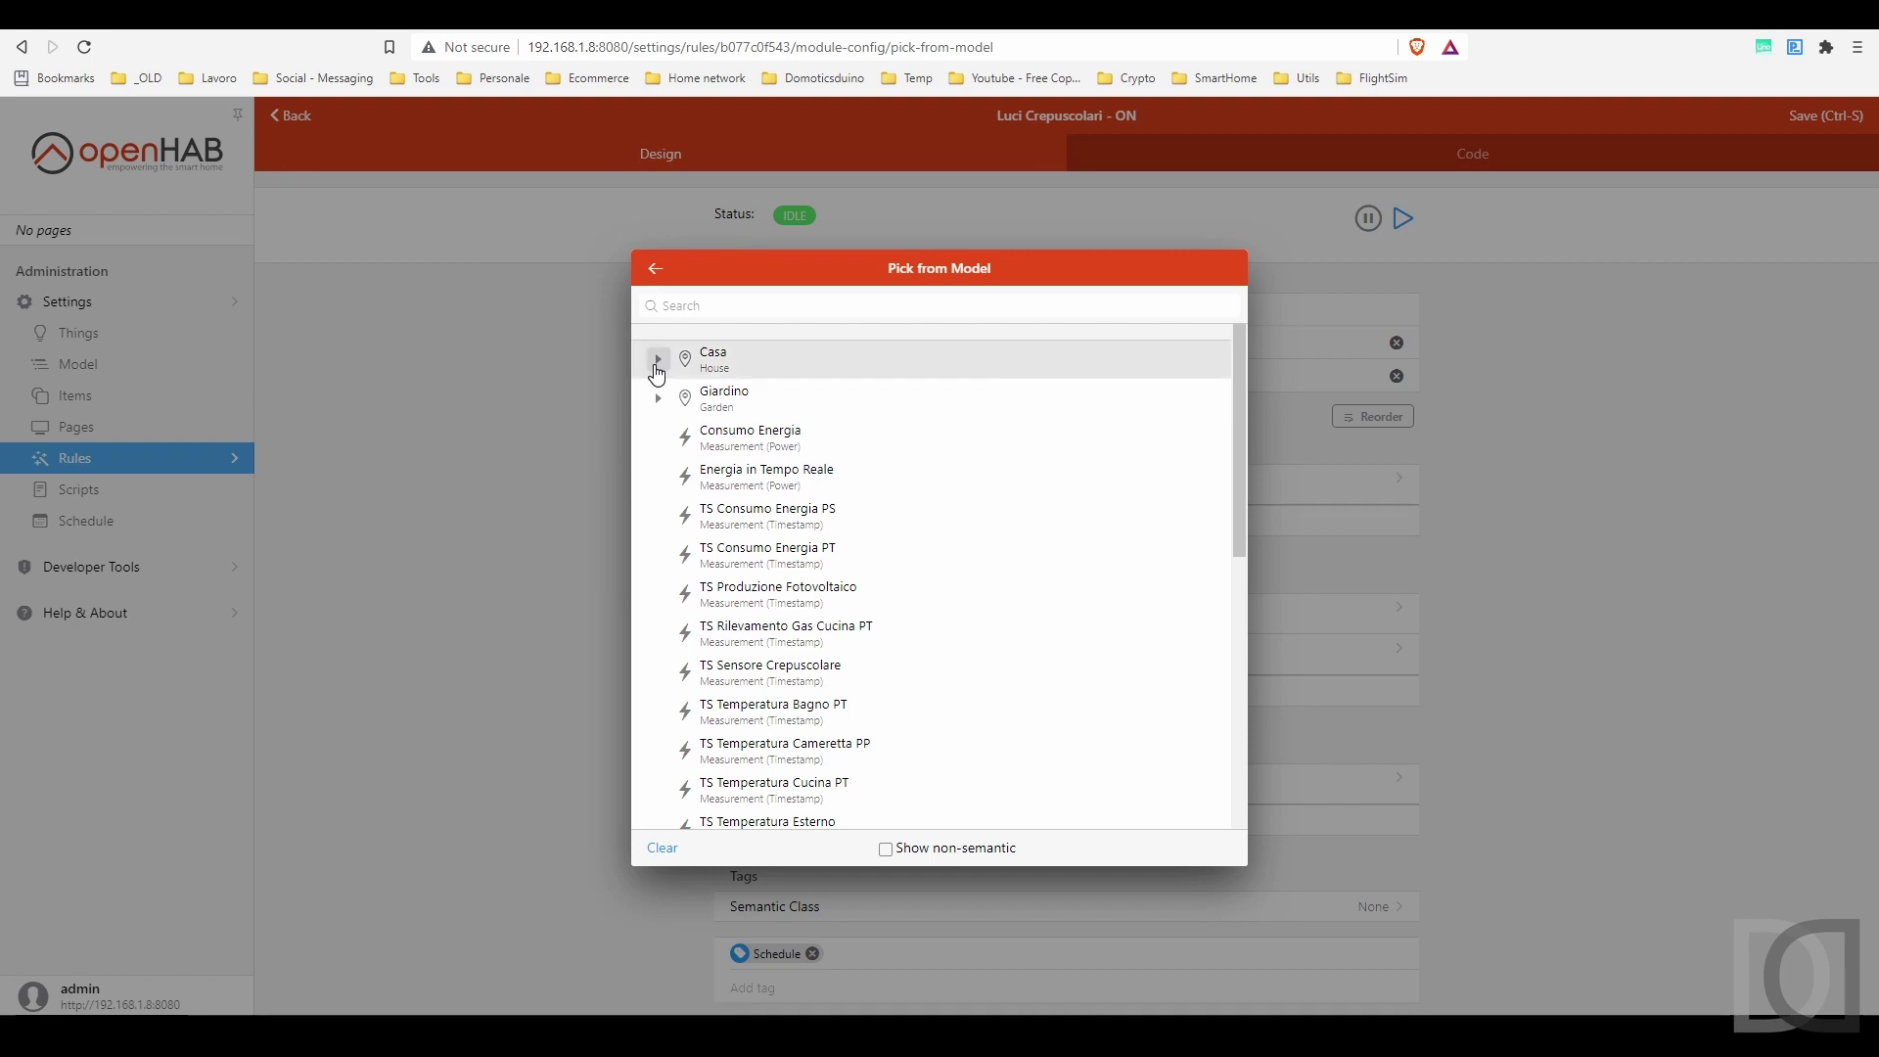
pyautogui.click(658, 359)
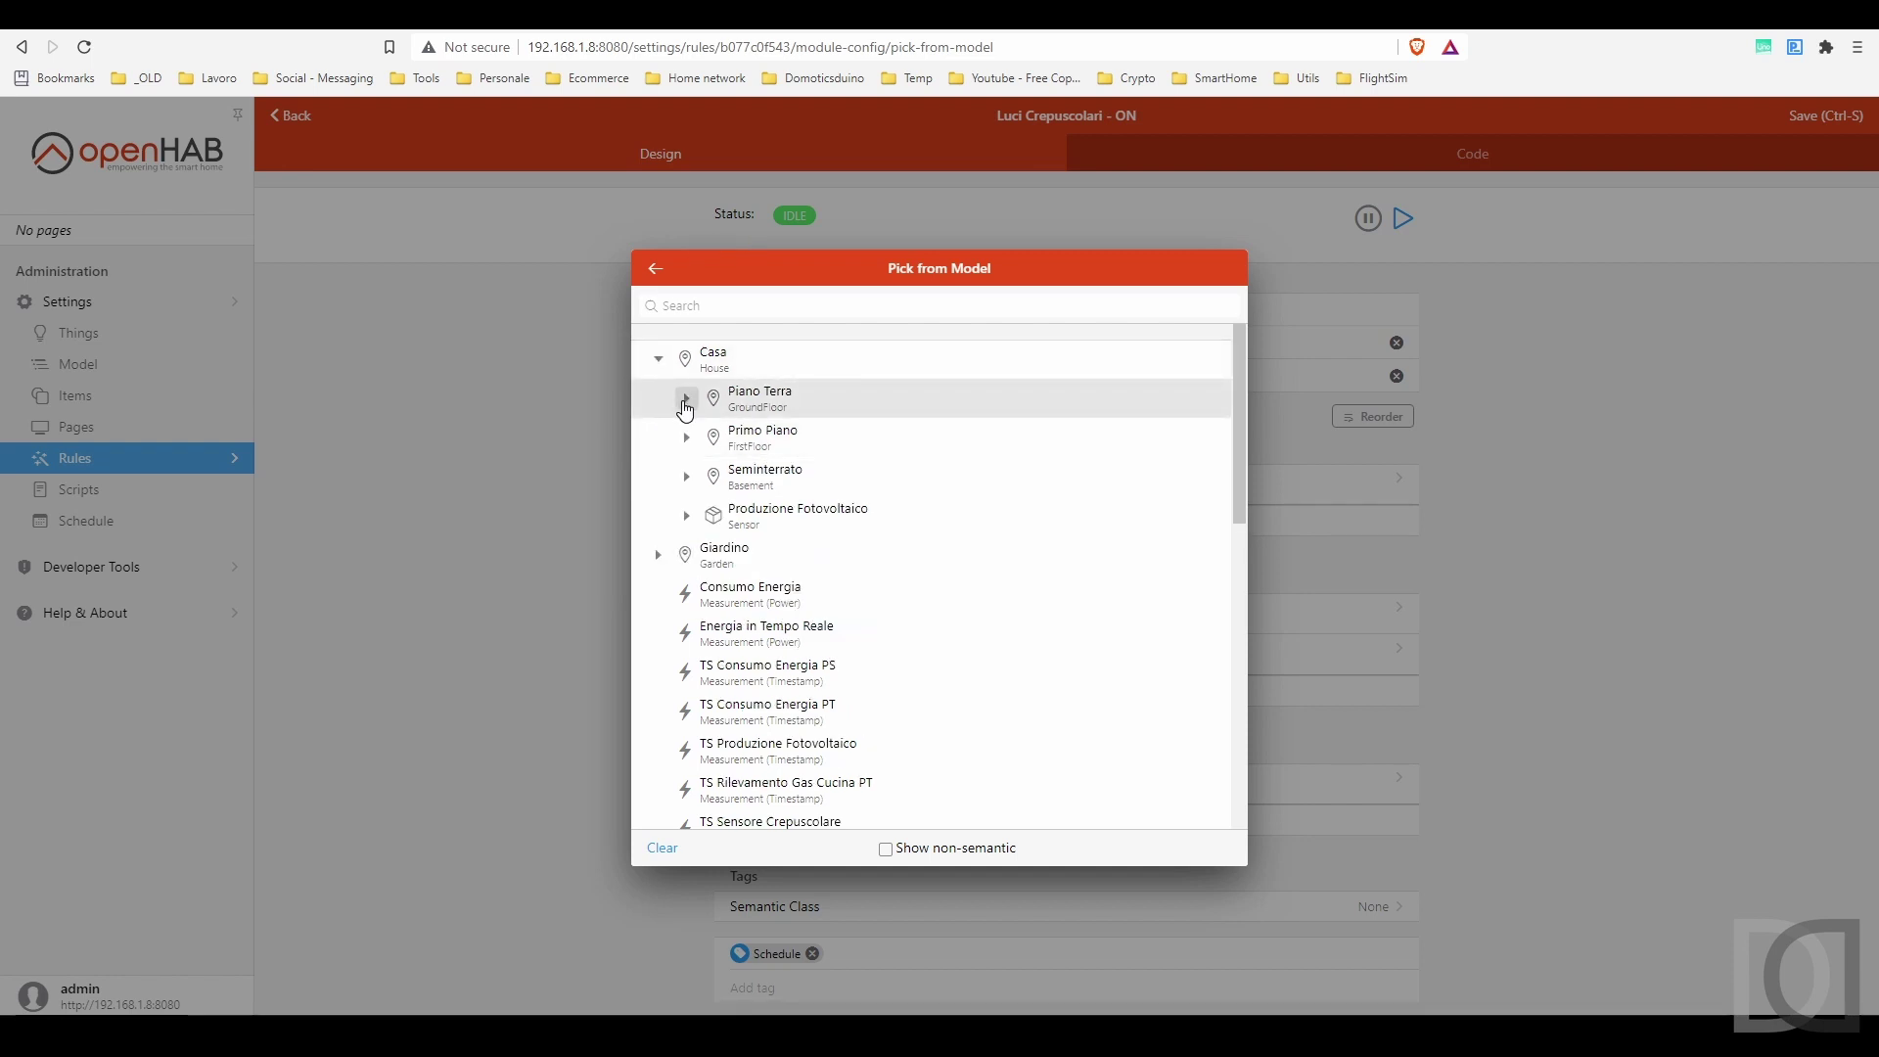
pyautogui.click(685, 399)
pyautogui.click(684, 401)
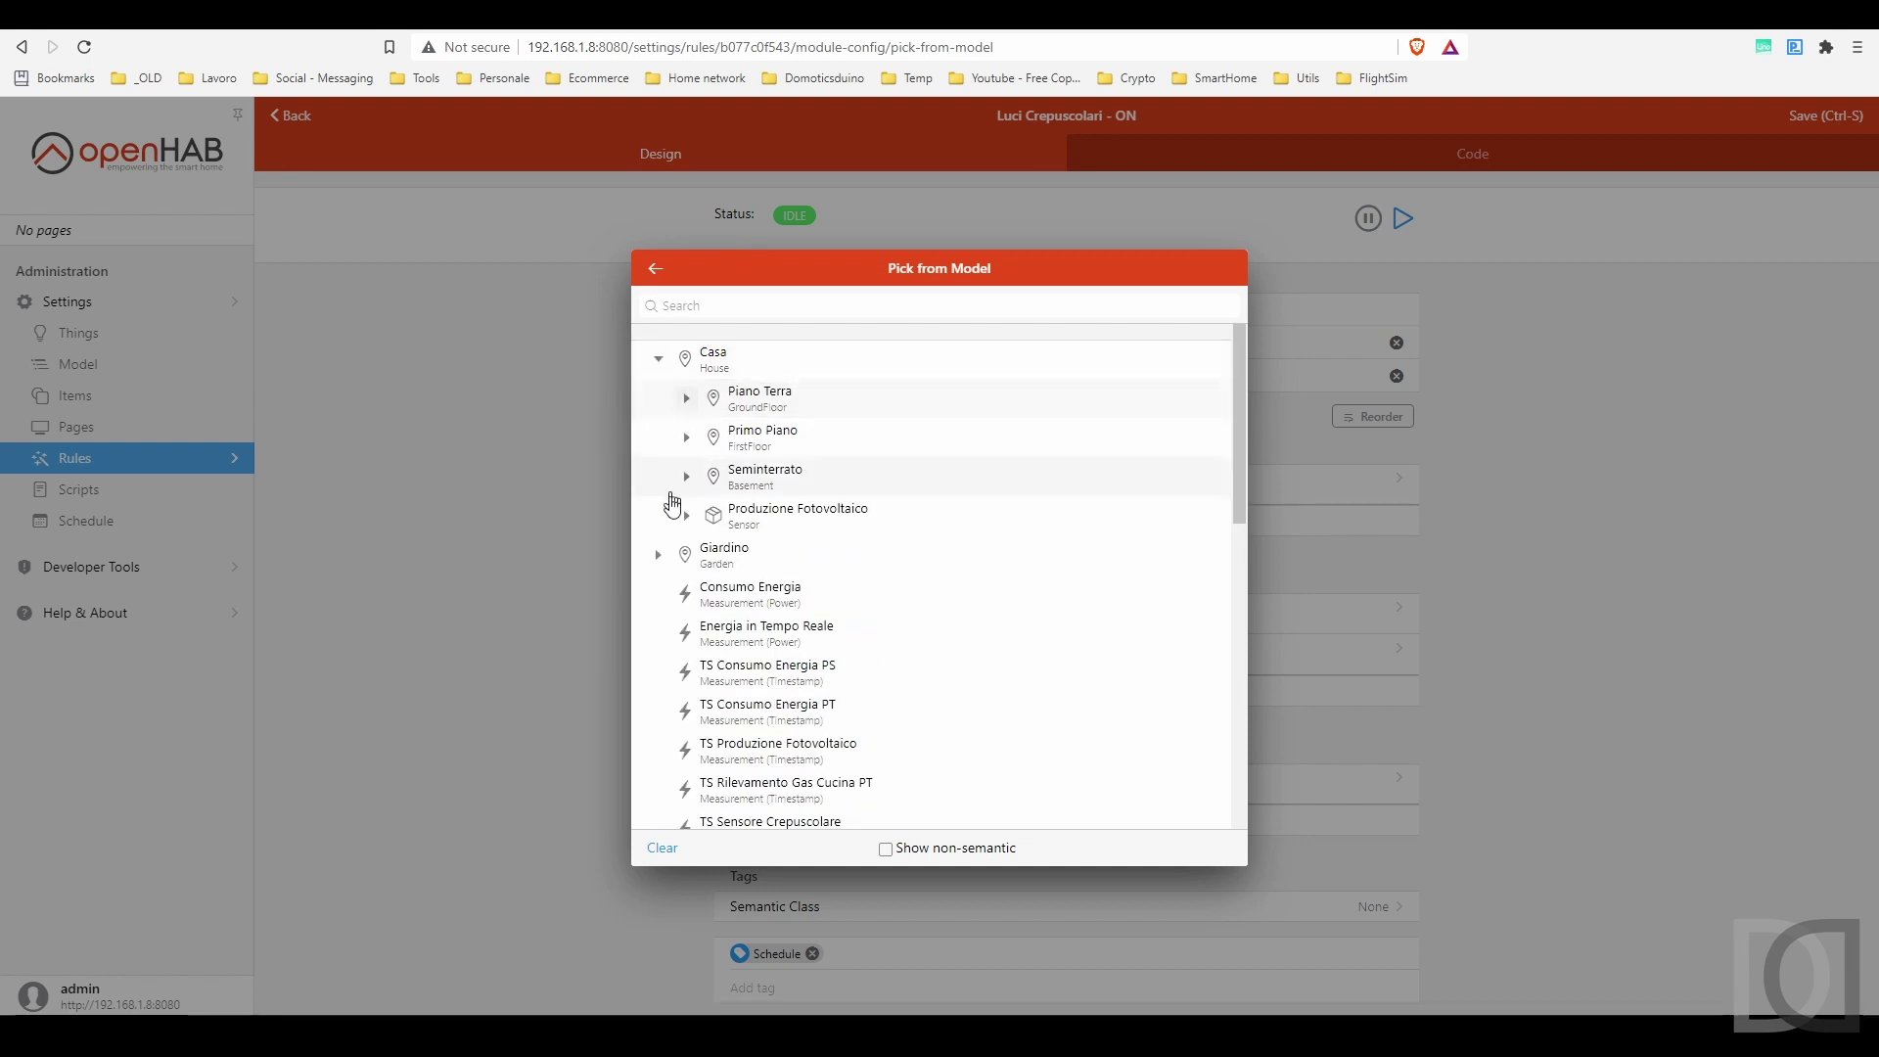
pyautogui.click(658, 555)
pyautogui.scroll(-1, 783, 609)
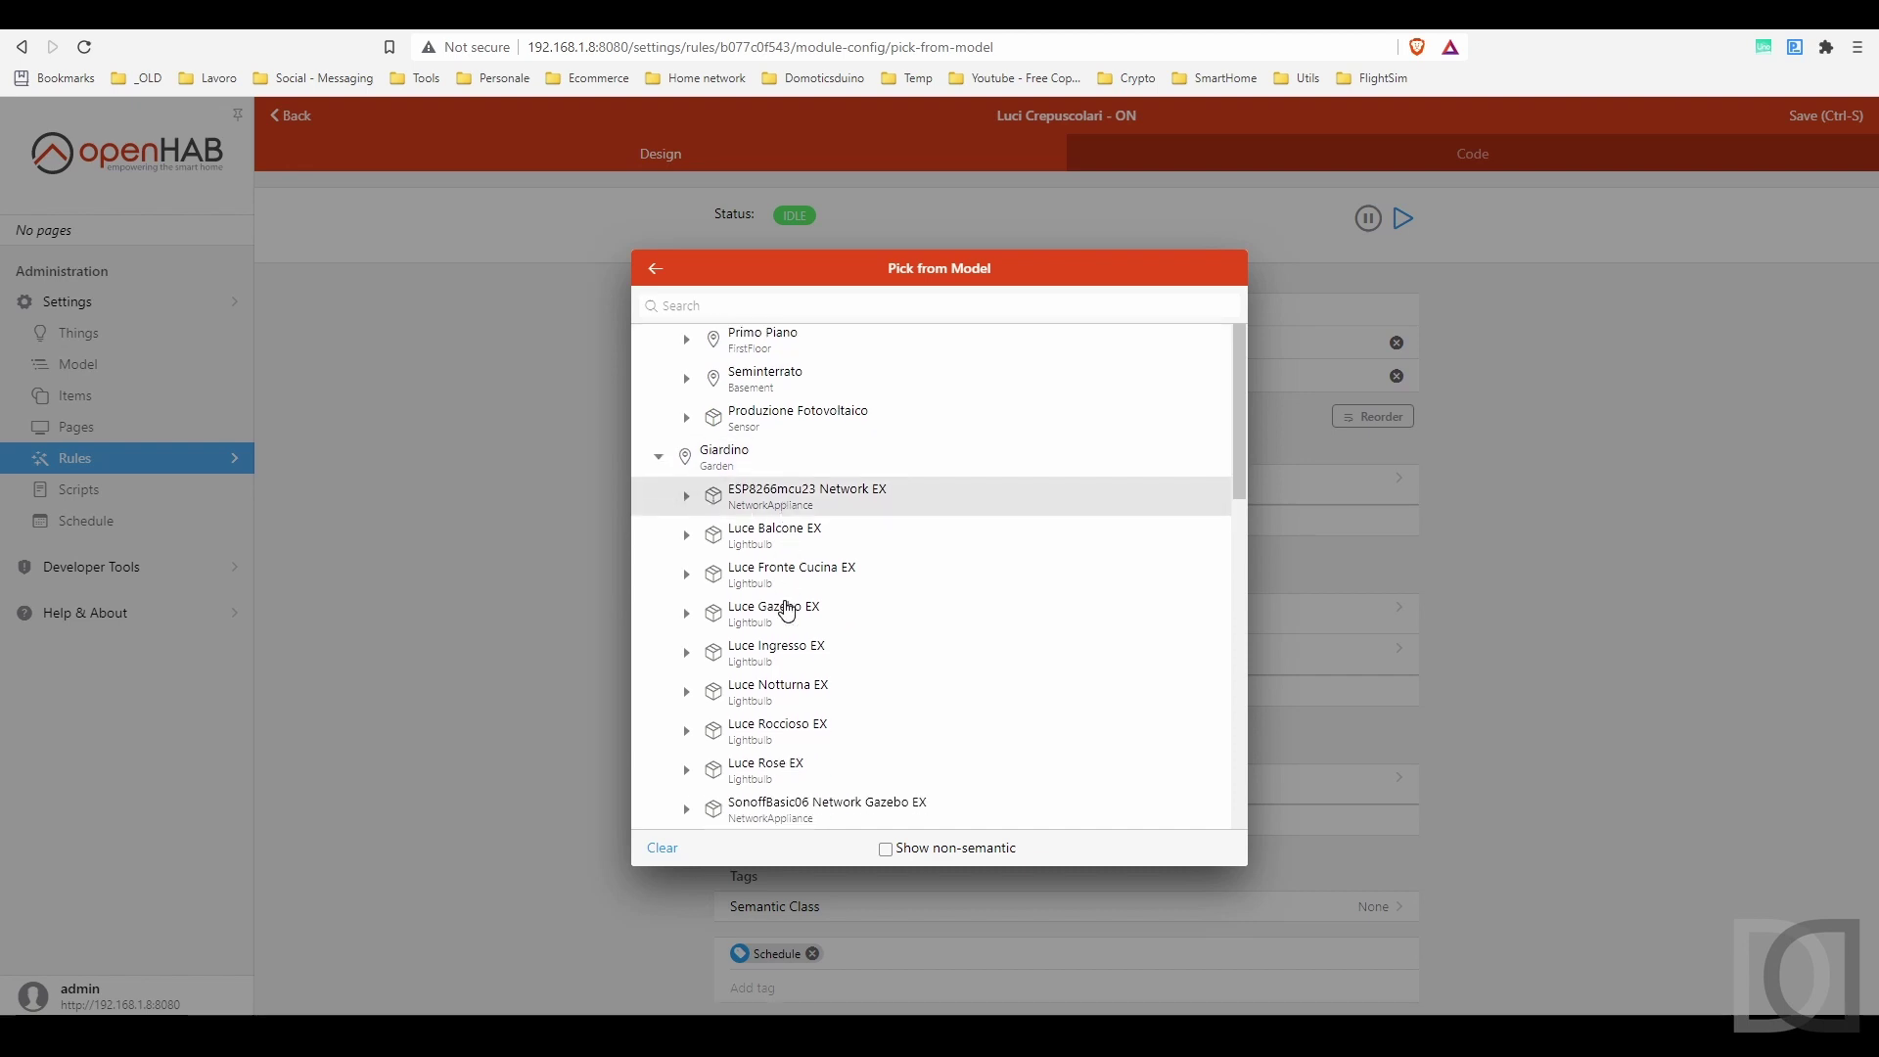
pyautogui.scroll(-1, 693, 629)
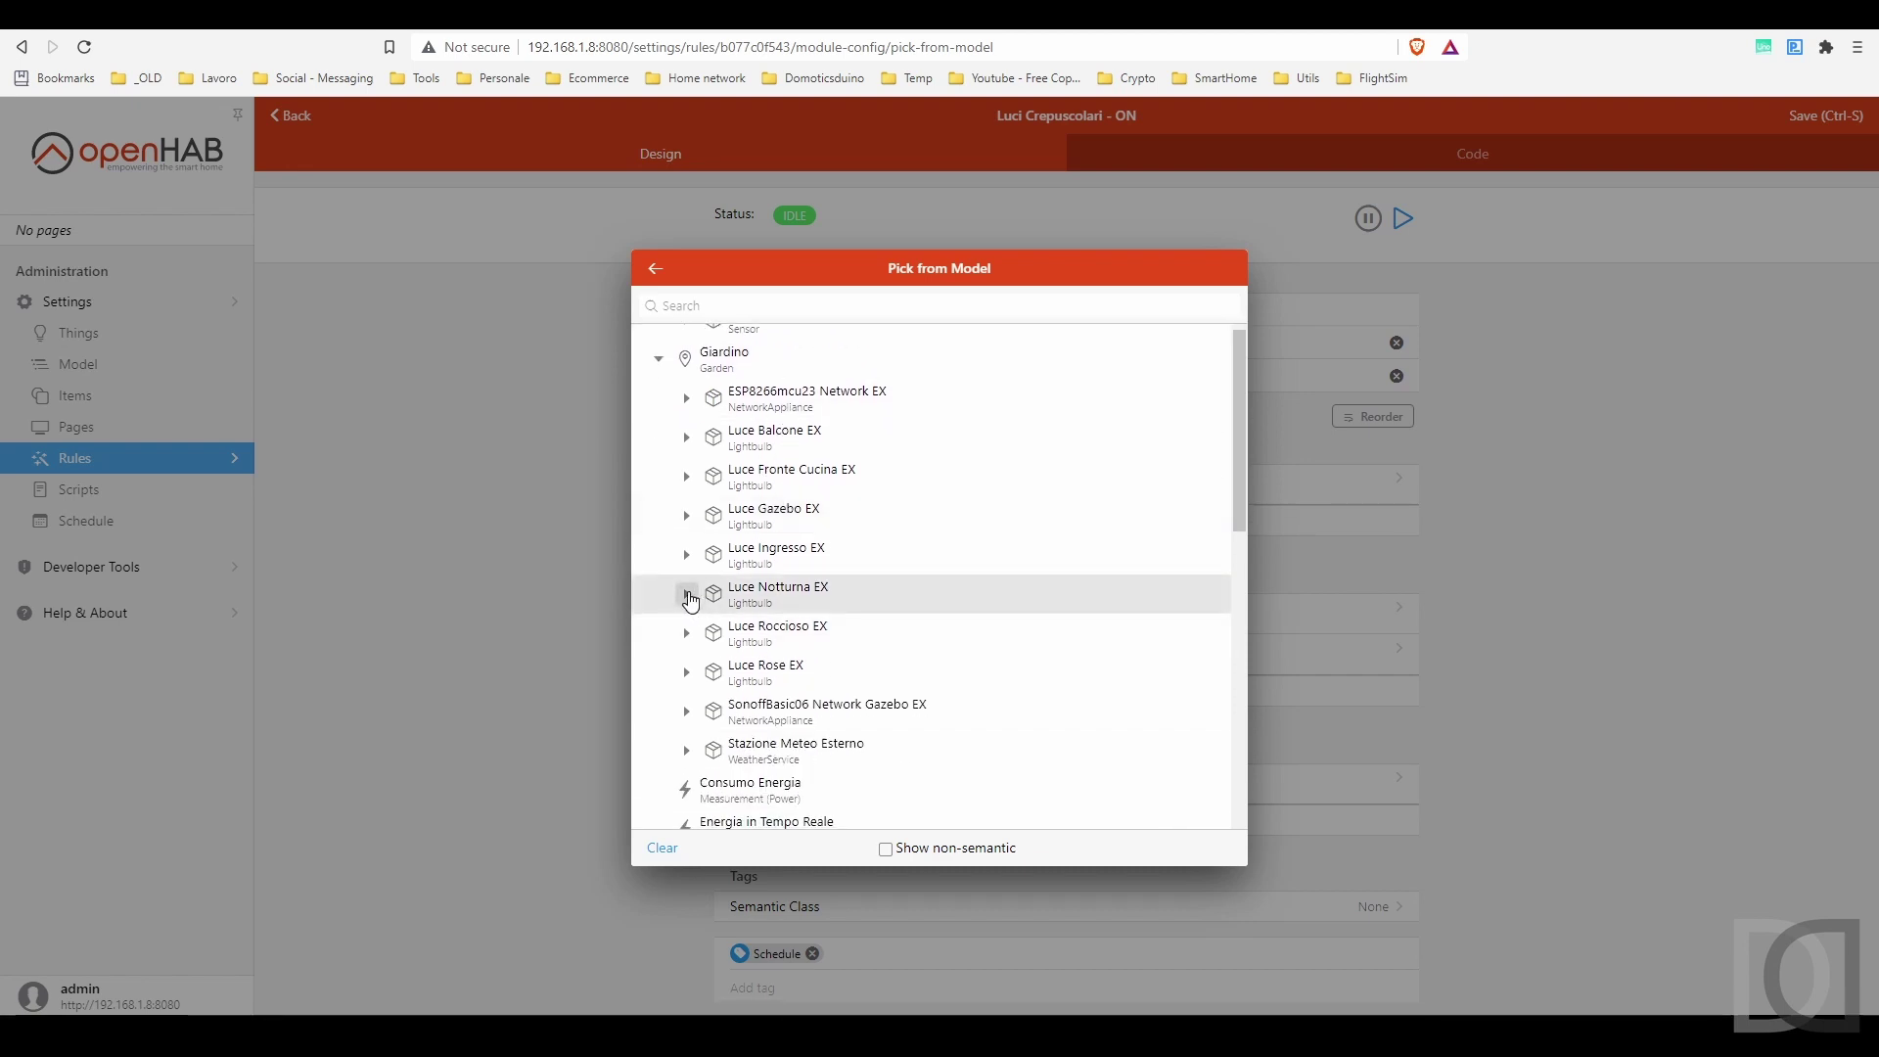
pyautogui.click(696, 599)
pyautogui.click(780, 636)
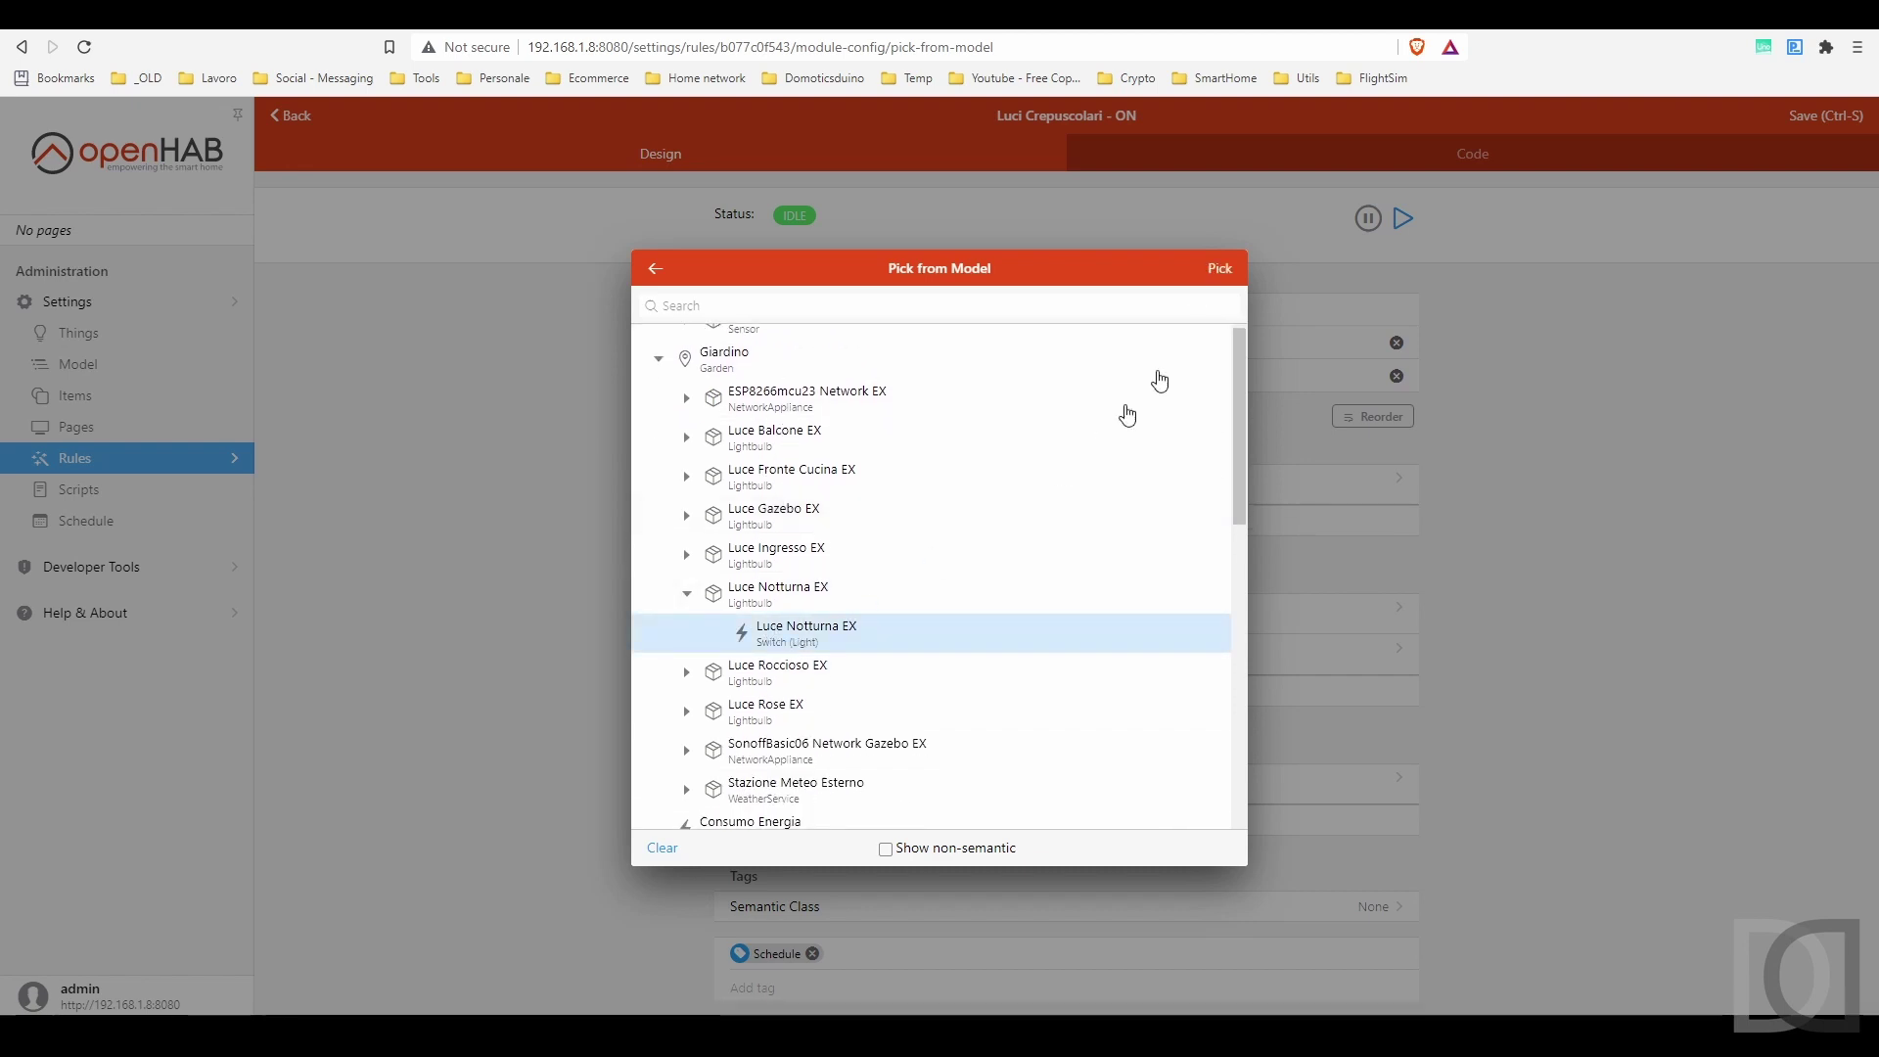
pyautogui.click(1220, 268)
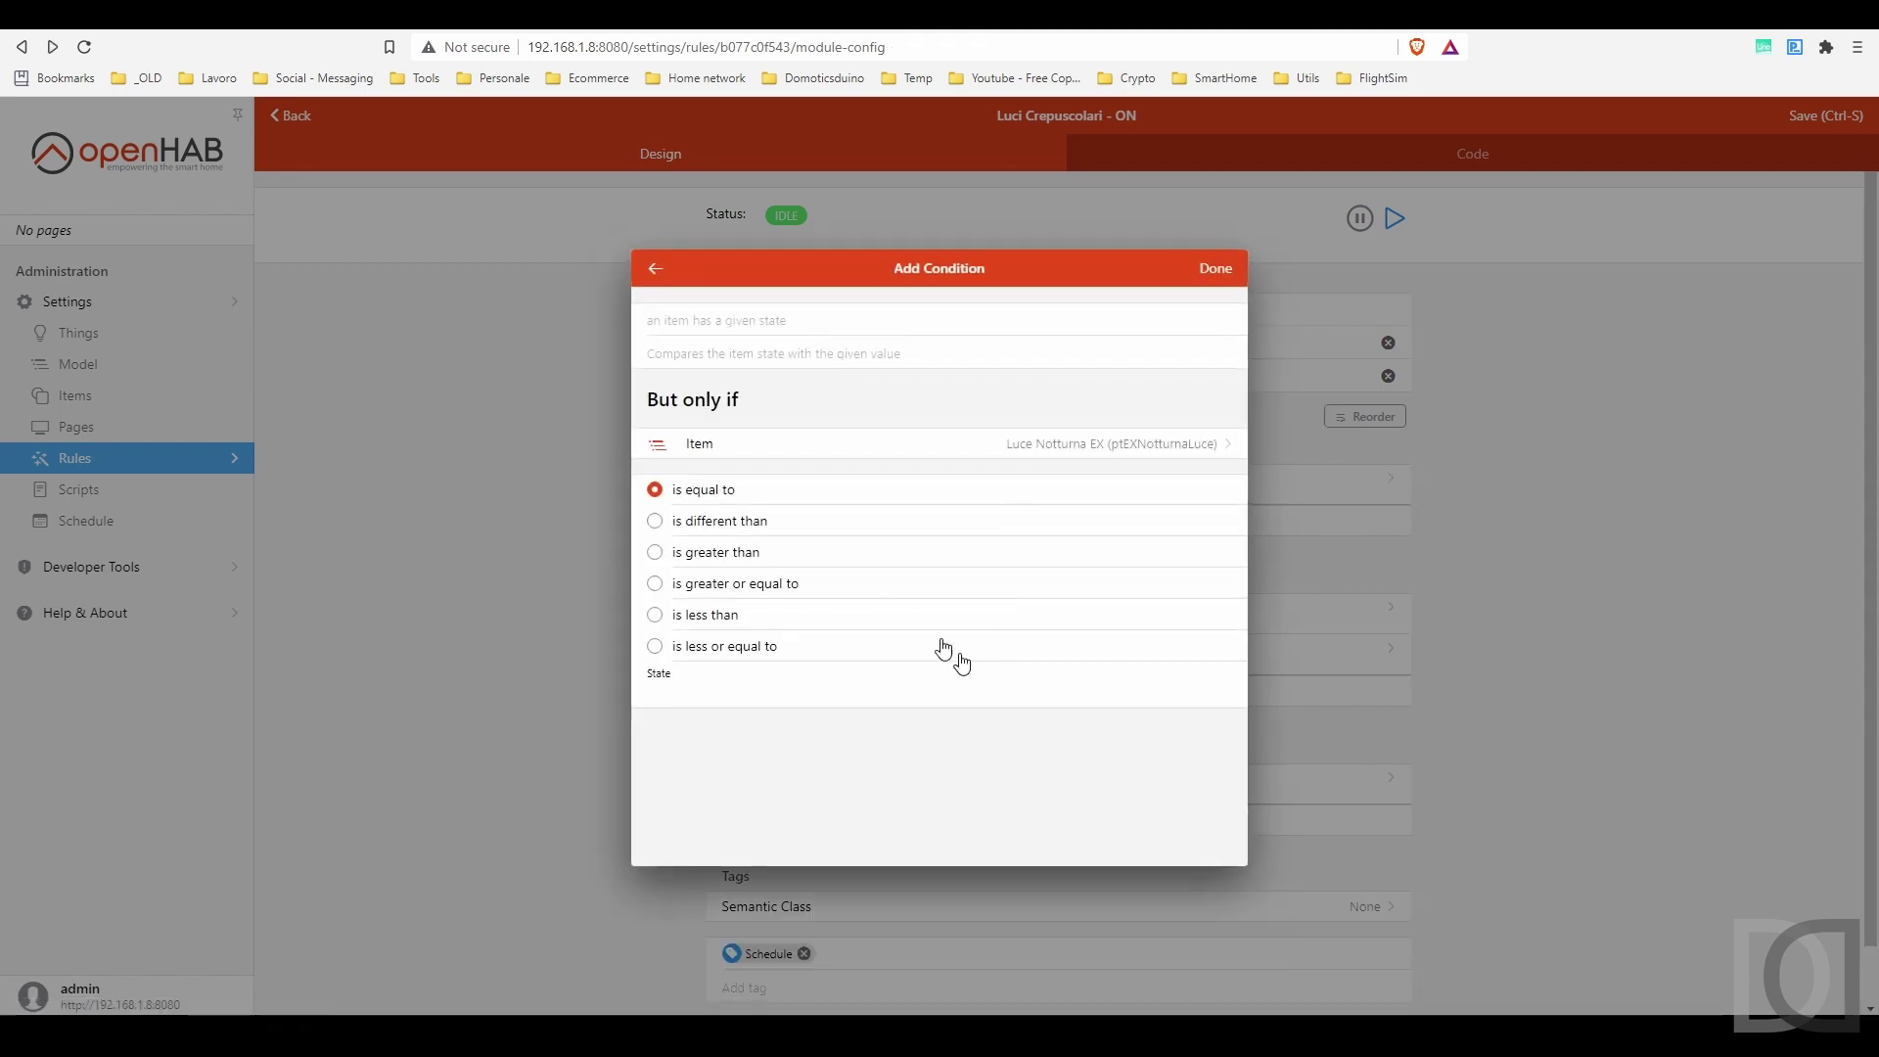
# - Require the picked item's state to be equal to OFF, finish the condition and save the rule
pyautogui.click(693, 696)
pyautogui.write('OFF')
pyautogui.click(1216, 268)
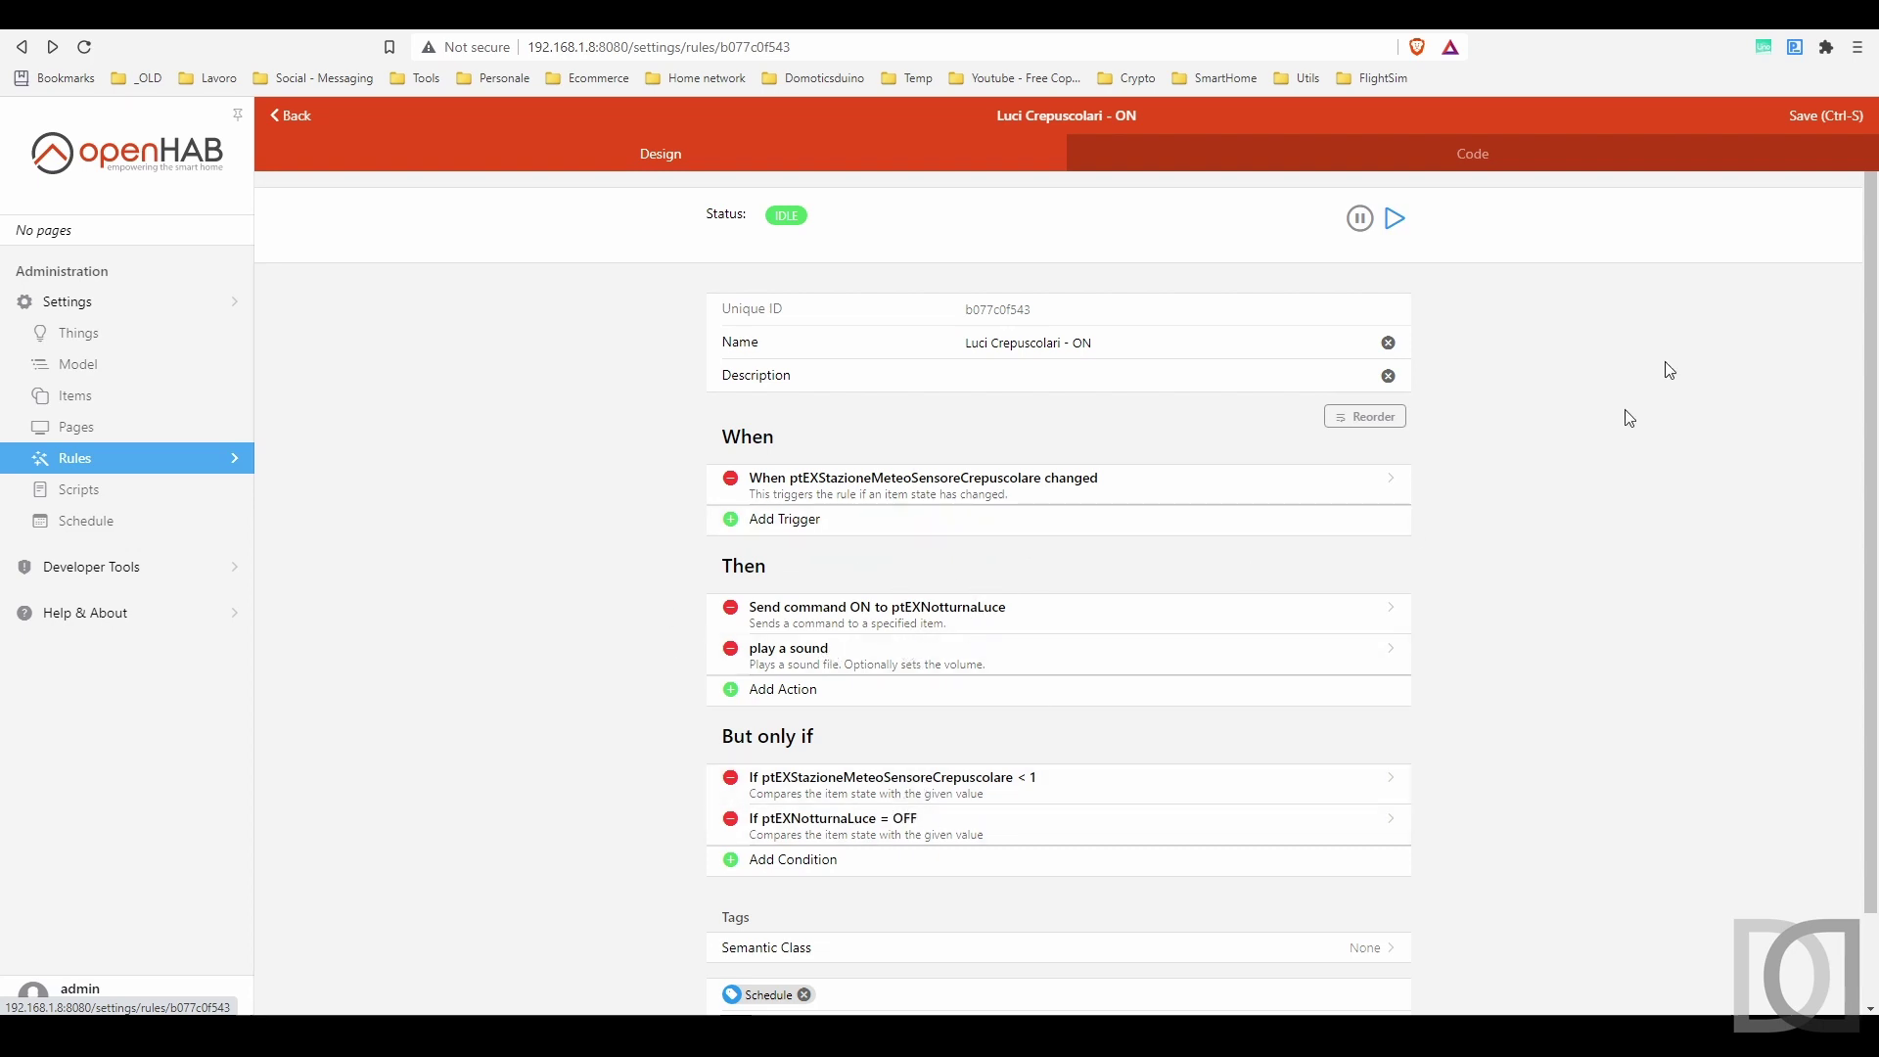
pyautogui.click(1823, 119)
# - Add a Rule DSL script action containing logInfo("crepuscolare", "LUCI NOTTURNE ON"), and save both the script and the rule
pyautogui.click(800, 692)
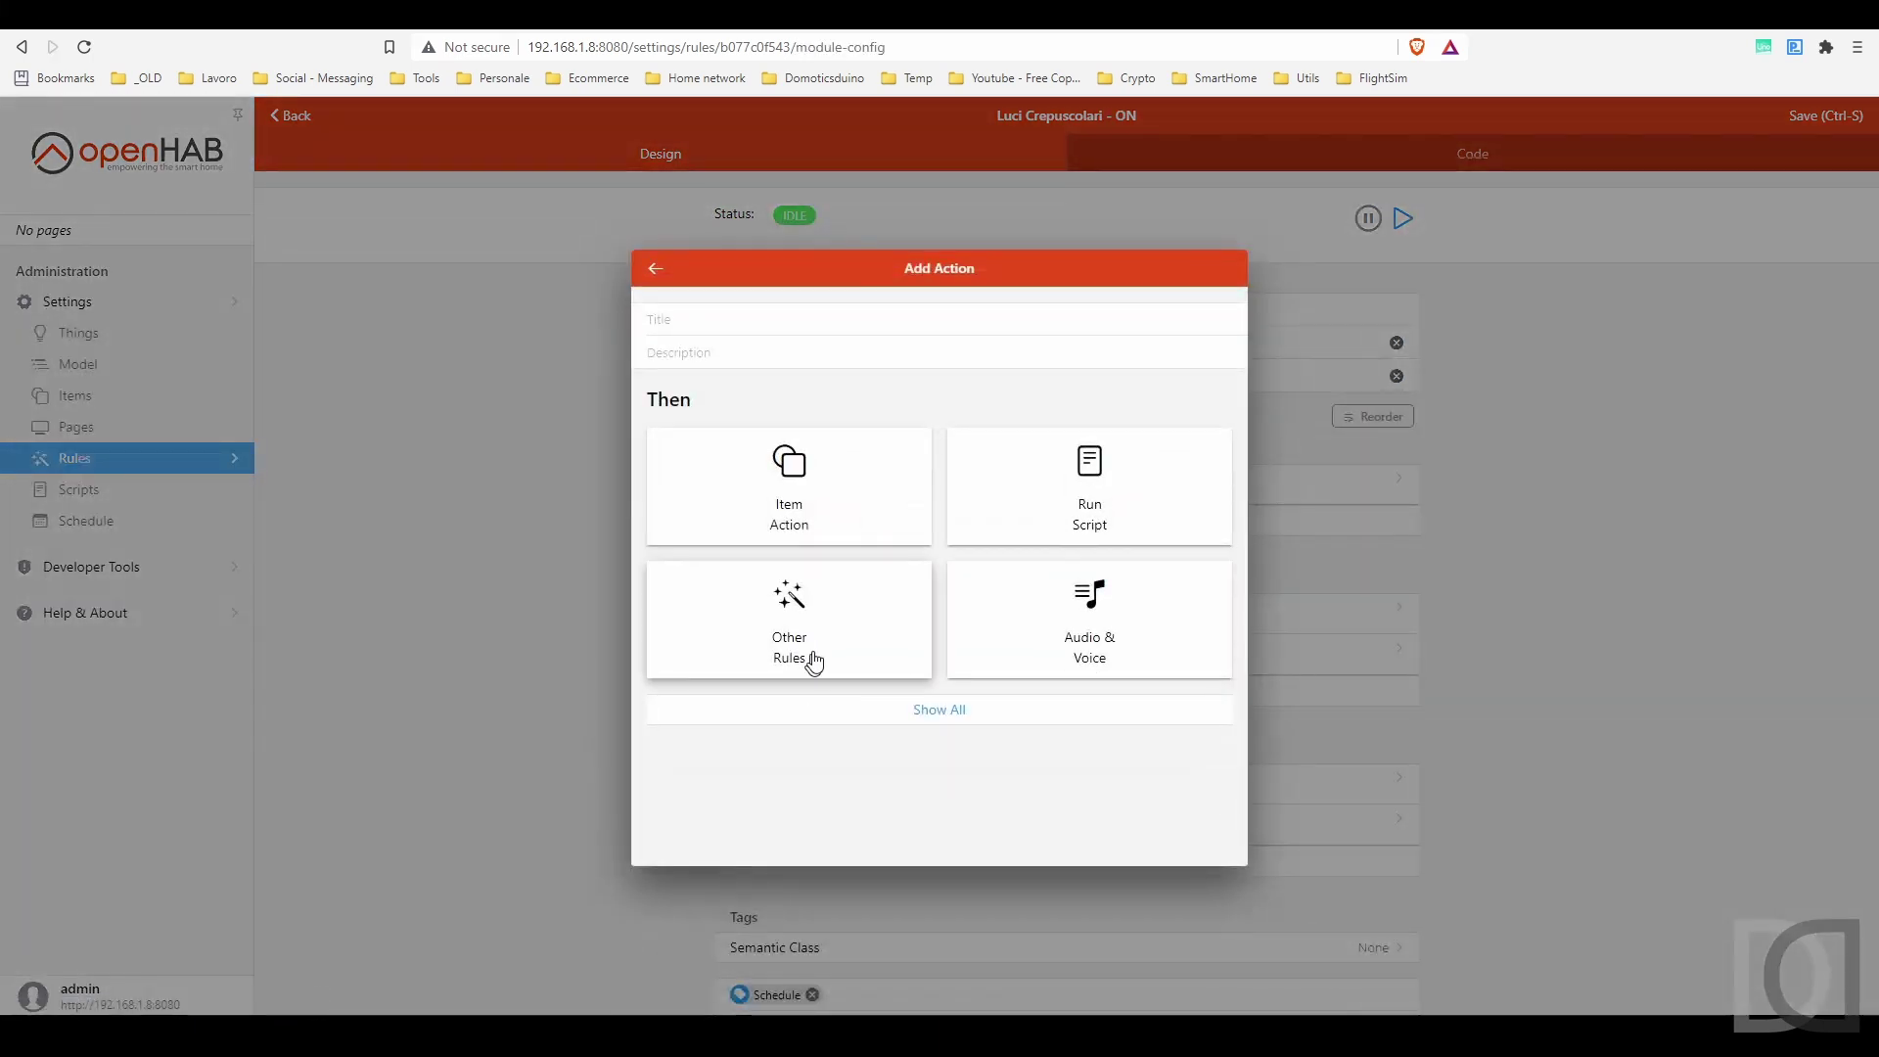
pyautogui.click(1100, 515)
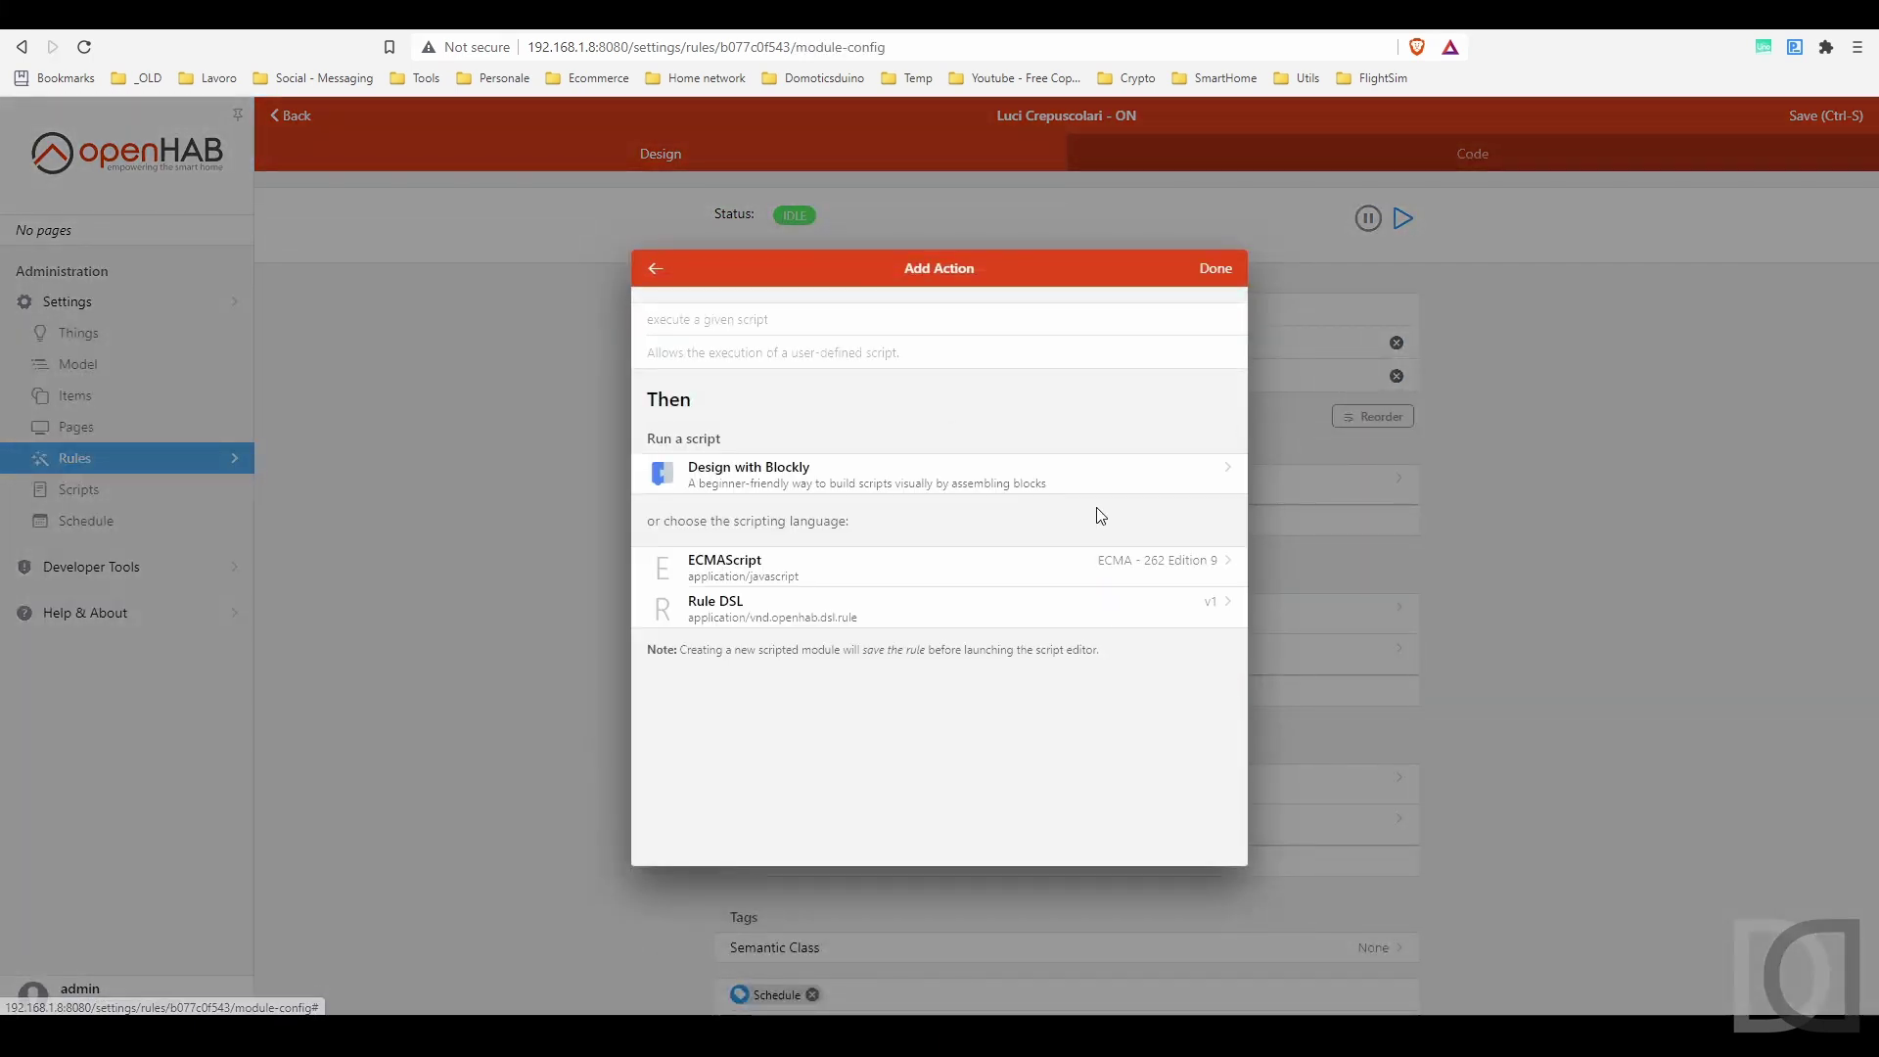
pyautogui.click(774, 615)
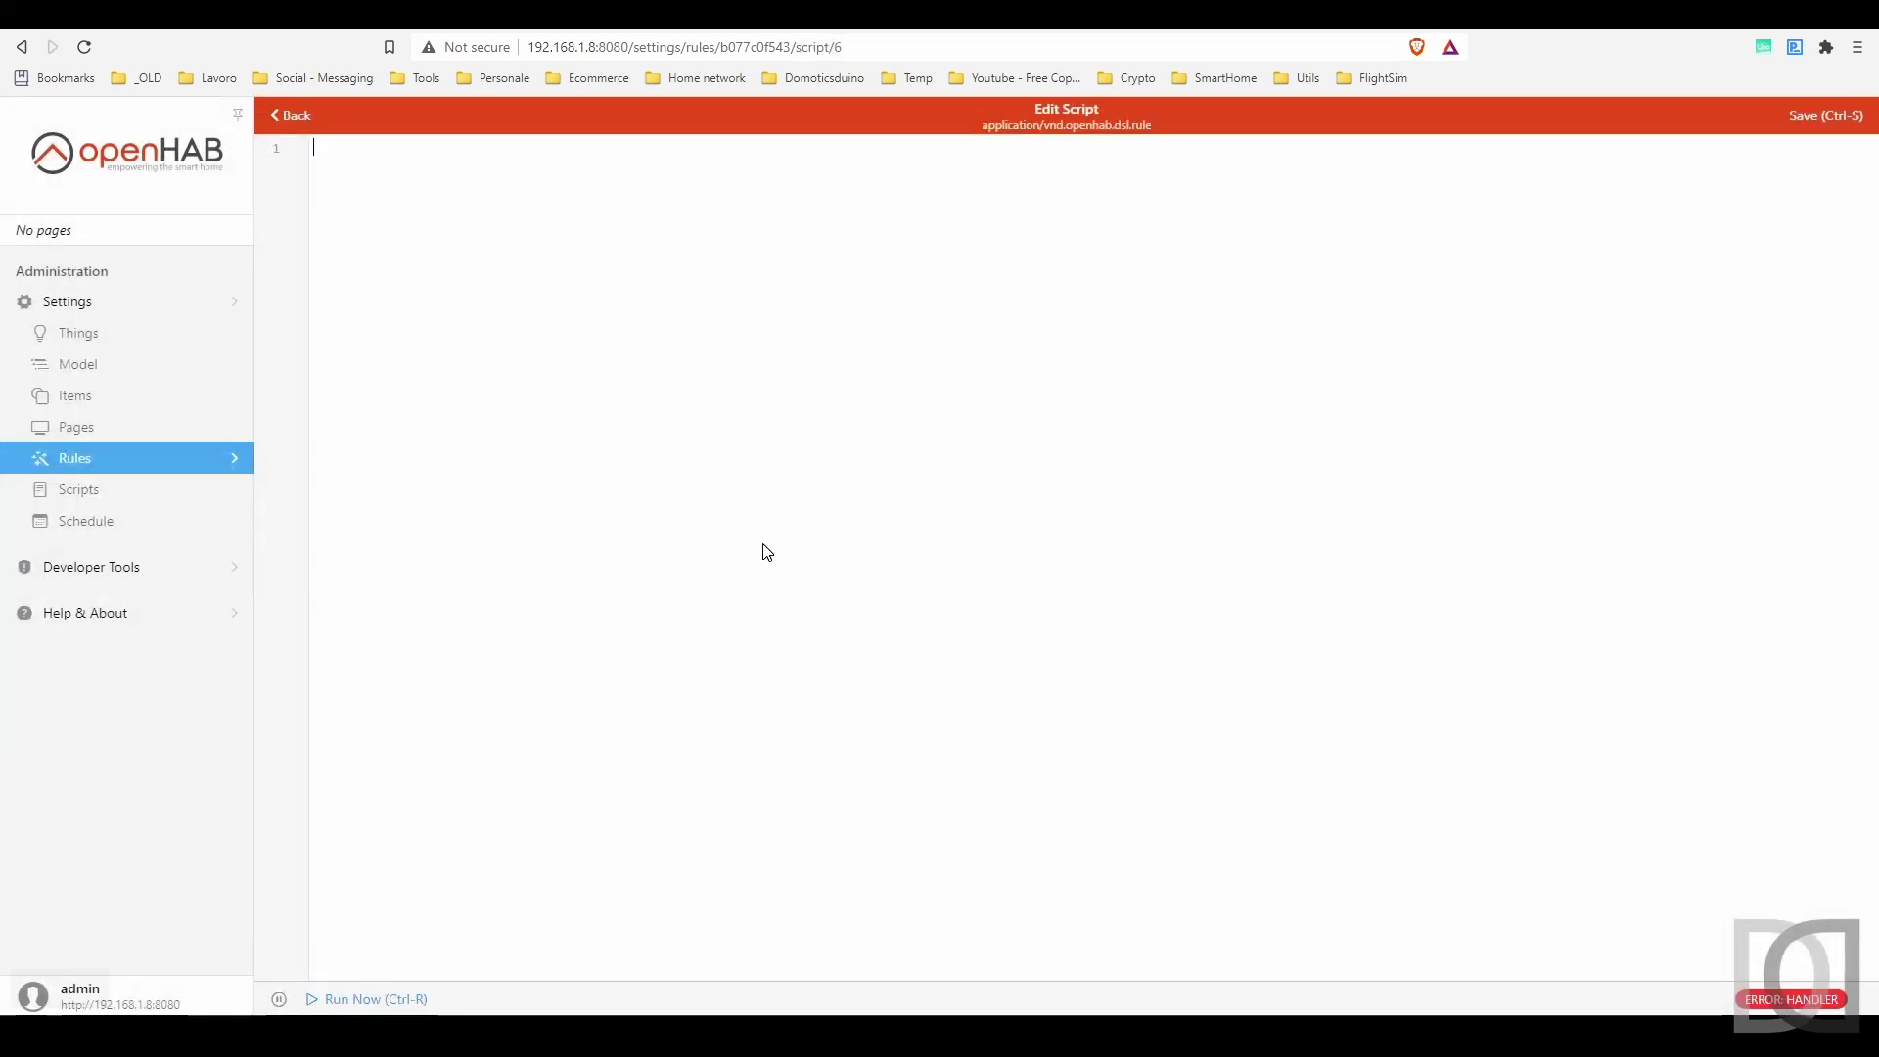
pyautogui.write('logInfo("crepuscolare", "LUCI NOTTURNE OFF")')
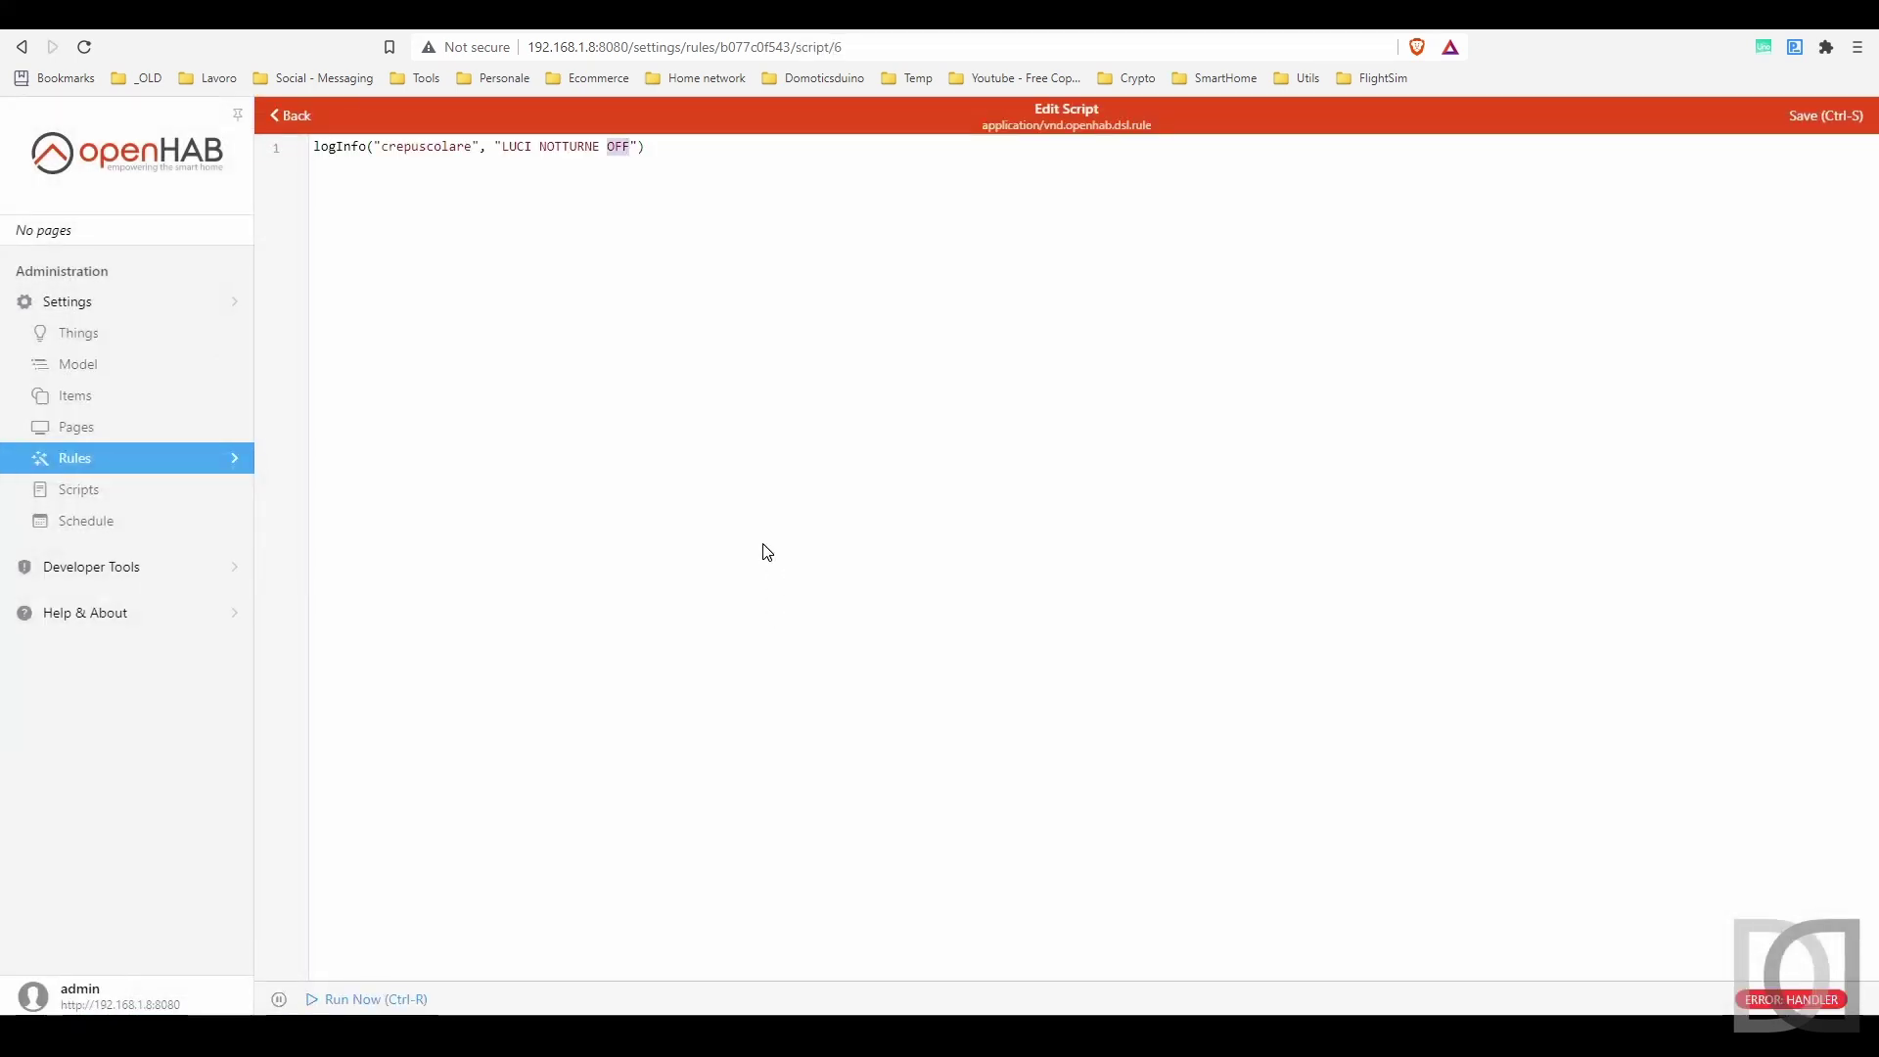
pyautogui.write('ON')
pyautogui.click(1822, 125)
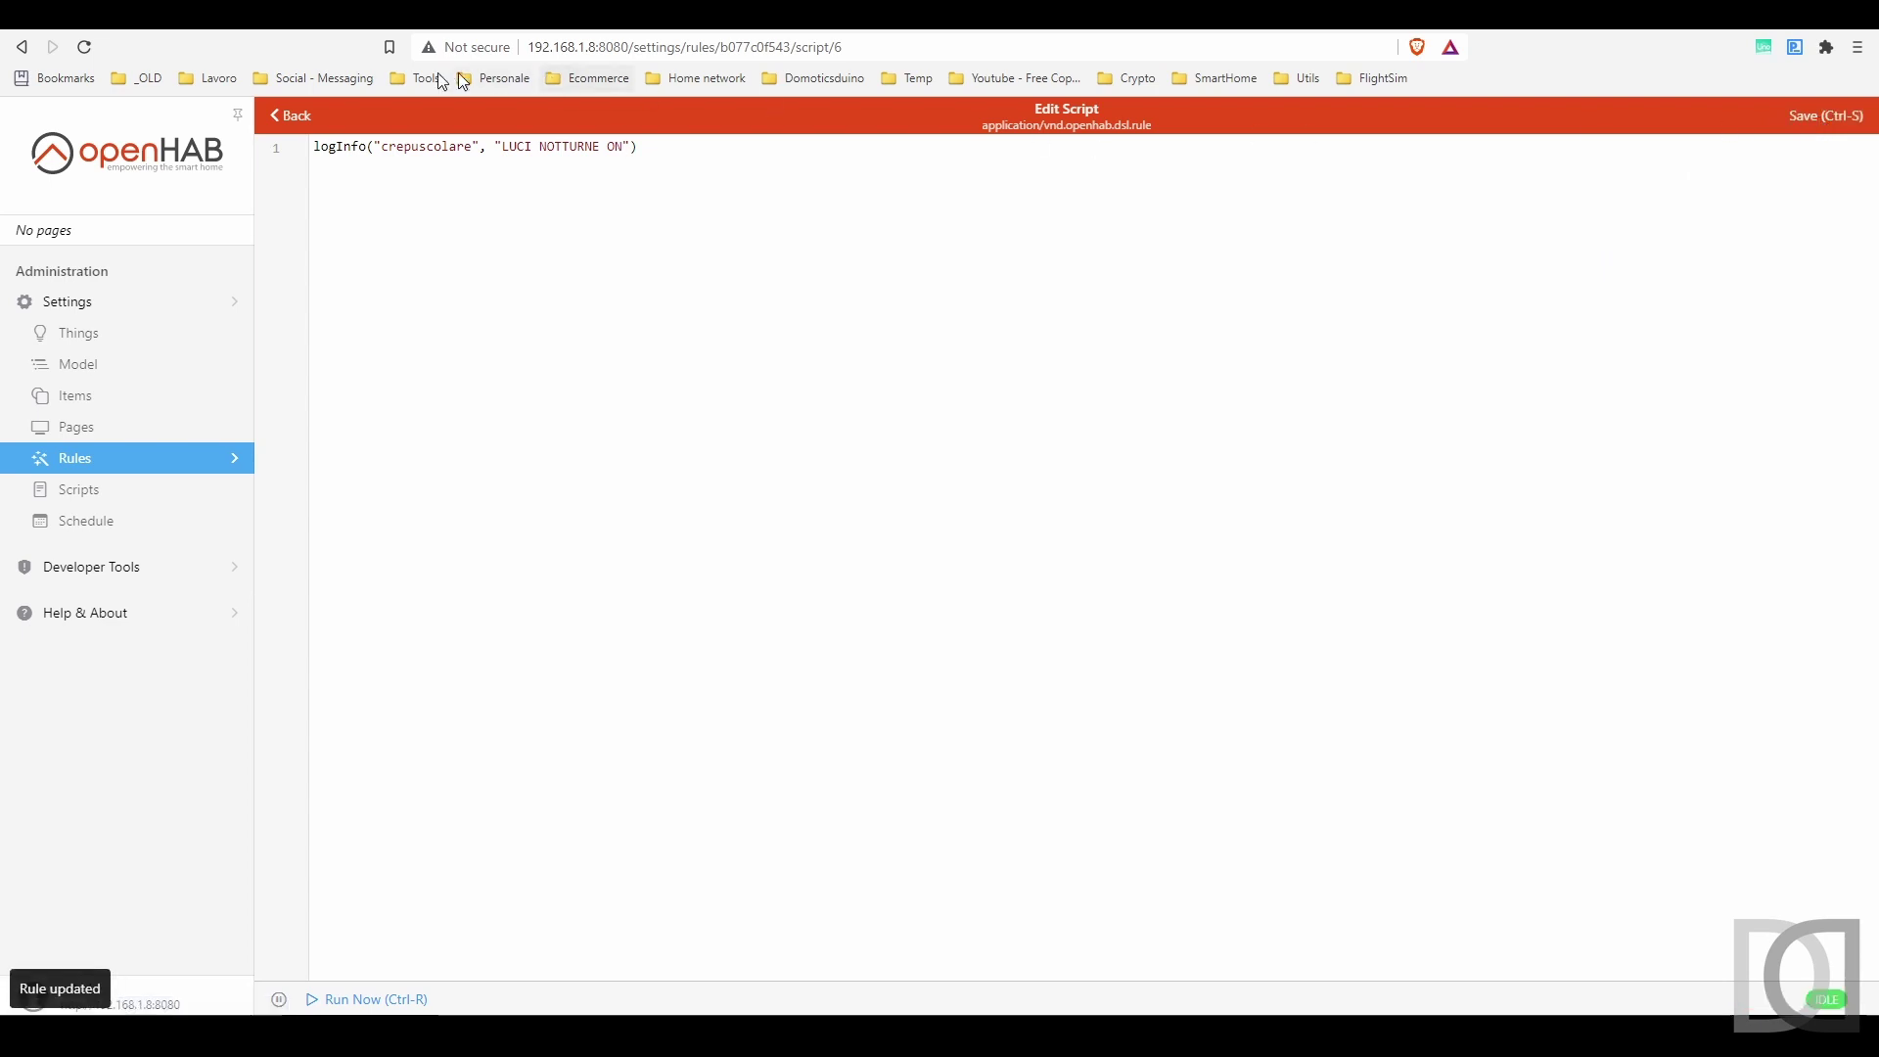
pyautogui.click(290, 123)
pyautogui.click(1835, 119)
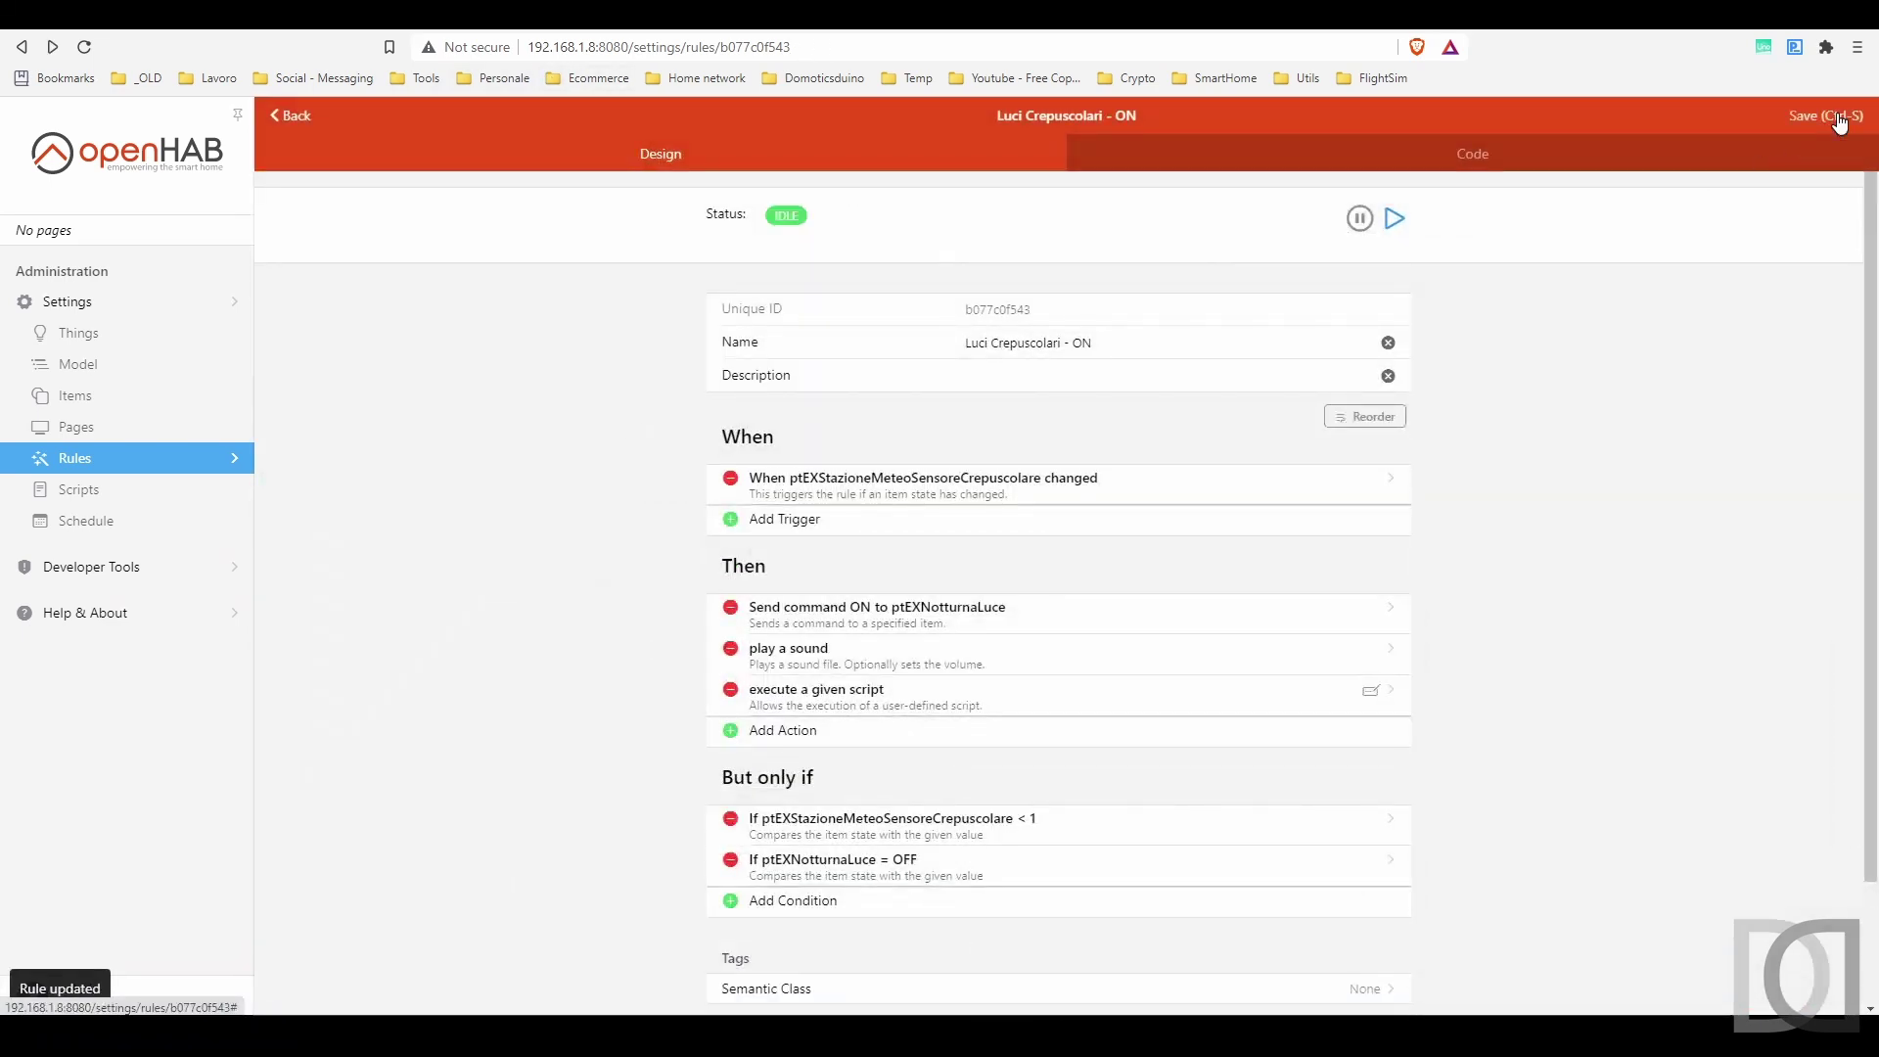
# - Open the Luci Crepuscolari - OFF rule and examine its conditions and script action
pyautogui.click(289, 117)
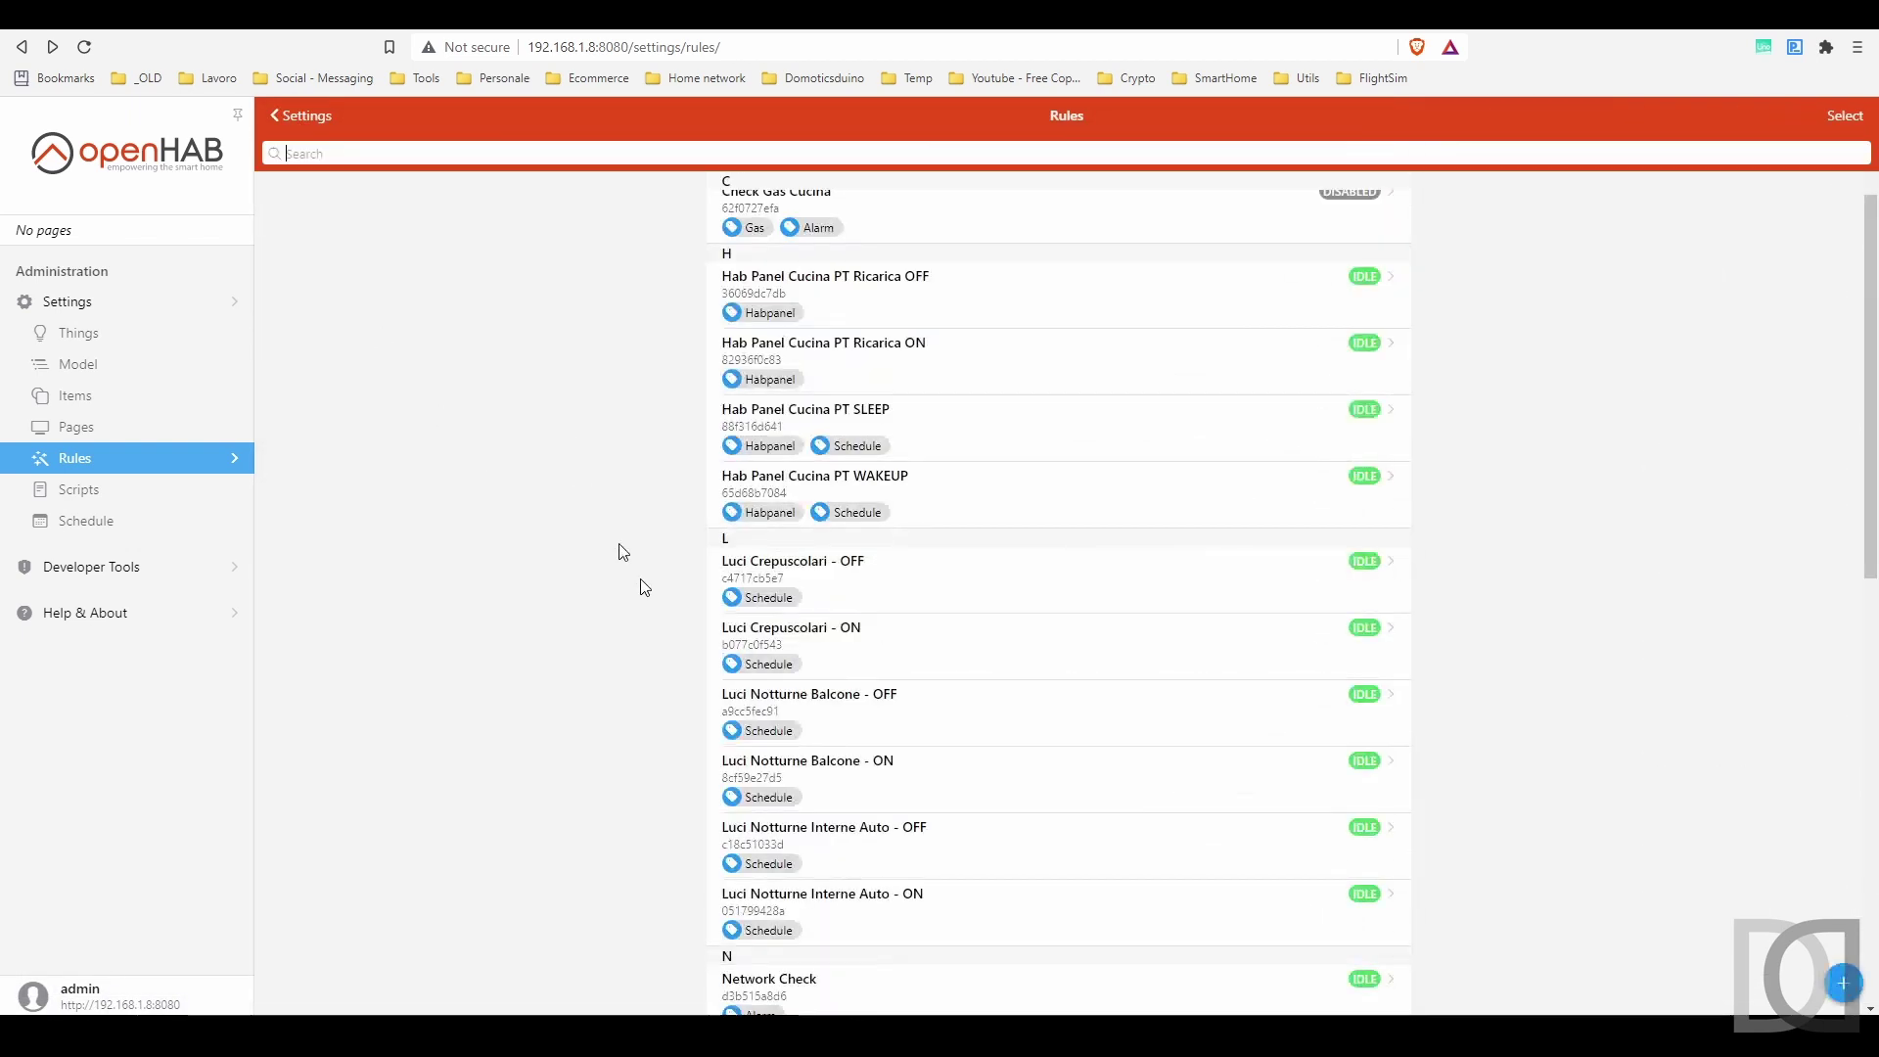
pyautogui.click(843, 569)
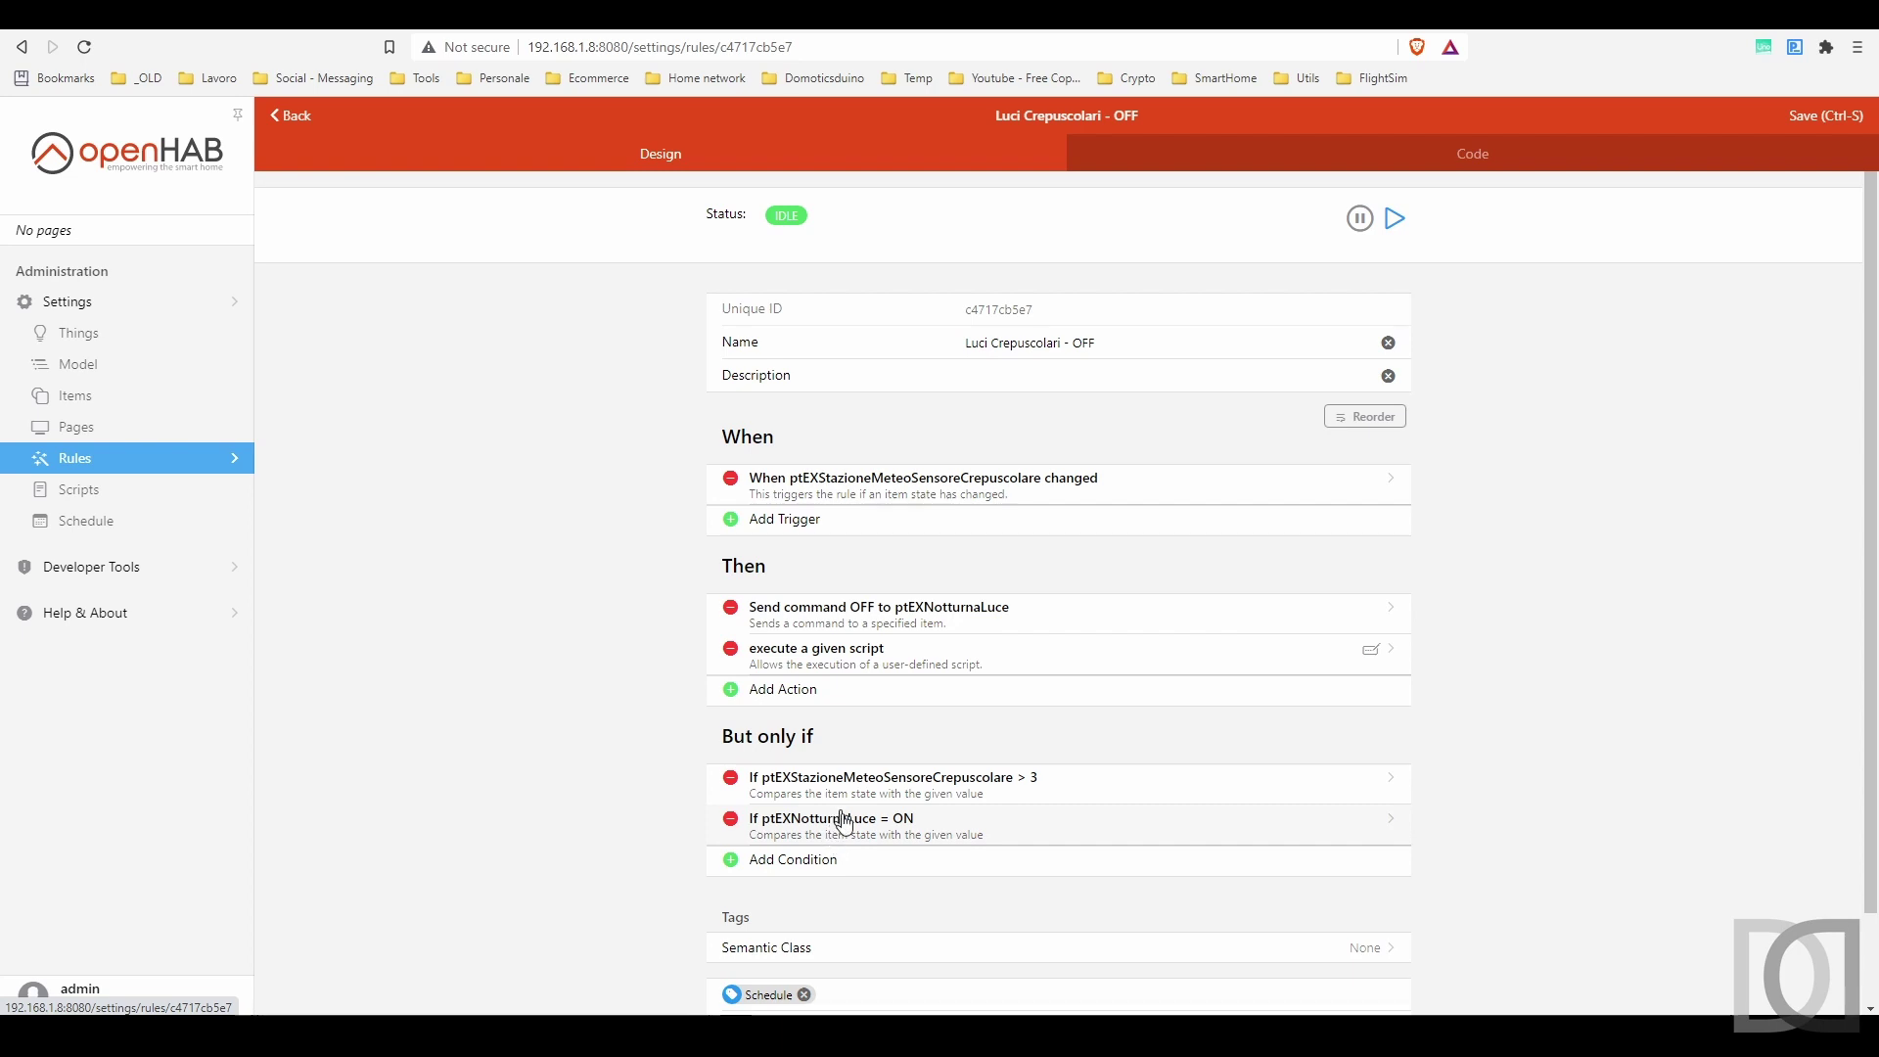
pyautogui.click(832, 662)
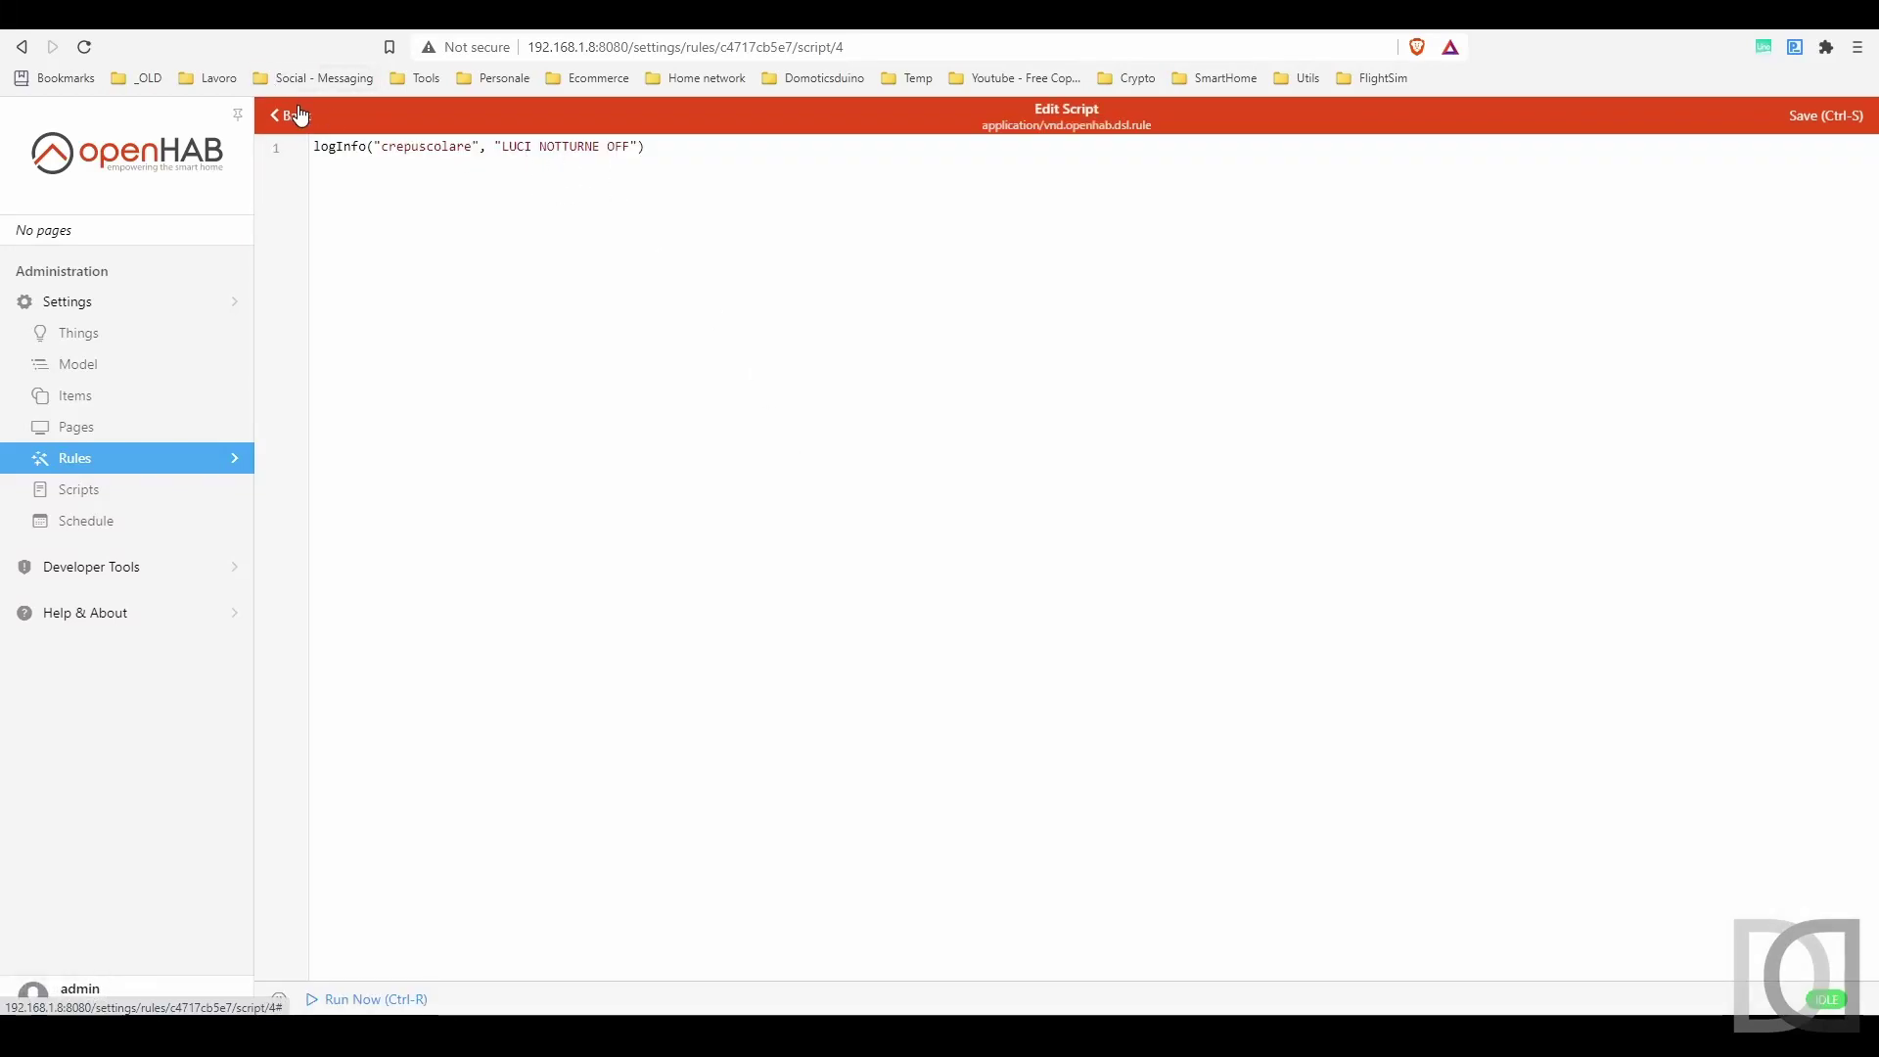
pyautogui.click(296, 116)
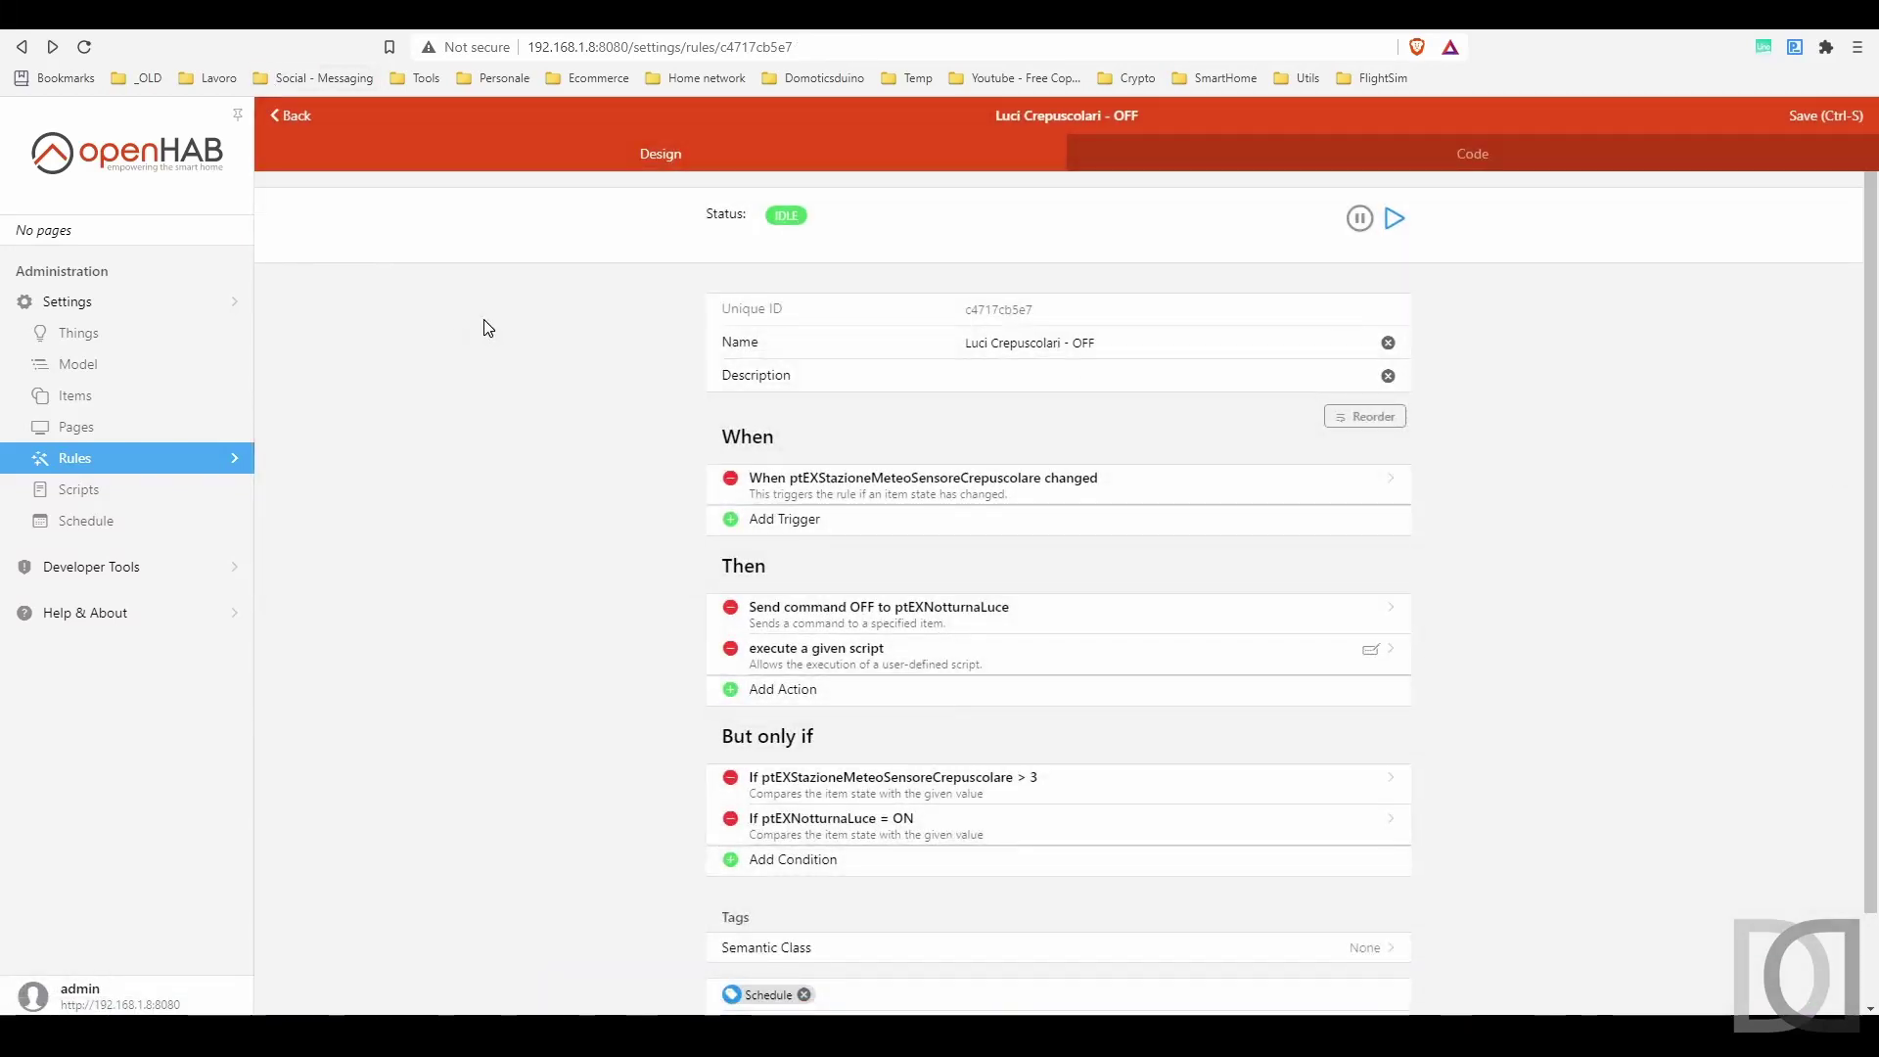